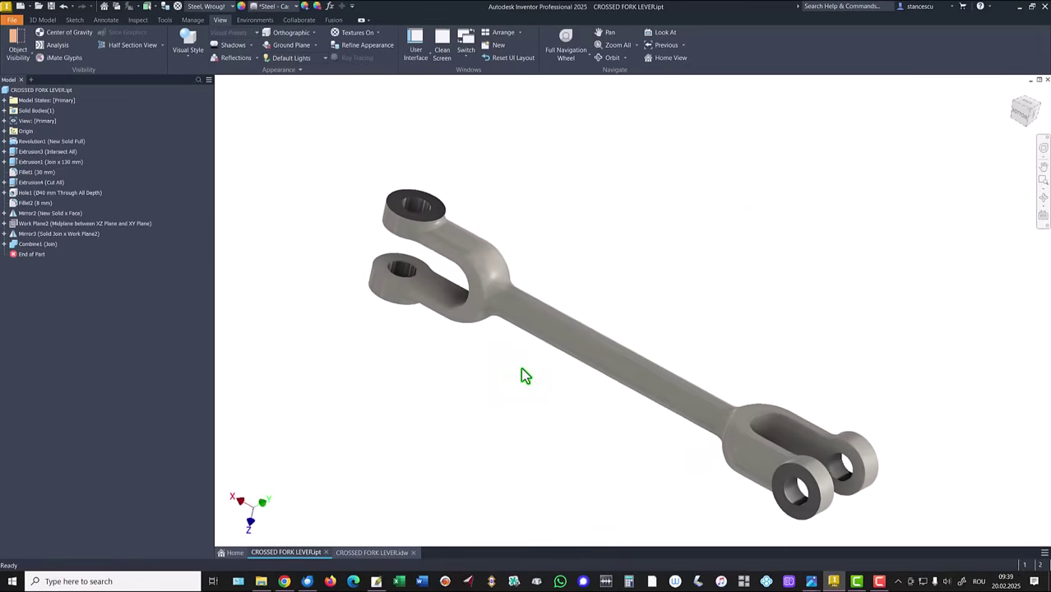
Show the lever in perspective at the home view, then bring up the CROSSED FORK LEVER drawing
right_click(1025, 115)
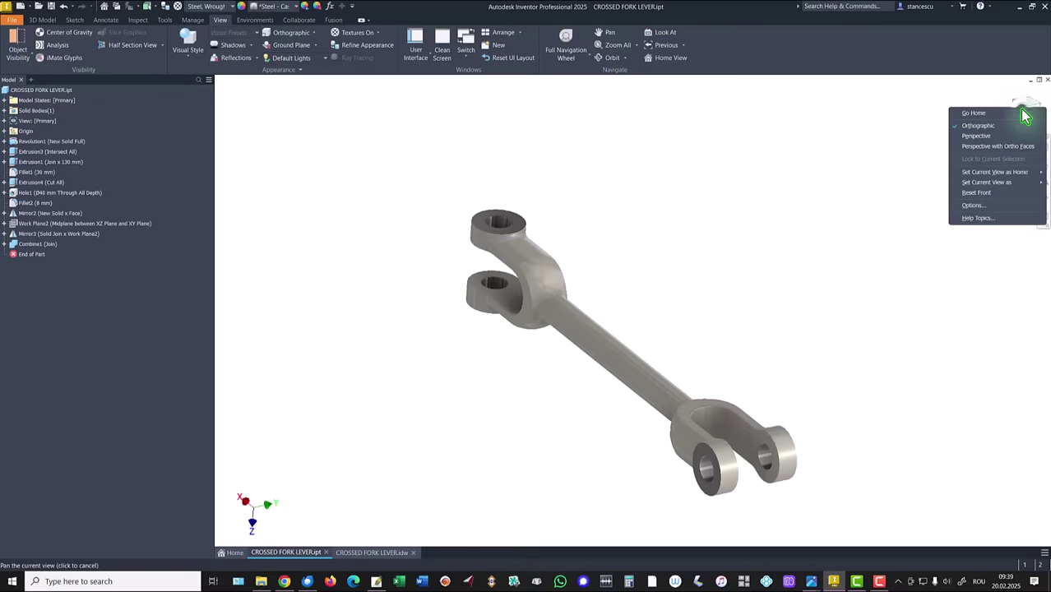
click(979, 134)
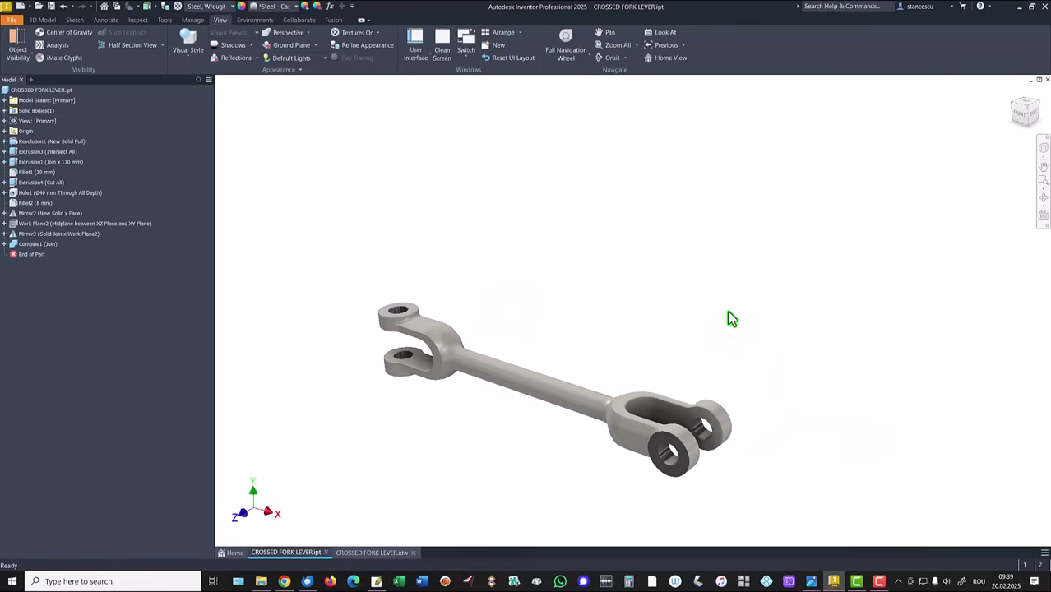
key(F6)
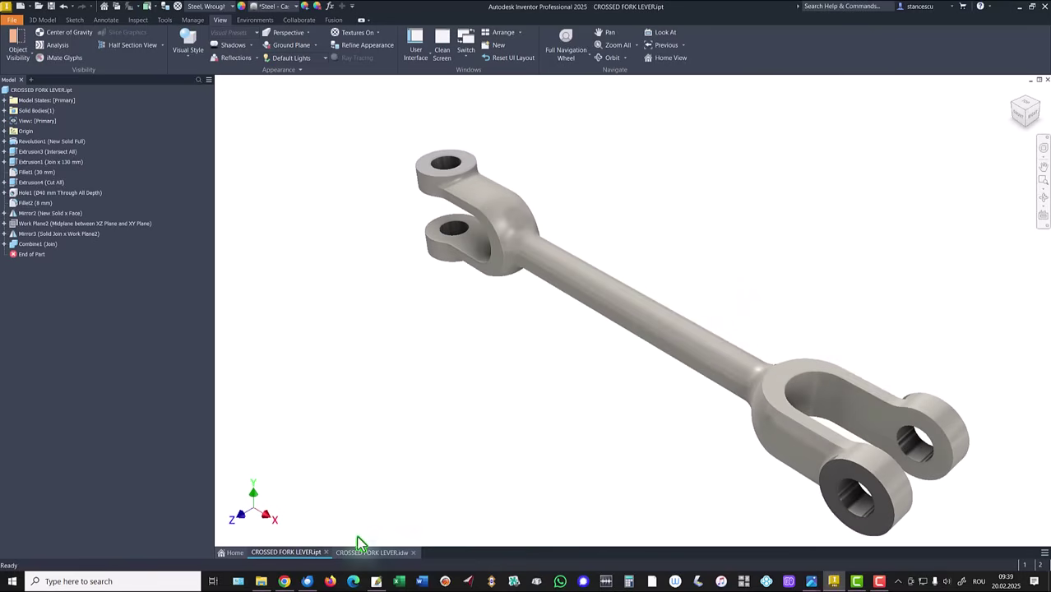
click(358, 552)
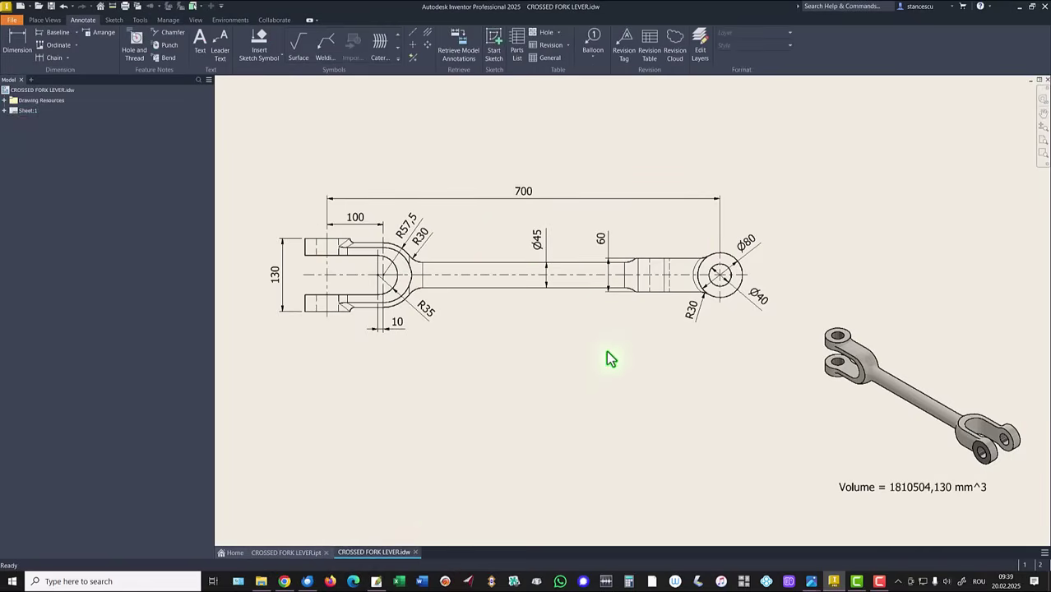
click(701, 289)
key(Escape)
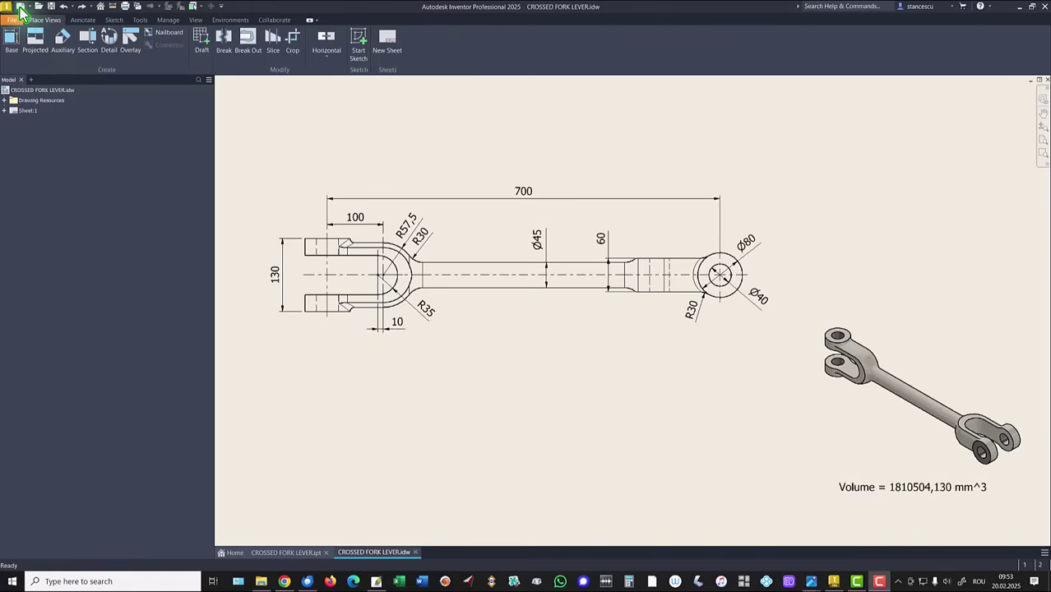
Create a new Standard (mm).ipt part and start a 2D sketch on the XY plane
click(20, 7)
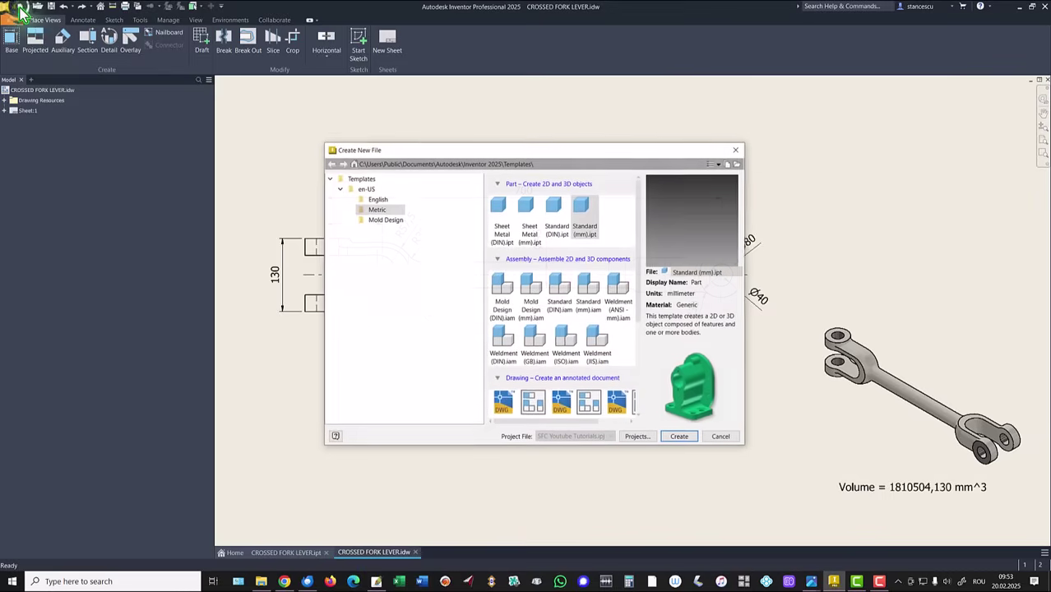
double_click(580, 211)
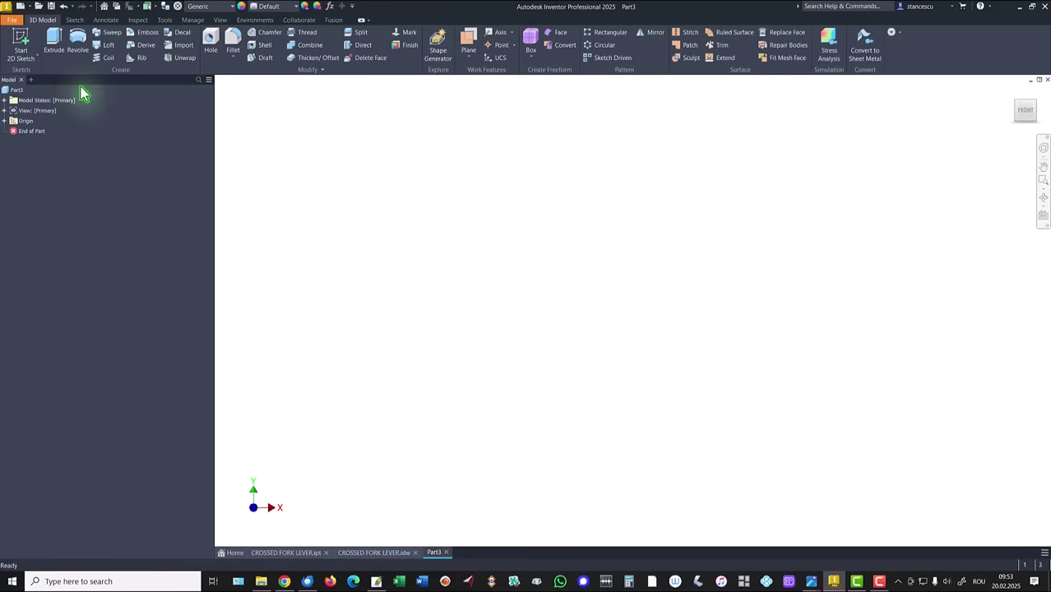
click(20, 45)
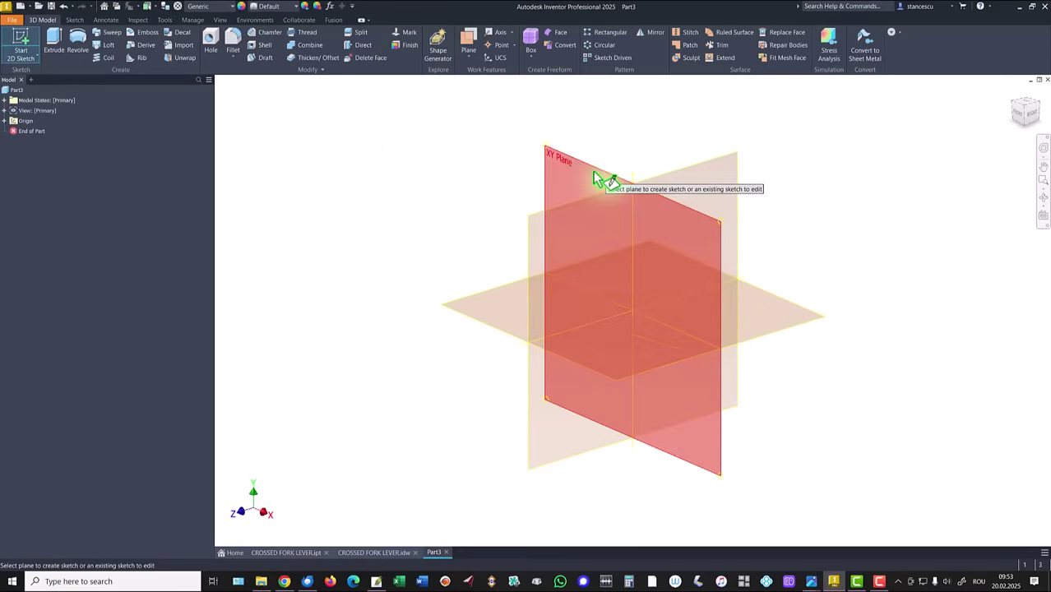
click(594, 174)
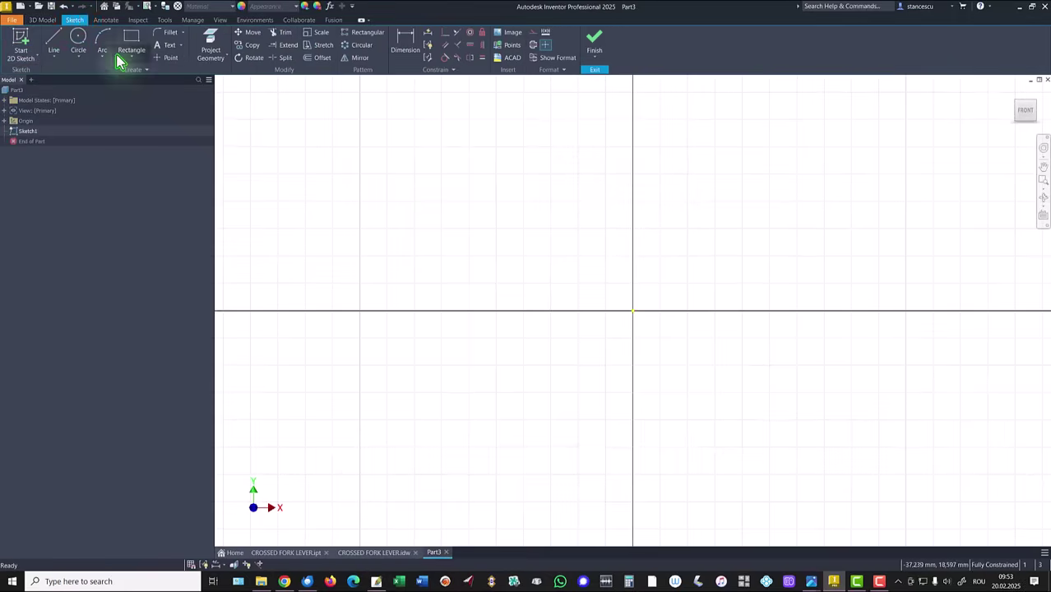
Draw a circle of radius 57,5 centred on the sketch origin
click(78, 37)
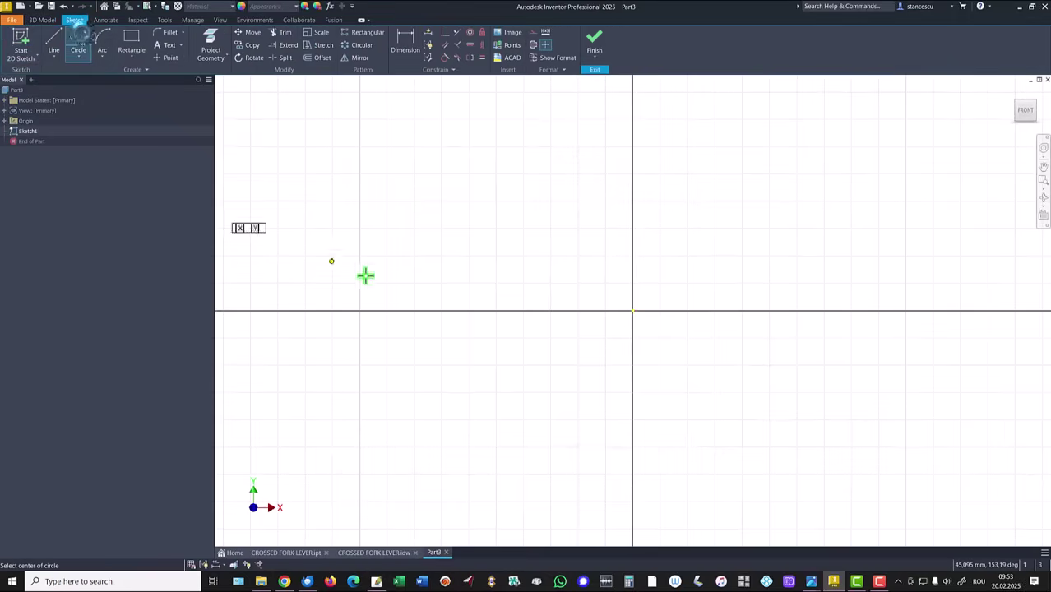
click(633, 311)
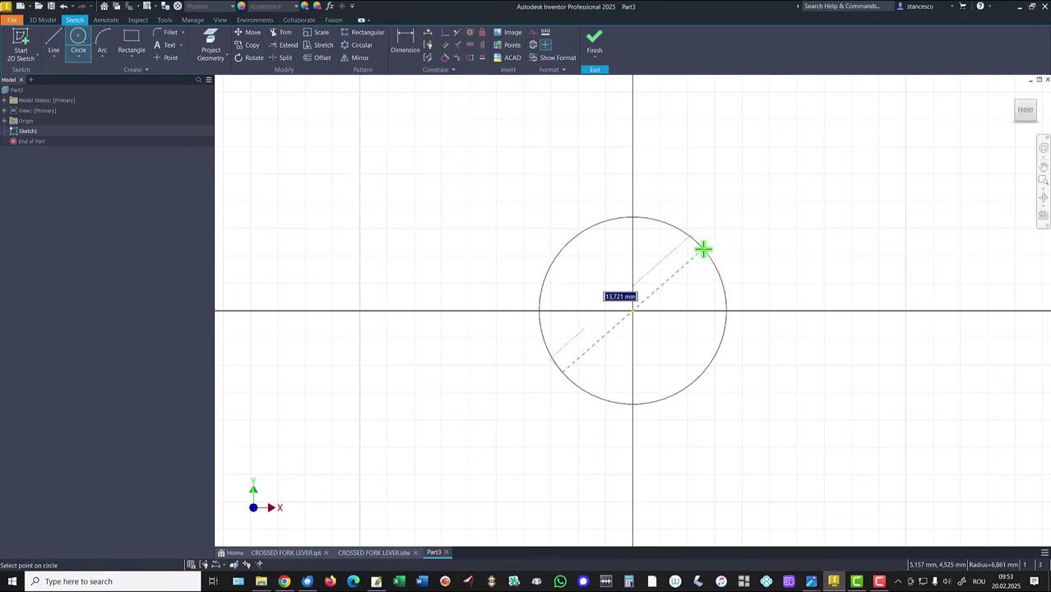
right_click(703, 250)
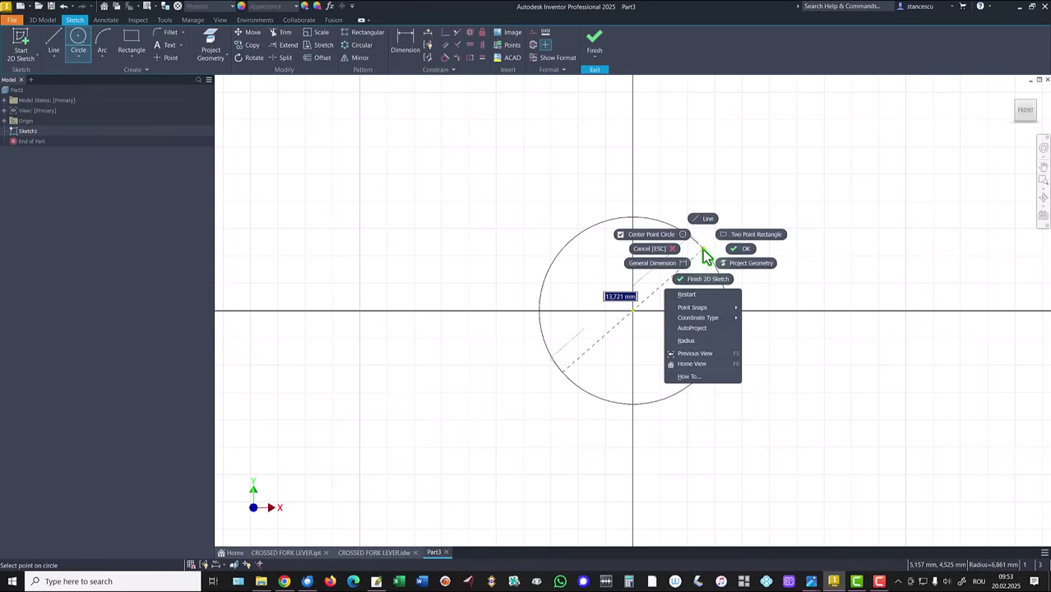
click(686, 341)
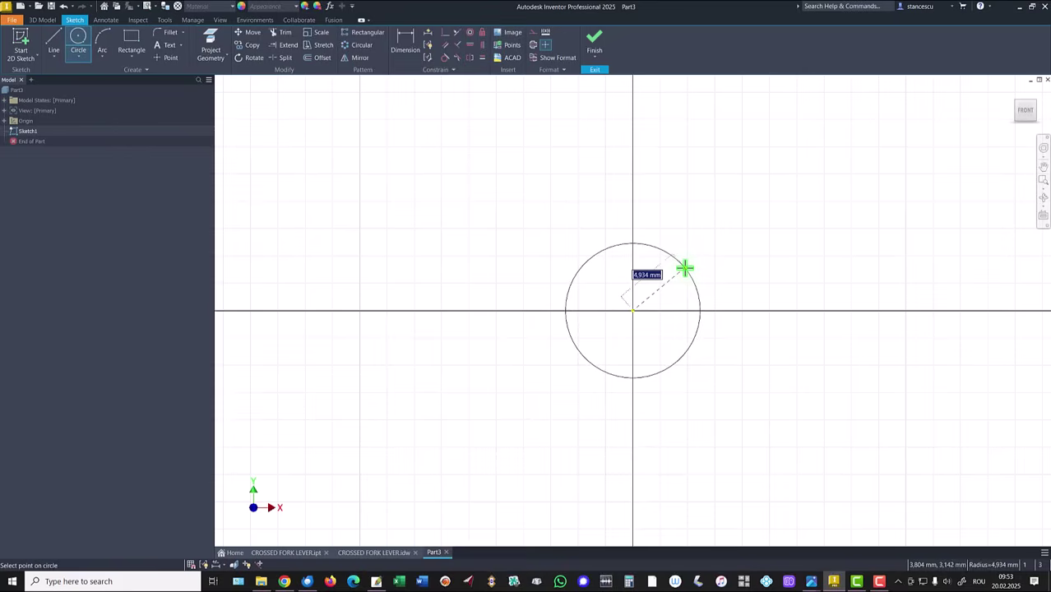
text(57)
text(,5)
key(Return)
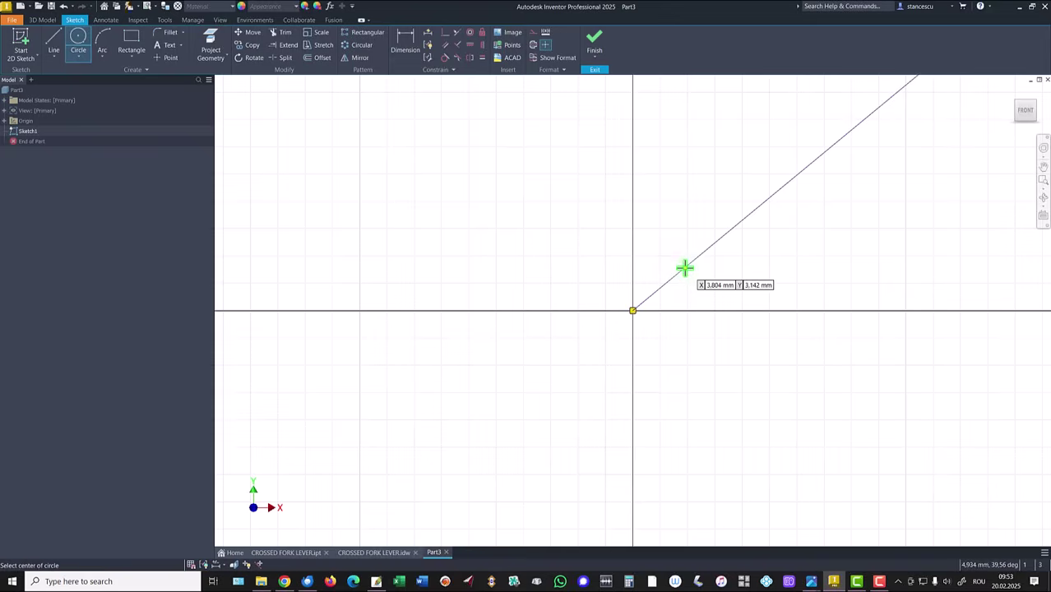
key(Home)
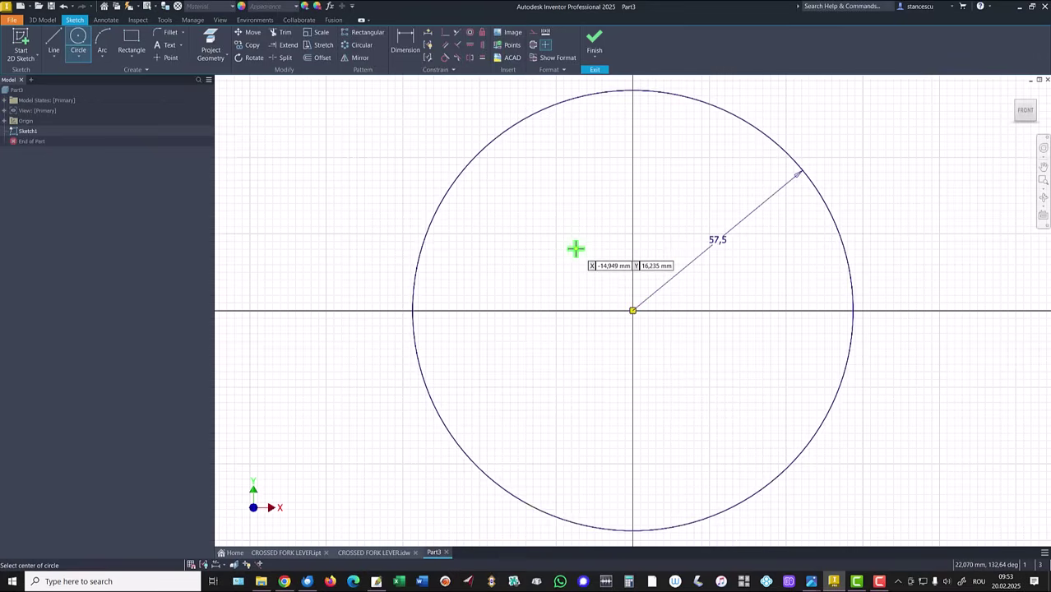
Draw a 100-long line leftward from the circle's top, then down to the horizontal axis
scroll(576, 249, down, 3)
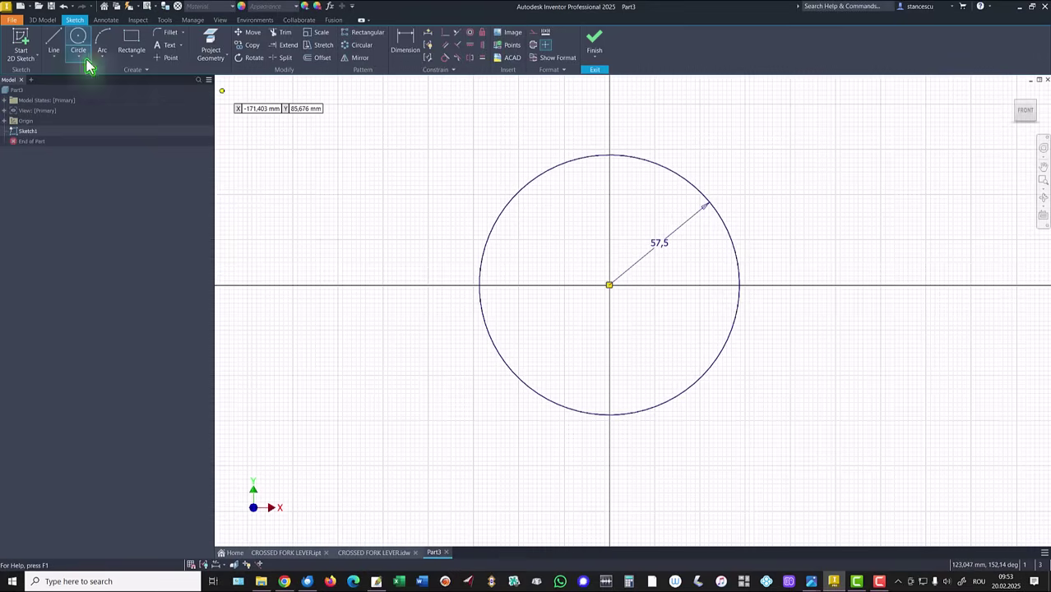
click(56, 42)
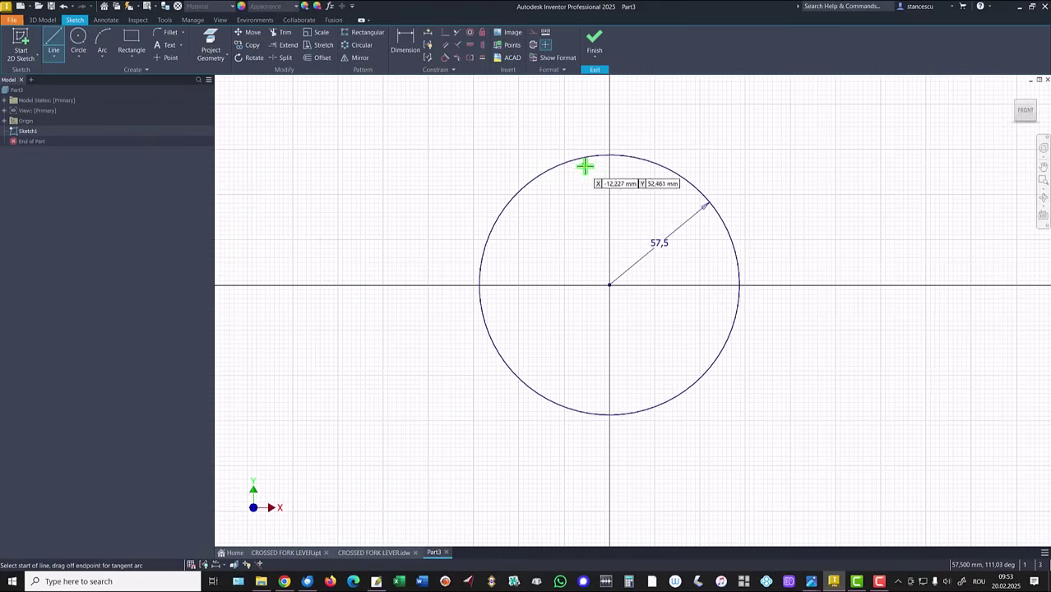
click(608, 155)
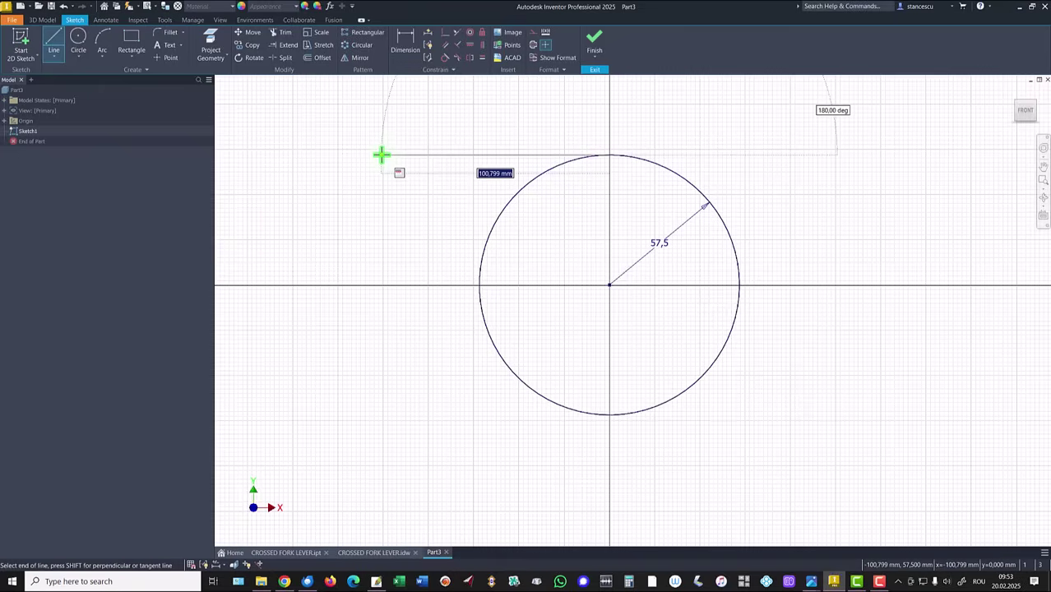
text(100)
key(Return)
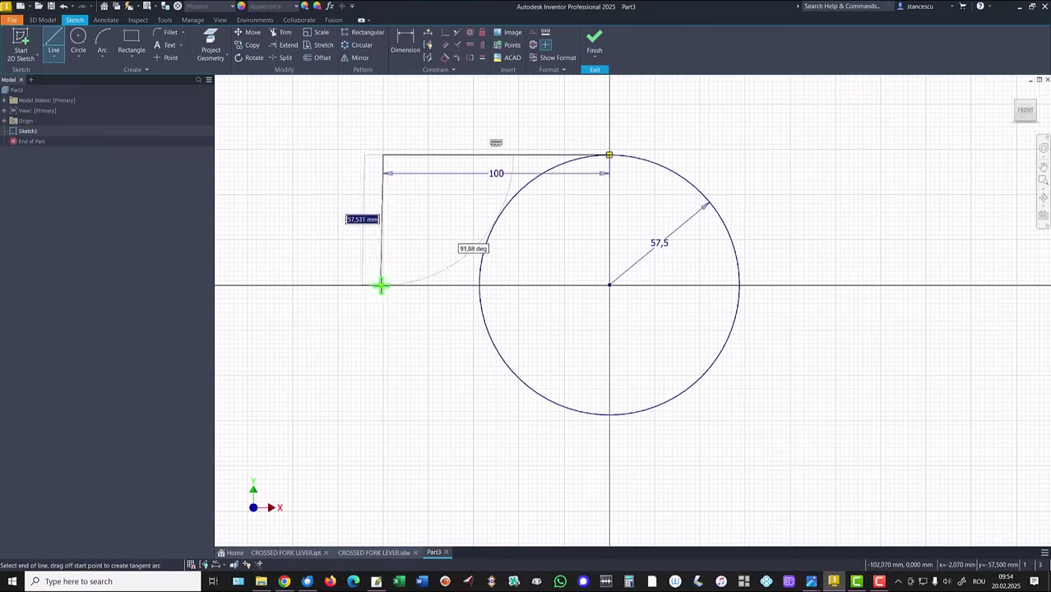
click(382, 286)
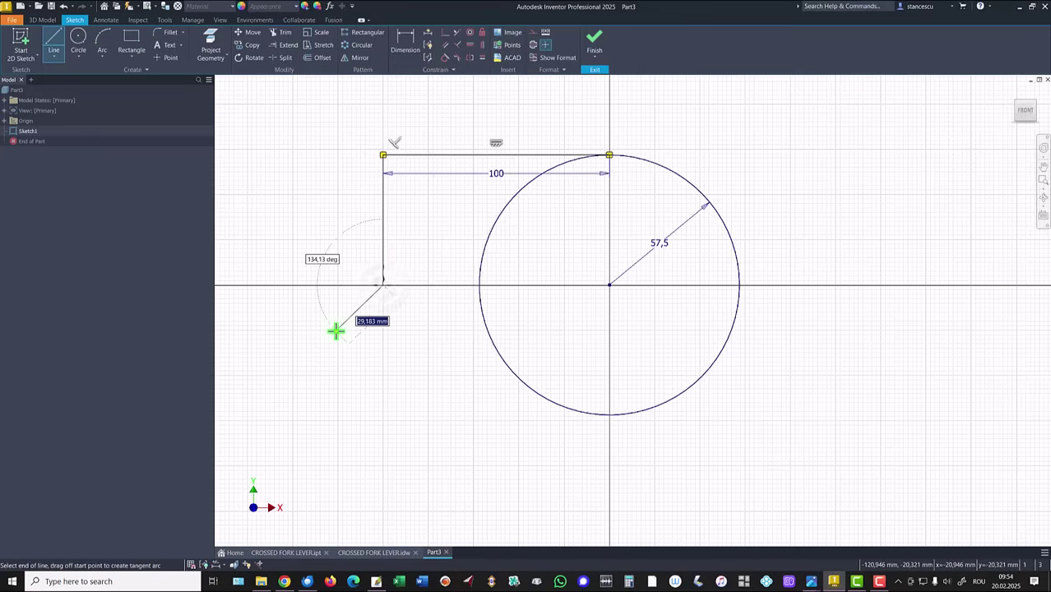
key(Escape)
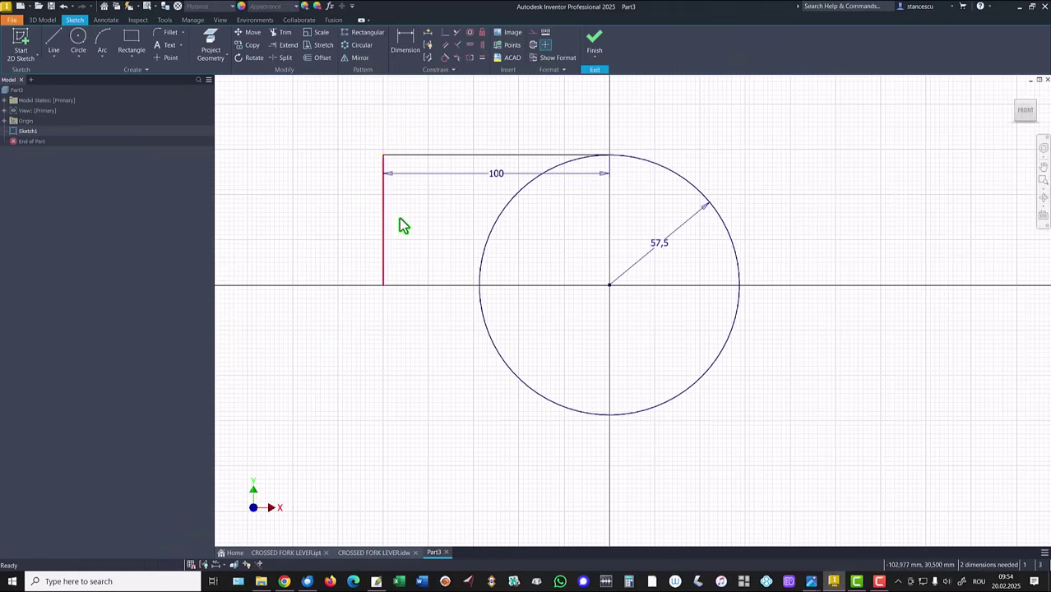
Draw the right arm from the circle edge out, down, and back left along the axis
click(56, 43)
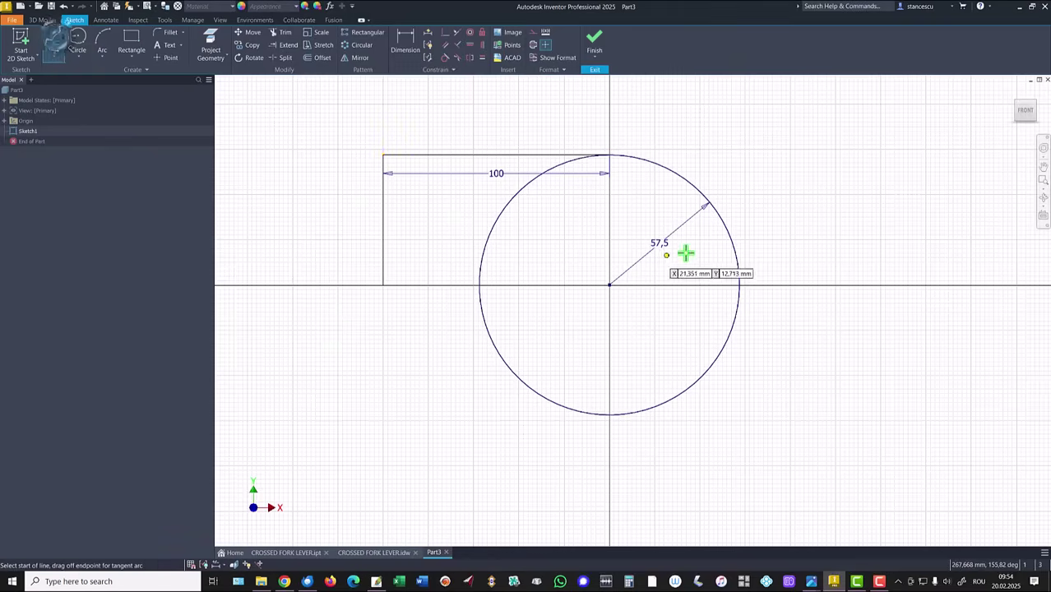
click(731, 232)
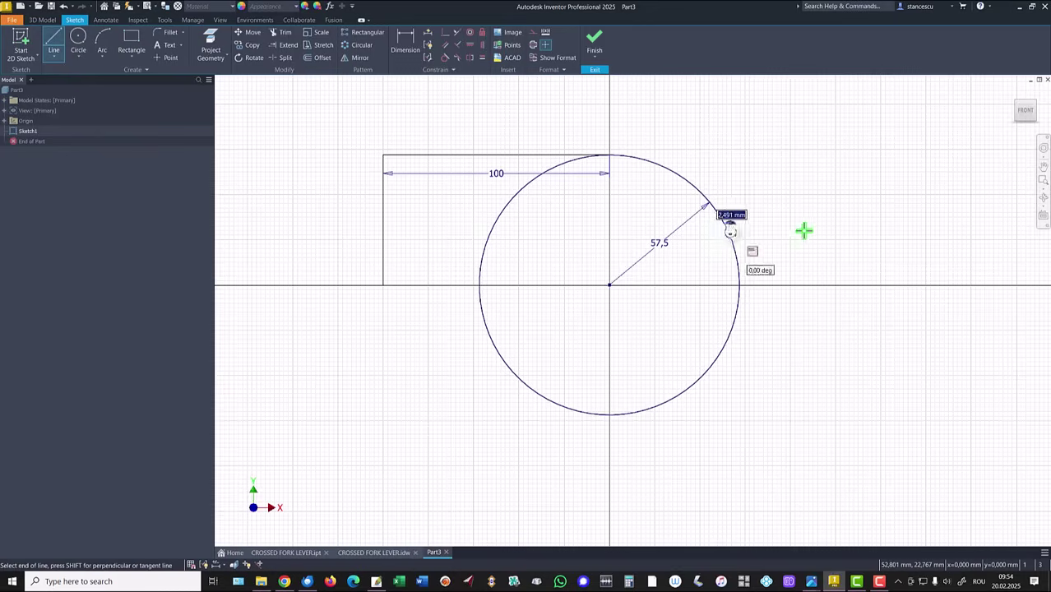
click(964, 233)
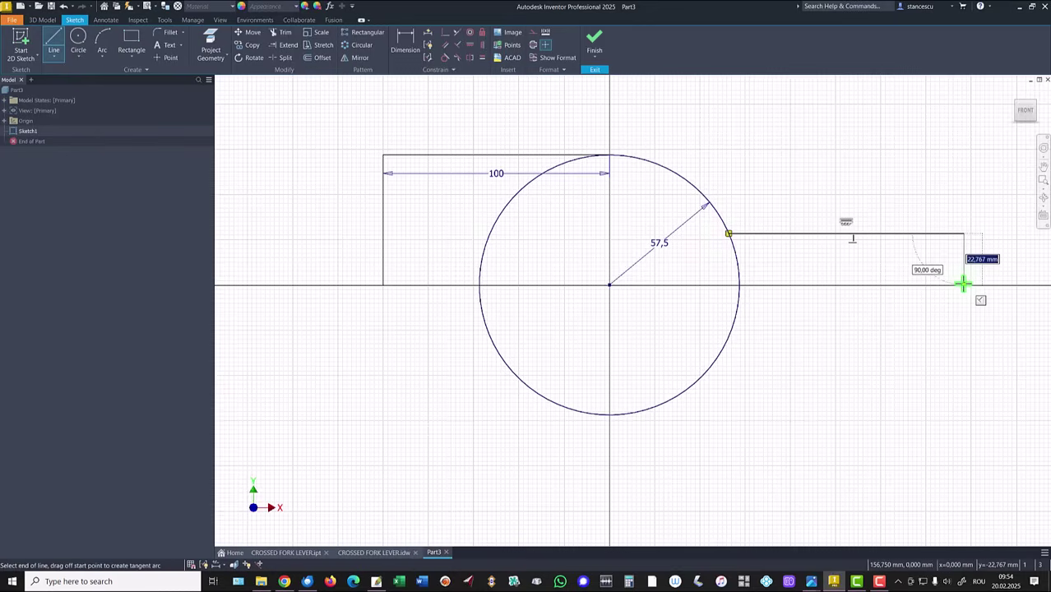
click(964, 284)
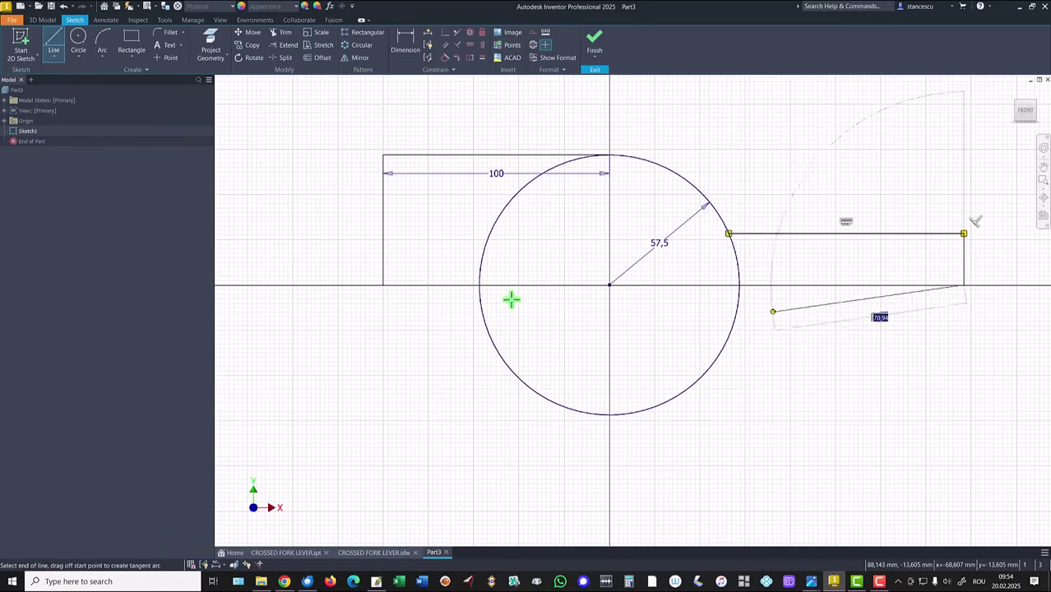
click(382, 285)
key(Escape)
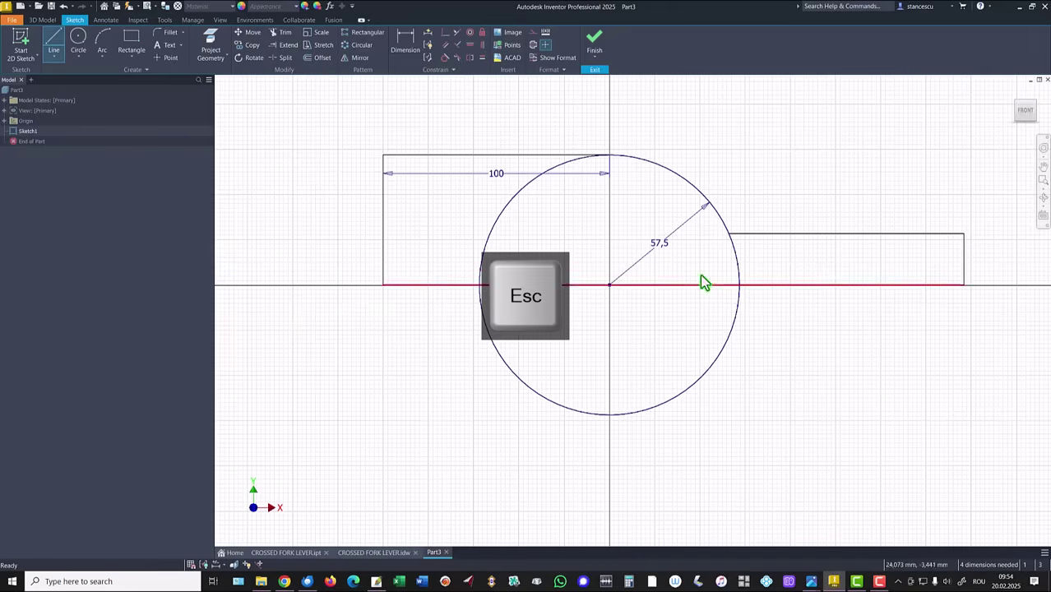
Lower the base line and trim the circle down to a corner arc
drag(773, 284, 760, 444)
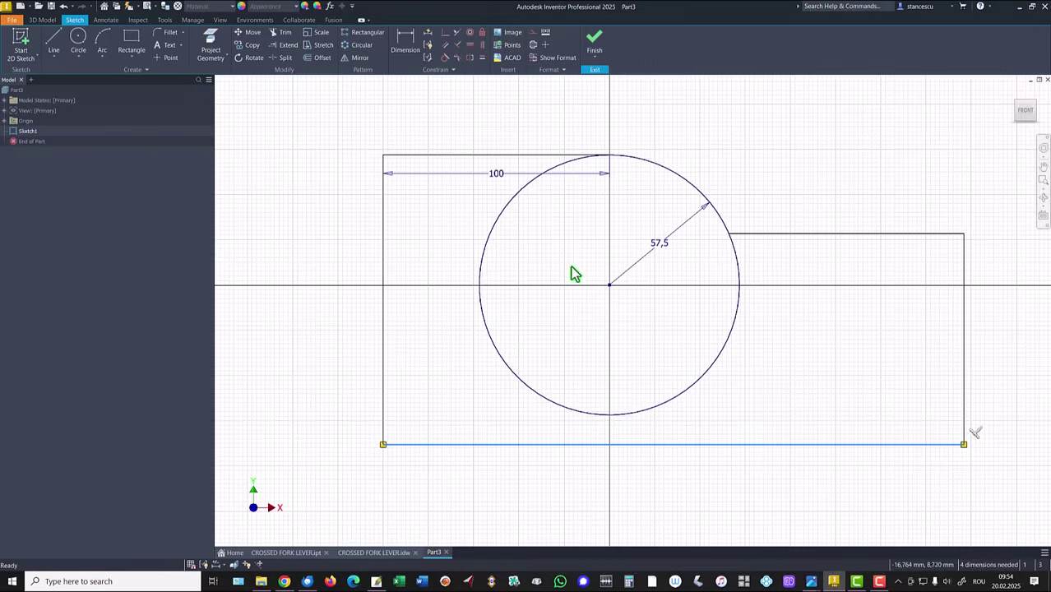
click(288, 35)
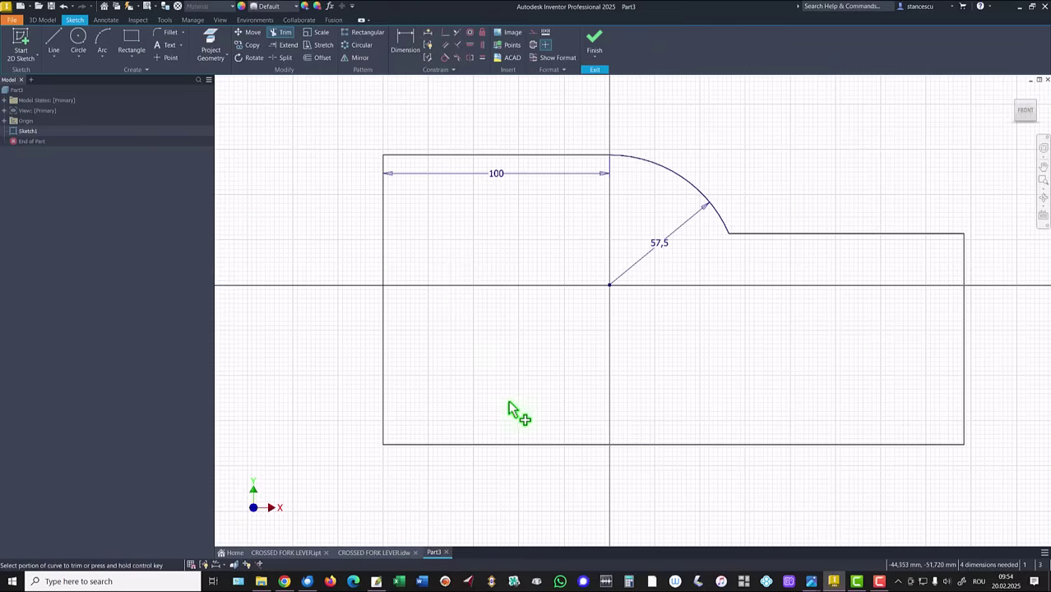
key(Escape)
Make the bottom line a centerline and constrain it through the arc's centre point
drag(505, 403, 464, 478)
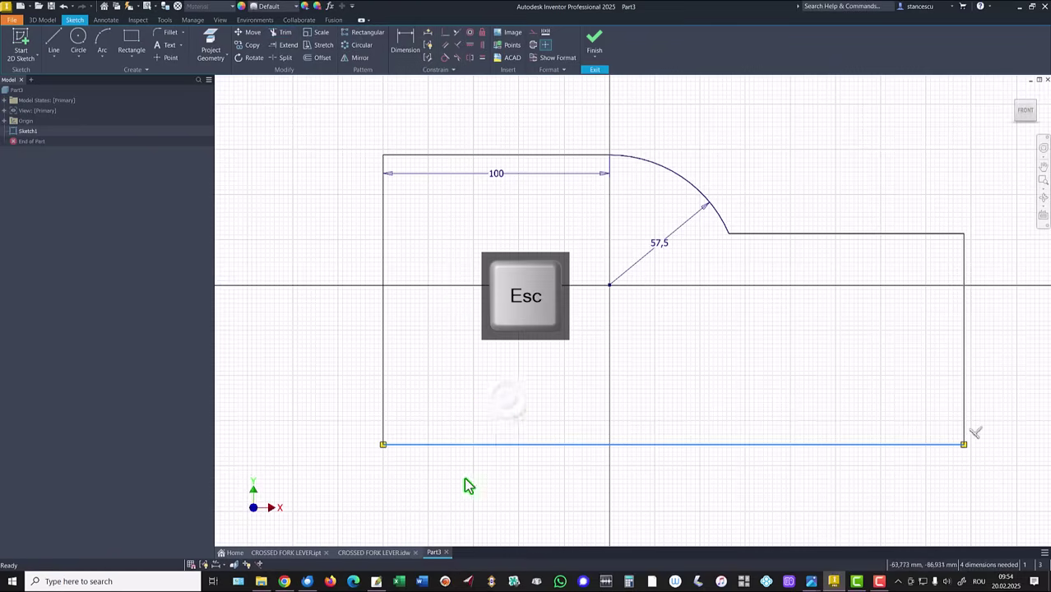
right_click(497, 399)
click(482, 421)
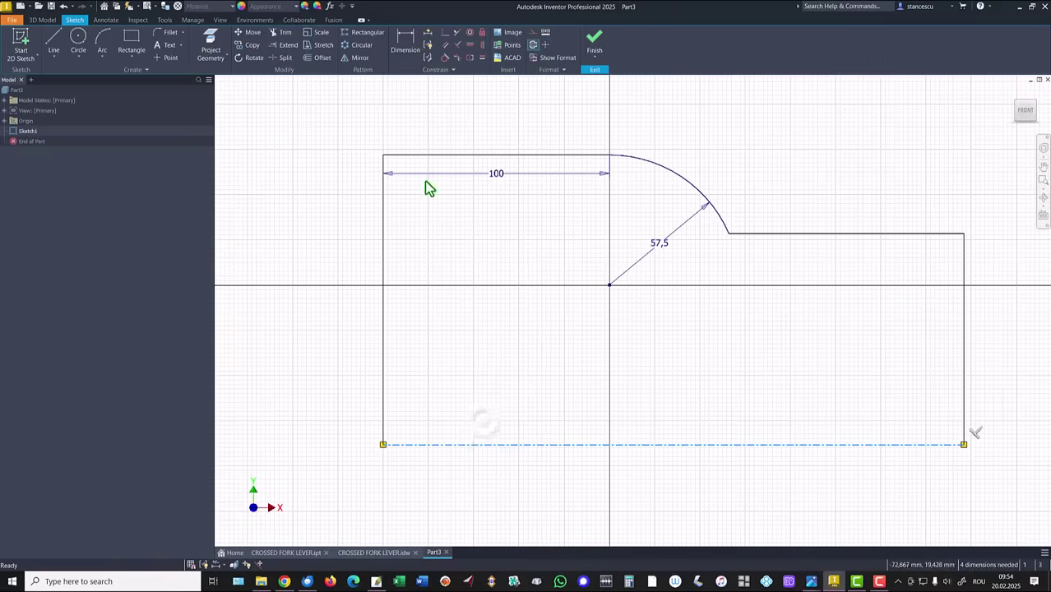
click(445, 33)
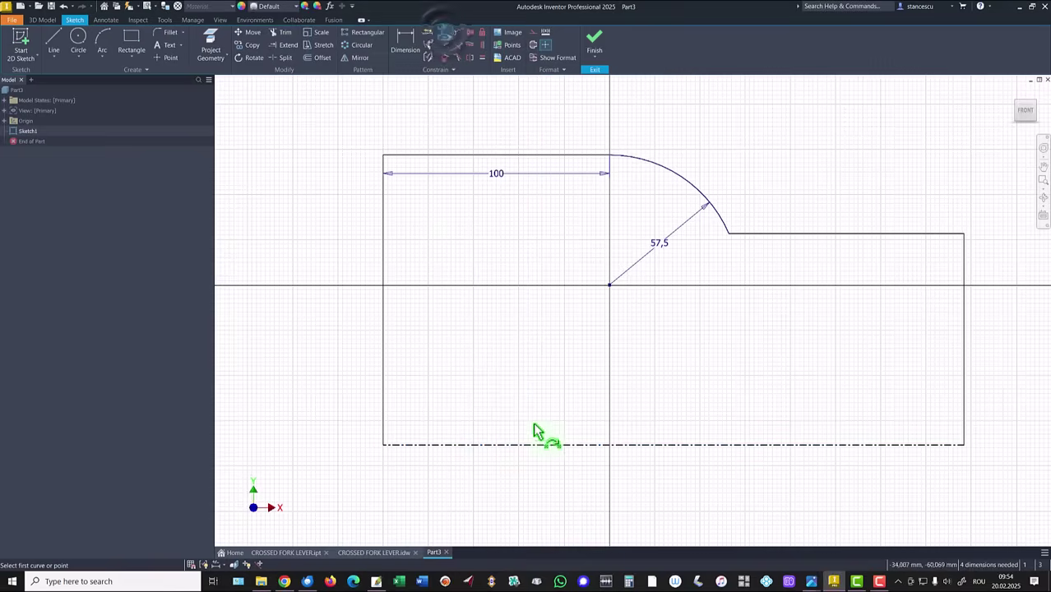
click(541, 445)
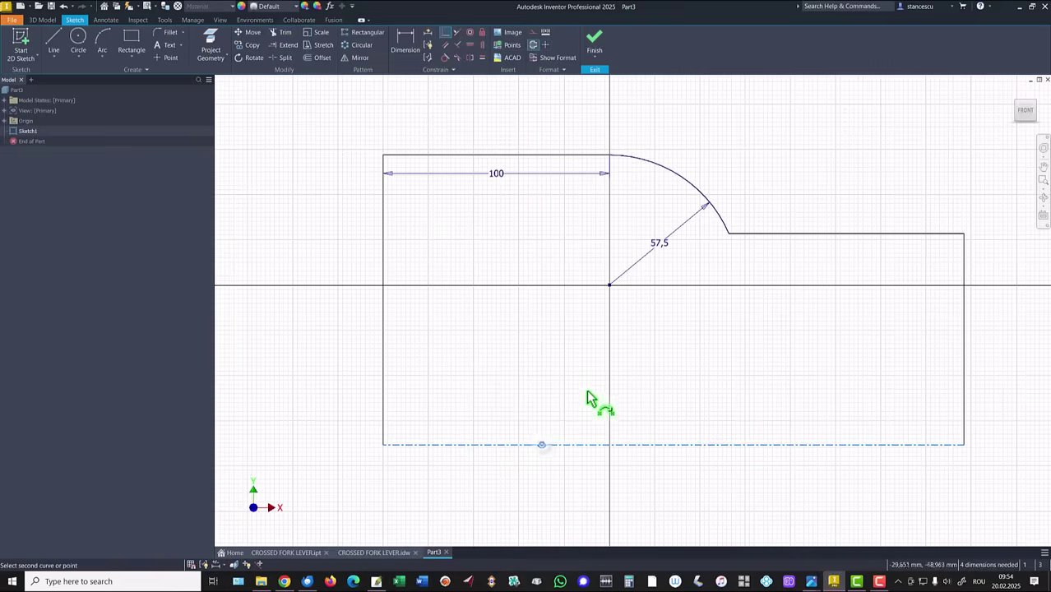
click(609, 288)
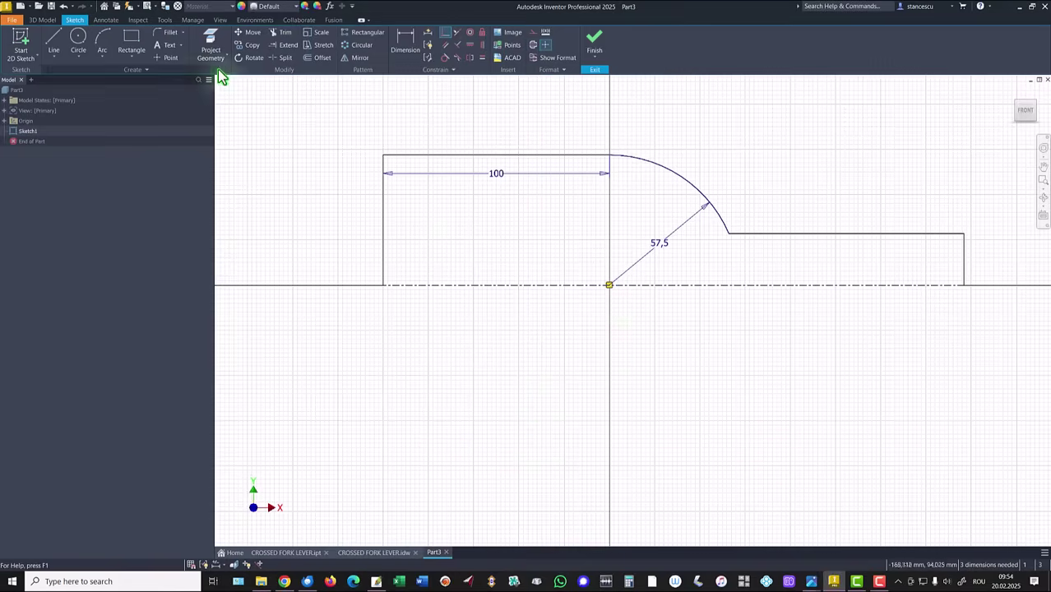
Add a radius 30 fillet at the arc-to-shaft corner and dimension the shaft Ø45
click(167, 39)
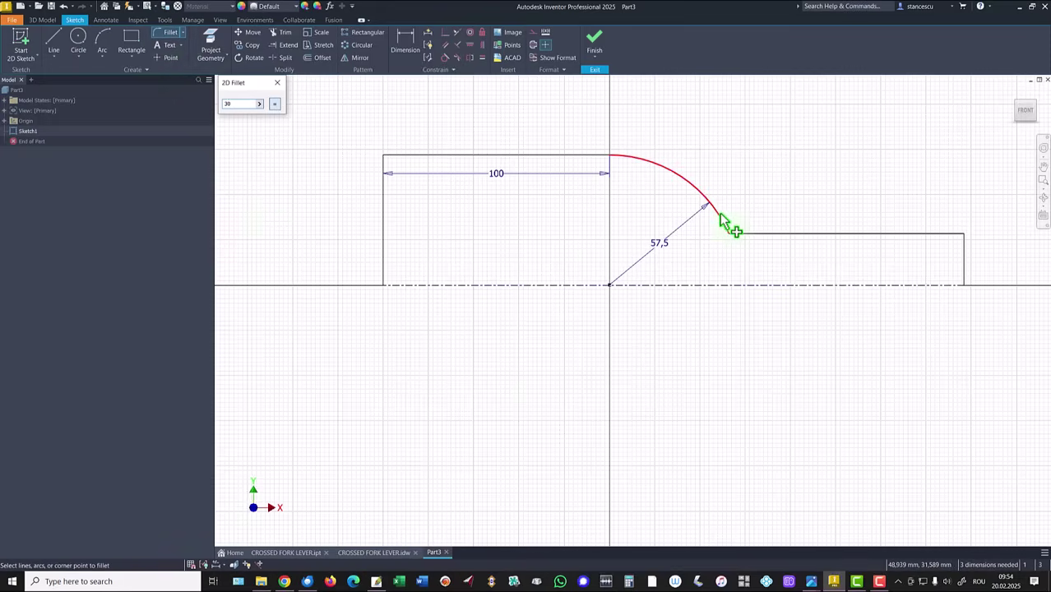
click(760, 232)
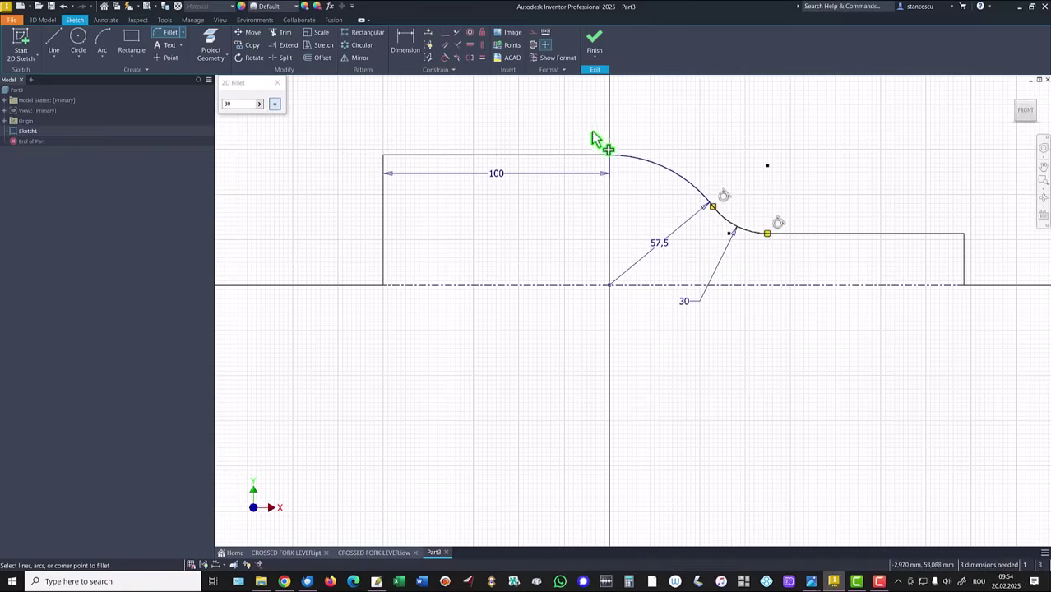
click(406, 41)
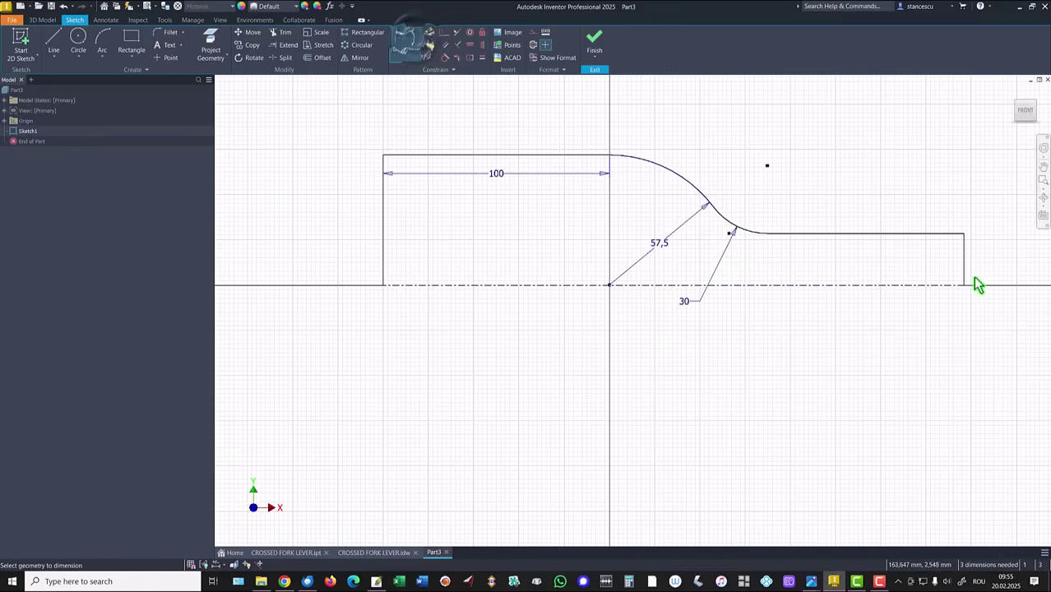
click(919, 239)
click(903, 286)
click(900, 265)
text(45)
key(Return)
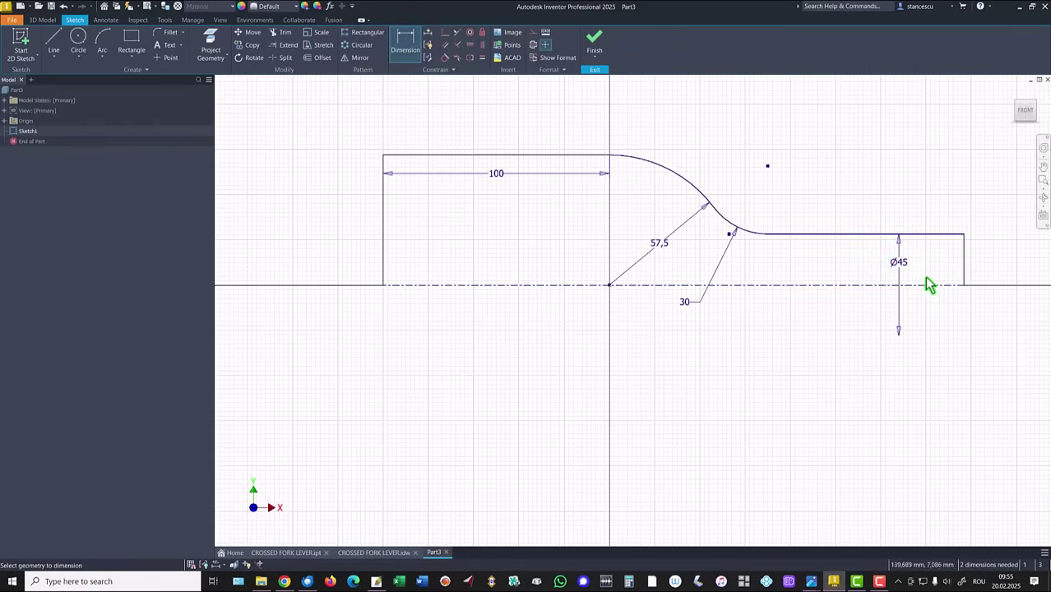
Dimension the profile's overall length to 350
click(965, 246)
click(384, 237)
click(708, 399)
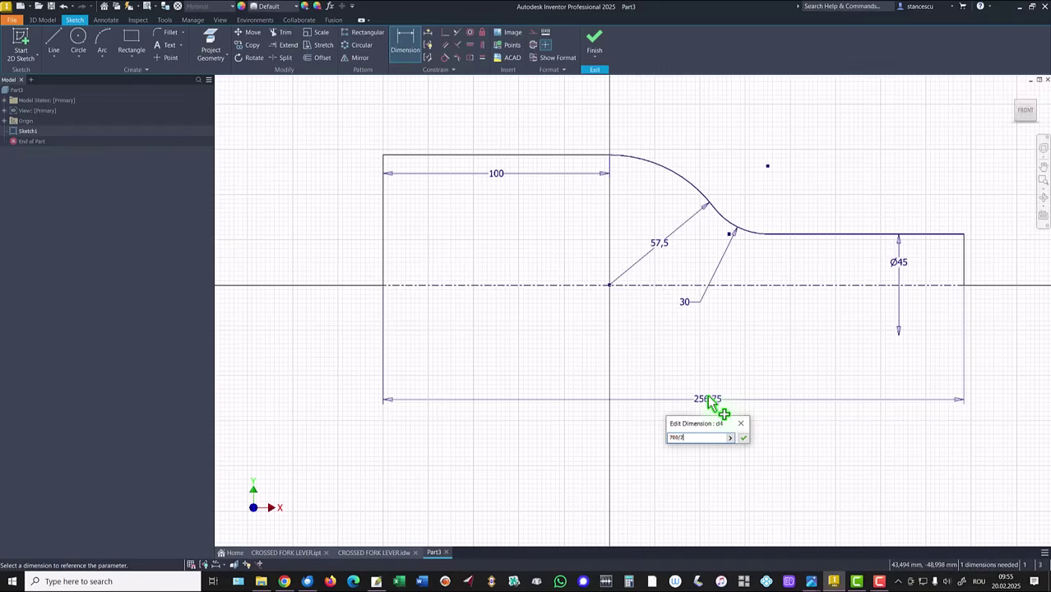
click(744, 440)
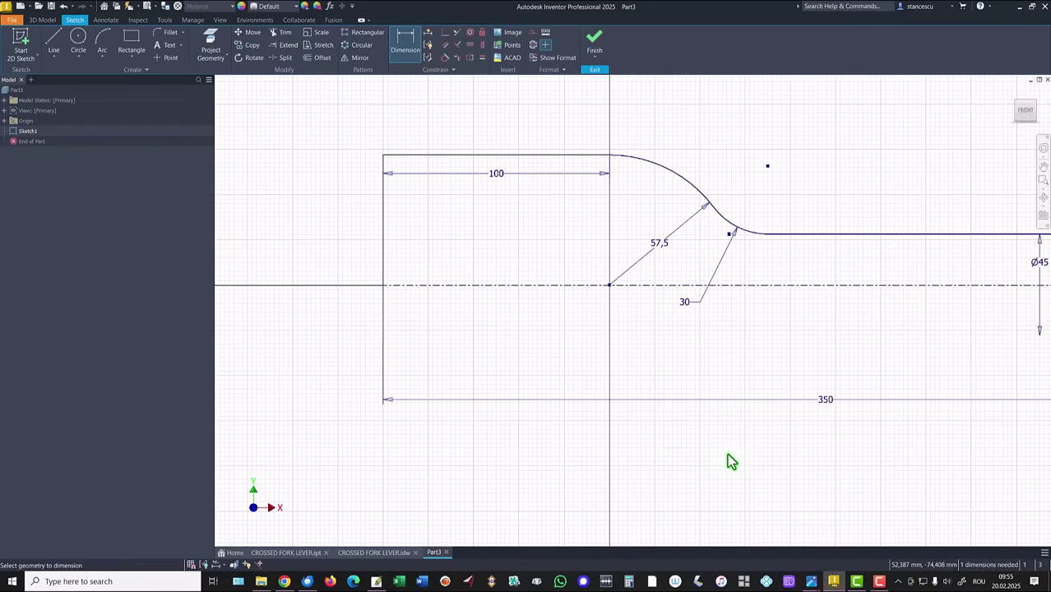
key(Home)
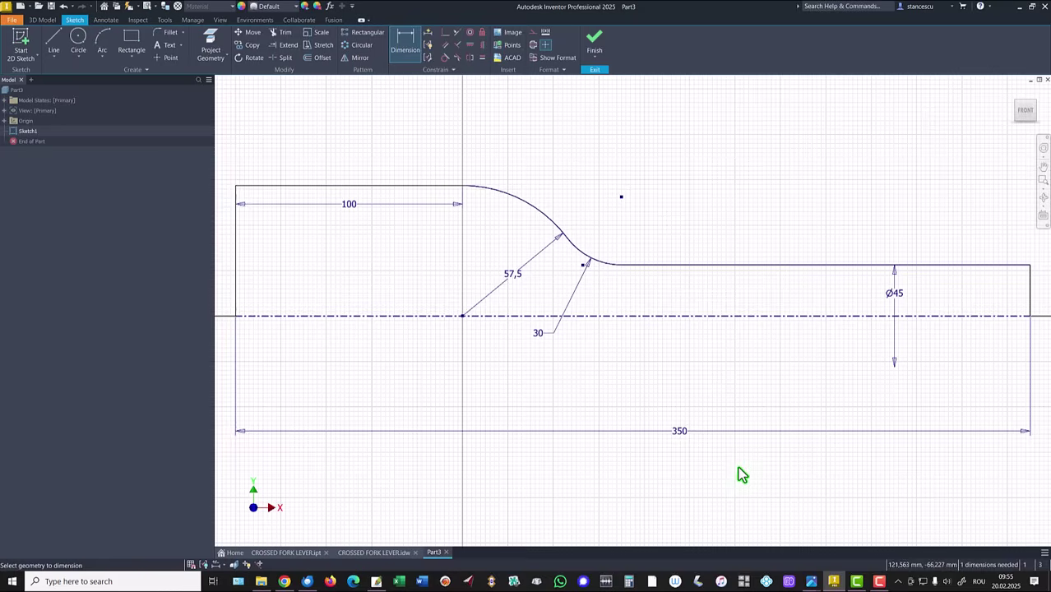
Place a Ø115 head diameter dimension, then undo it
click(315, 185)
click(308, 315)
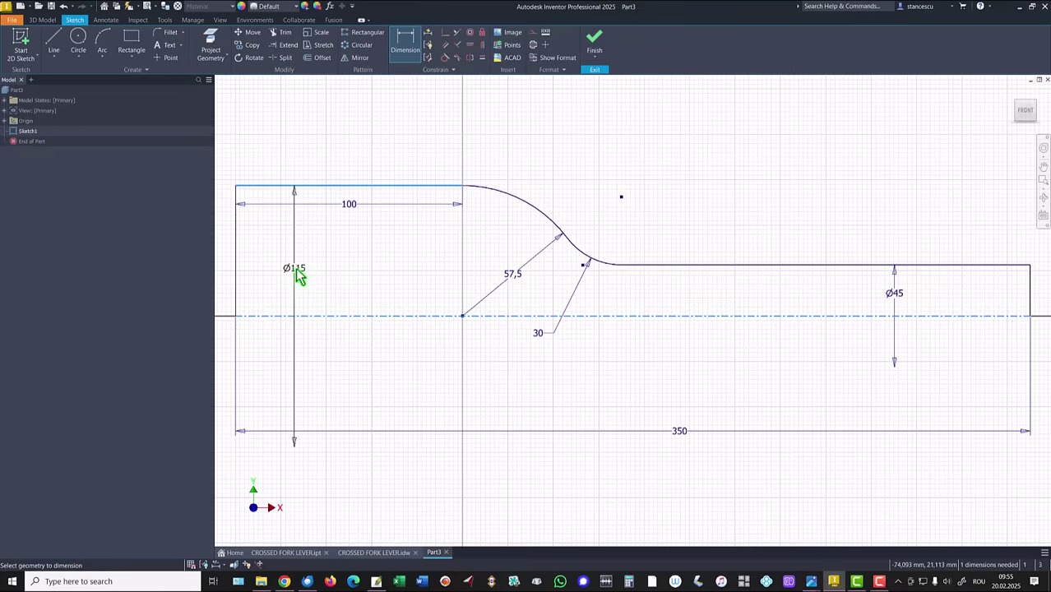
click(300, 275)
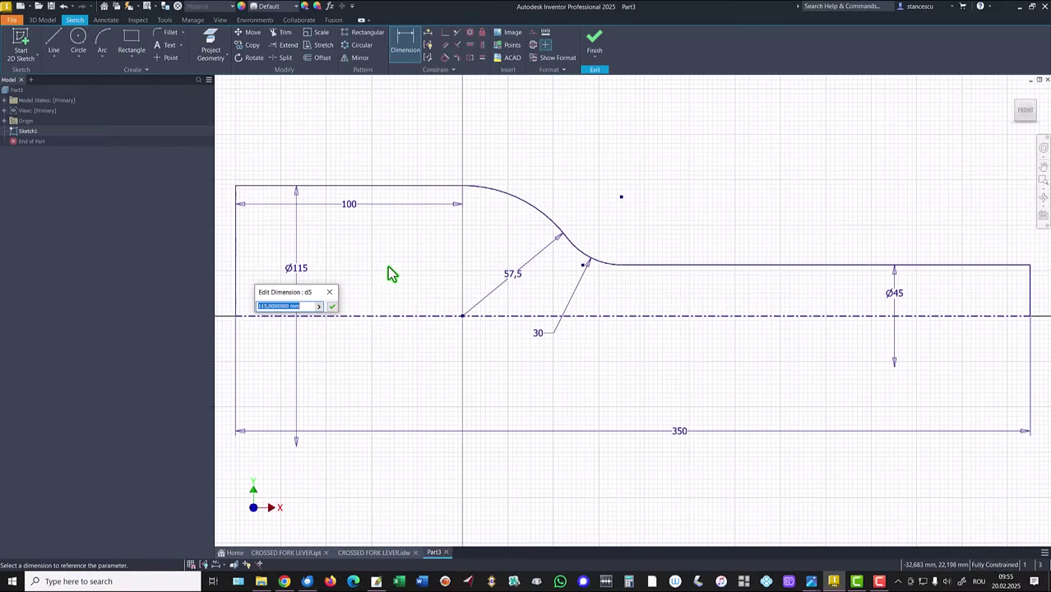
key(Escape)
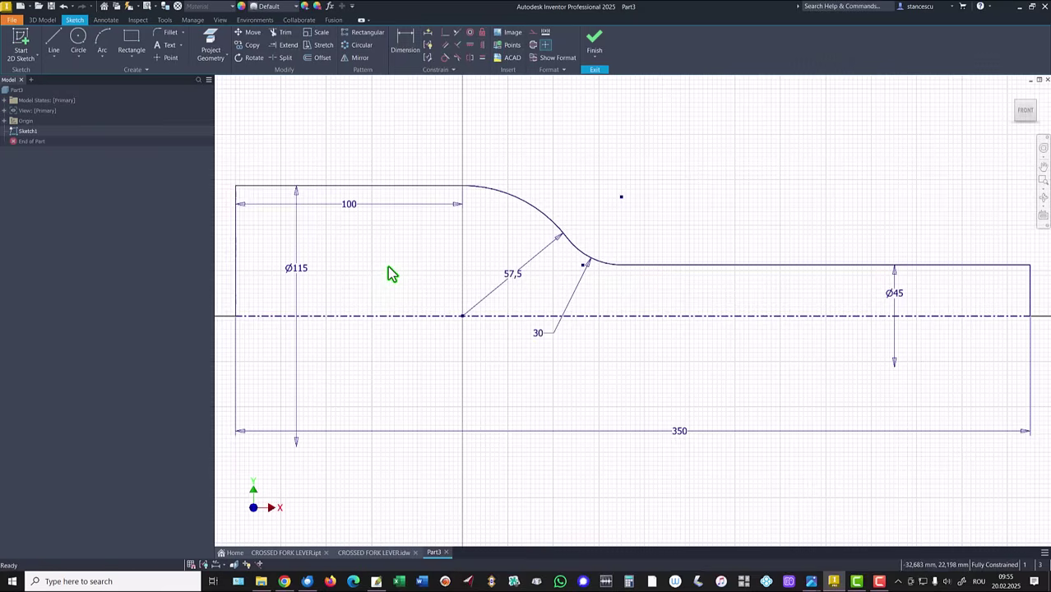
key(ctrl+z)
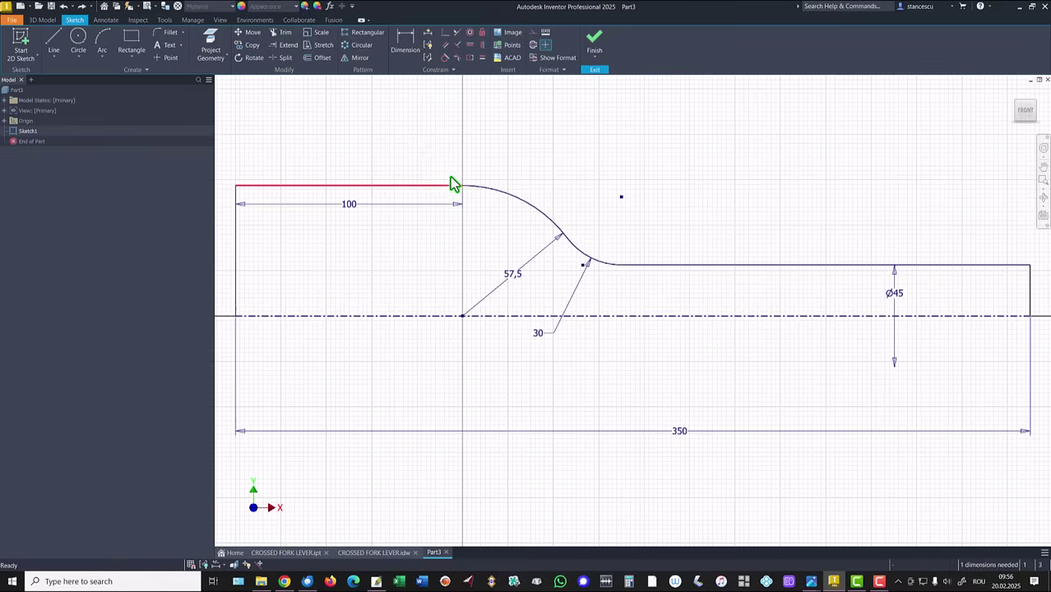
Show the sketch's degrees of freedom, drag the profile to test them, then hide them
right_click(418, 154)
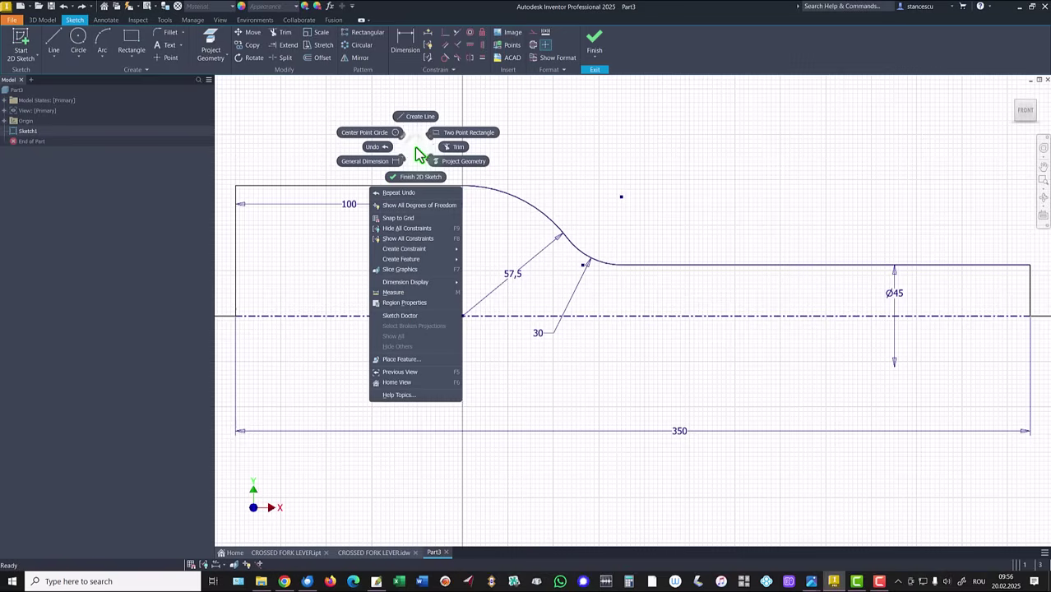
click(414, 205)
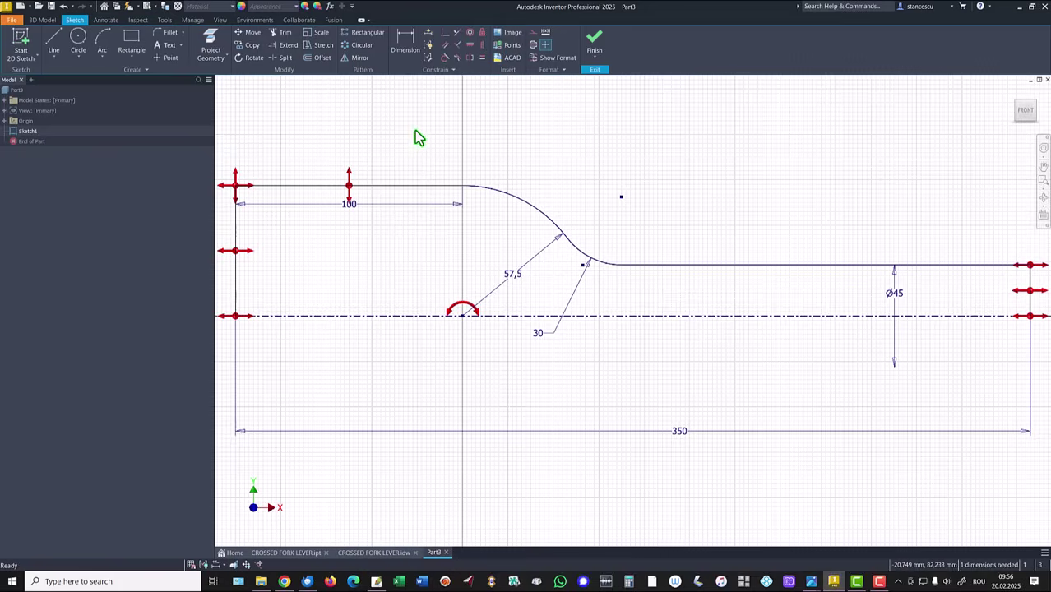
click(361, 186)
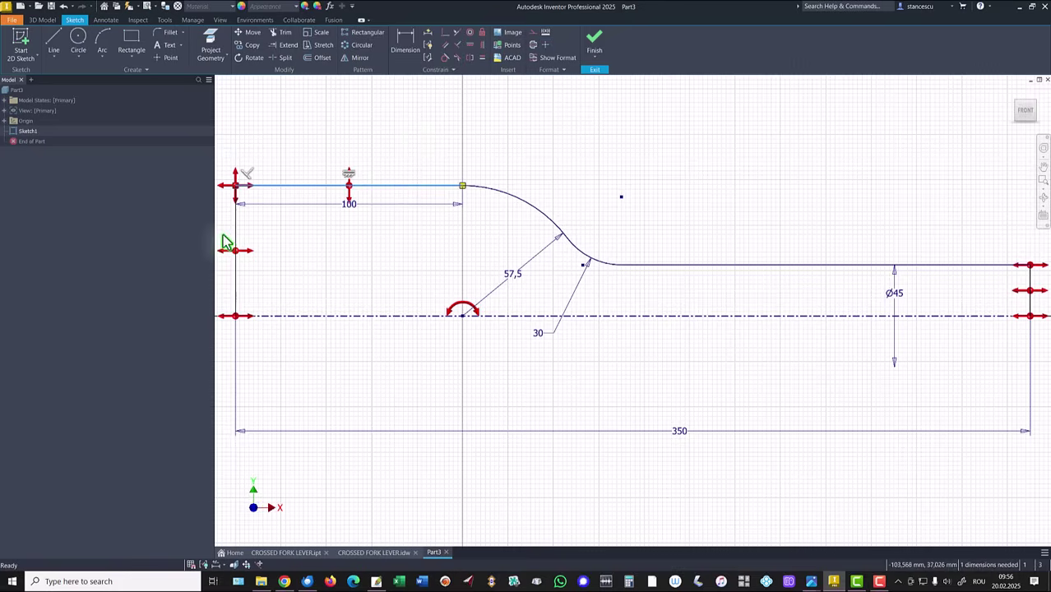
mouse_move(238, 239)
mouse_down()
mouse_move(281, 242)
mouse_move(280, 255)
mouse_up()
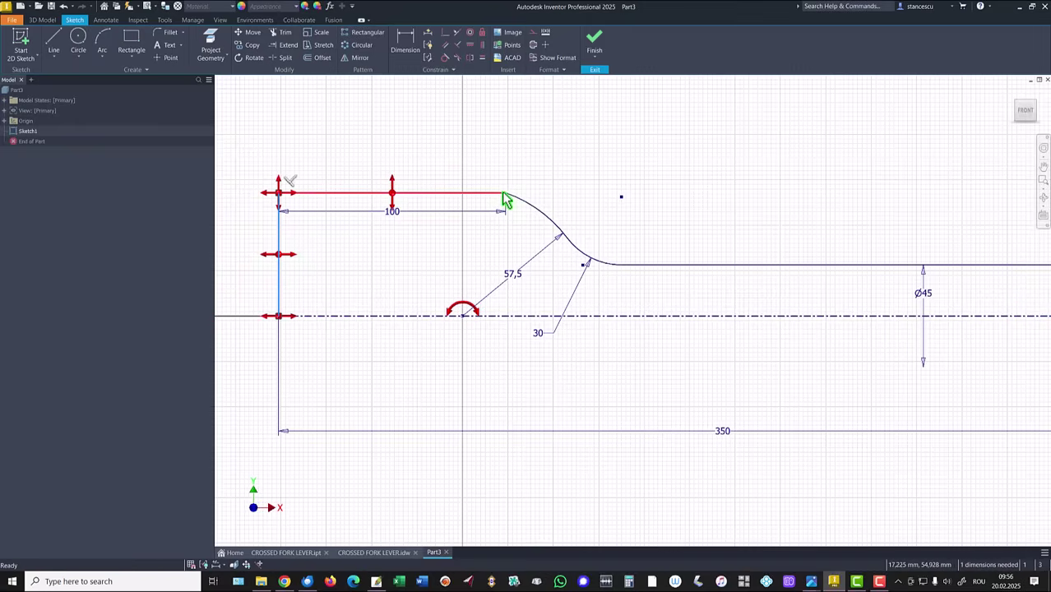
right_click(537, 150)
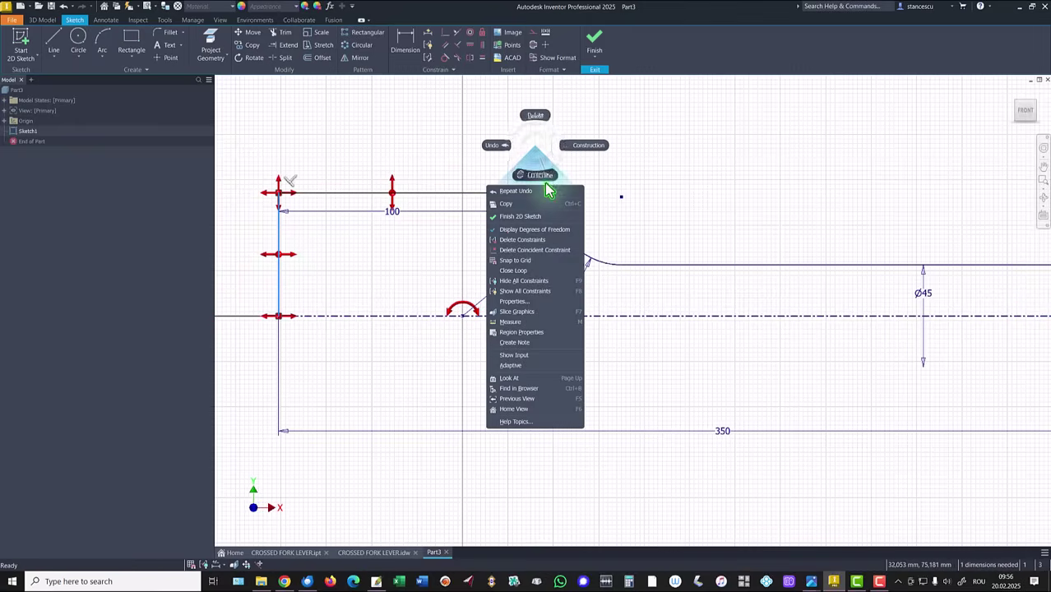
click(534, 233)
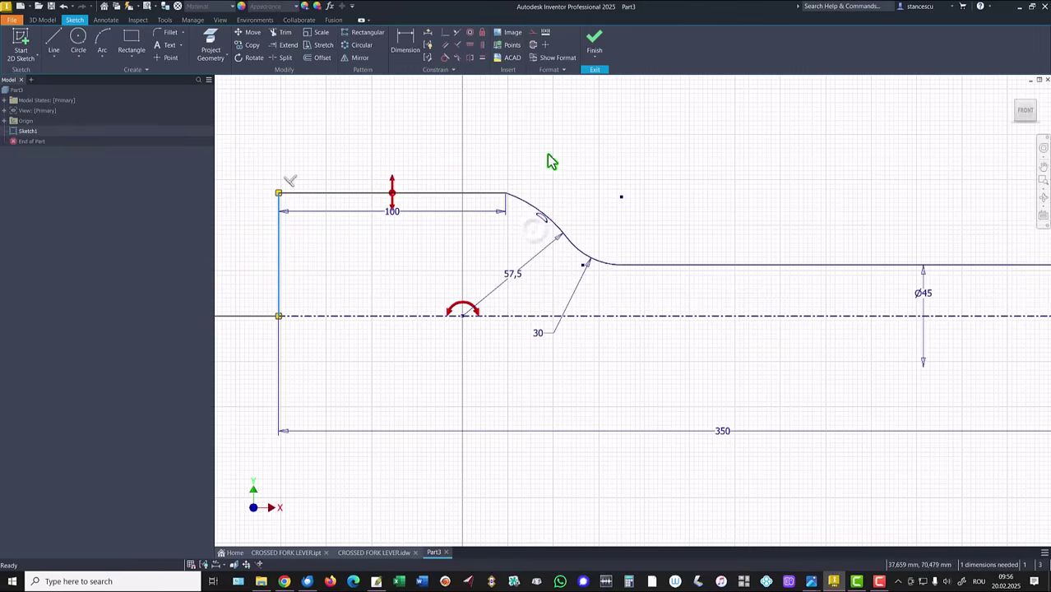
Make the head's top line tangent to the arc
click(445, 58)
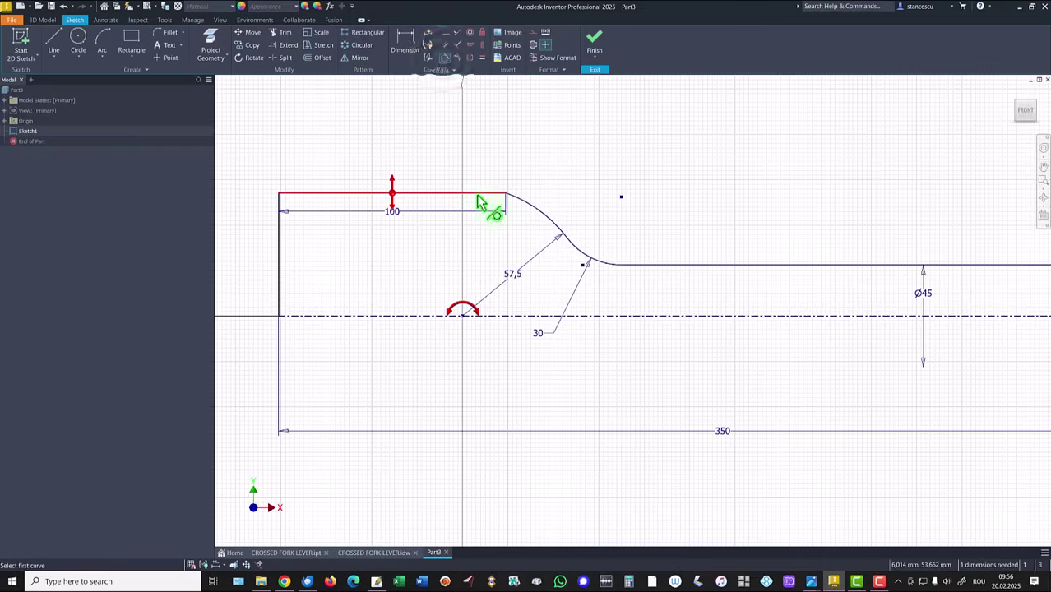
click(487, 194)
click(524, 202)
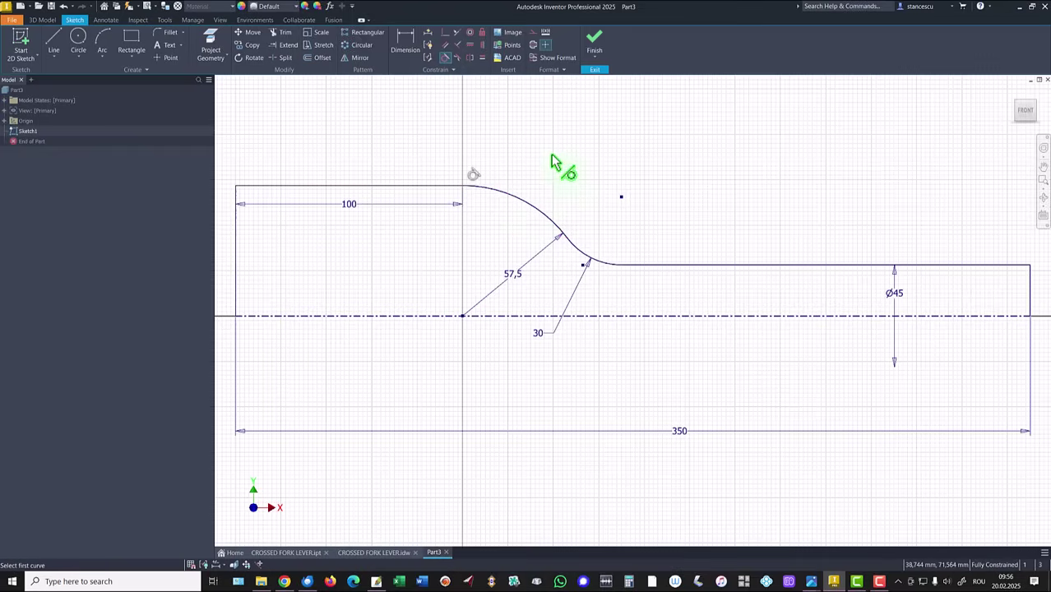
click(404, 41)
click(329, 187)
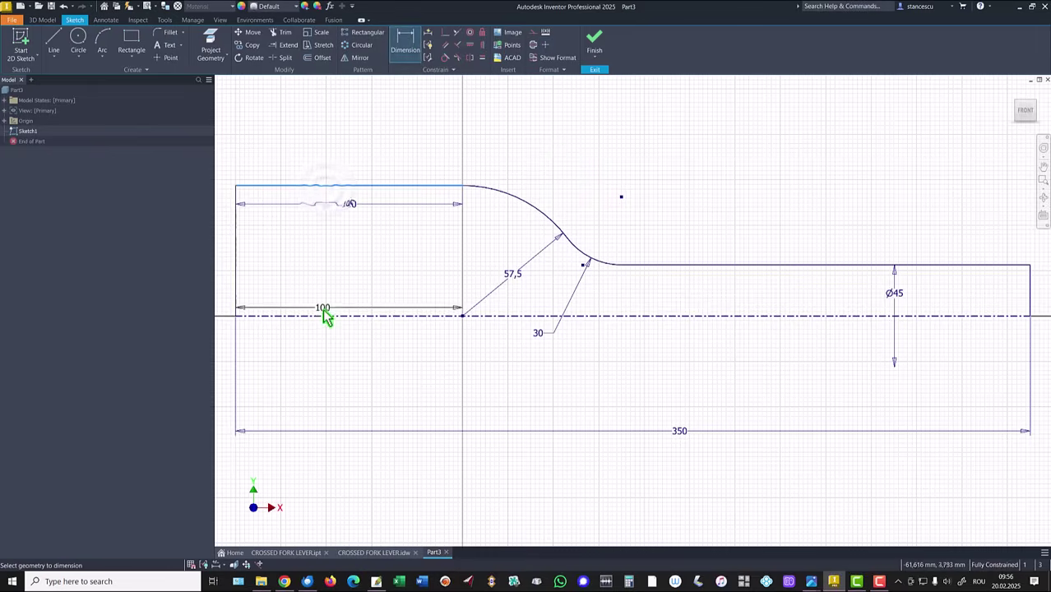
click(329, 316)
click(319, 288)
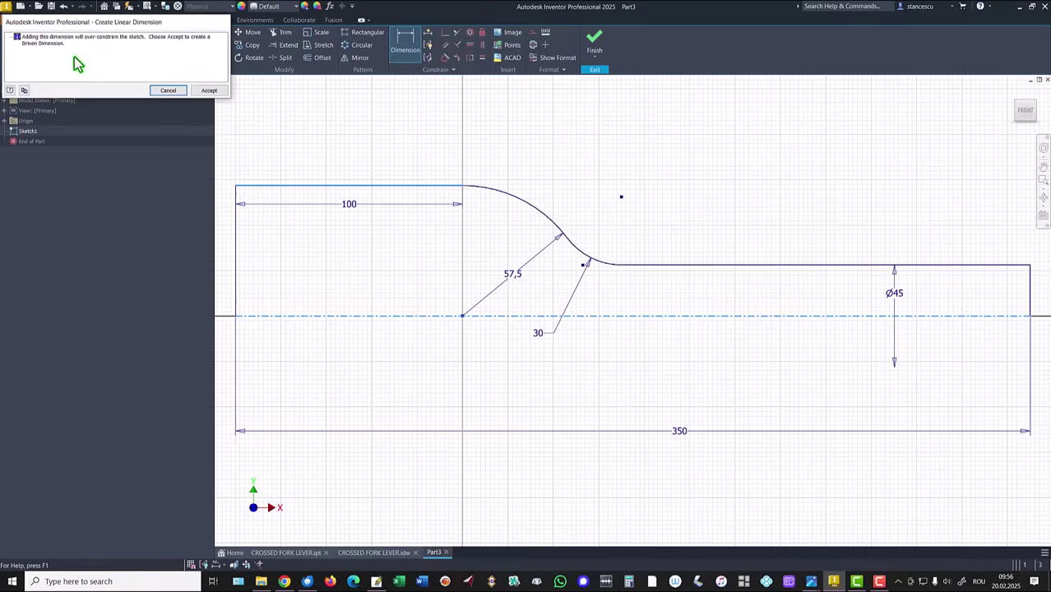
click(210, 90)
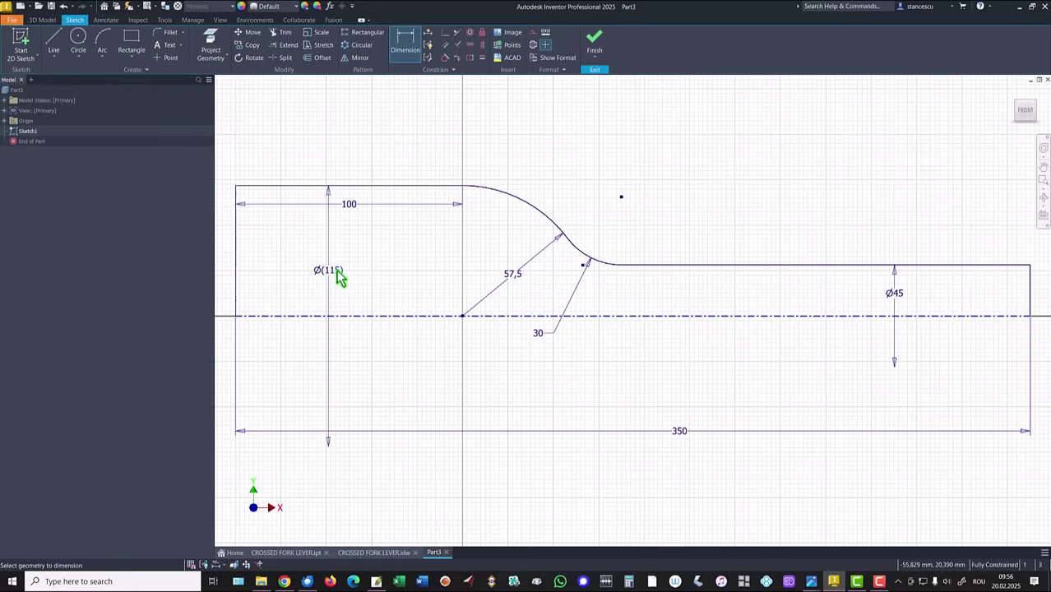
key(Escape)
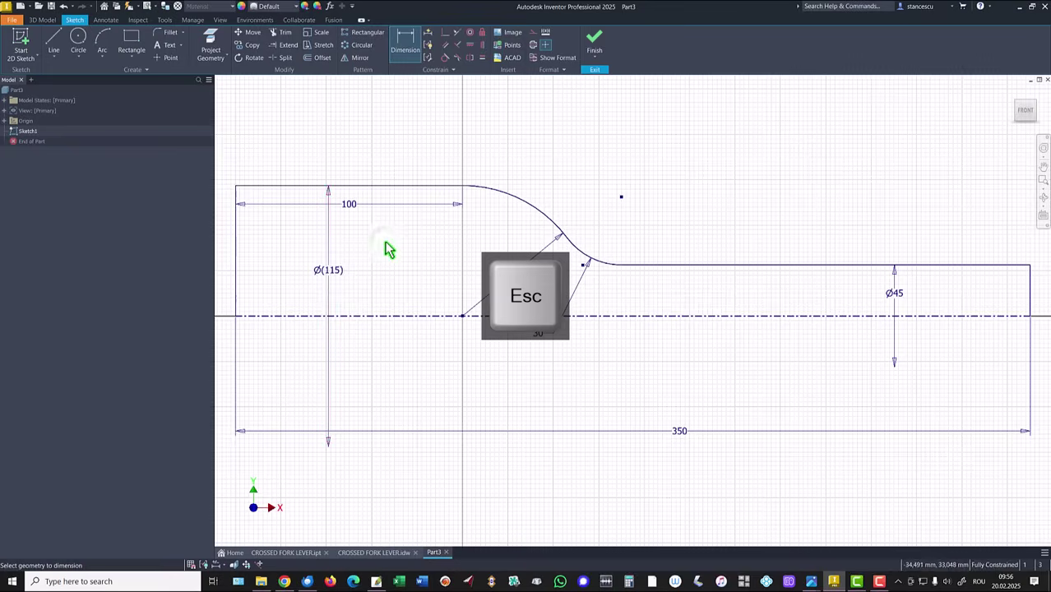
click(338, 272)
key(Delete)
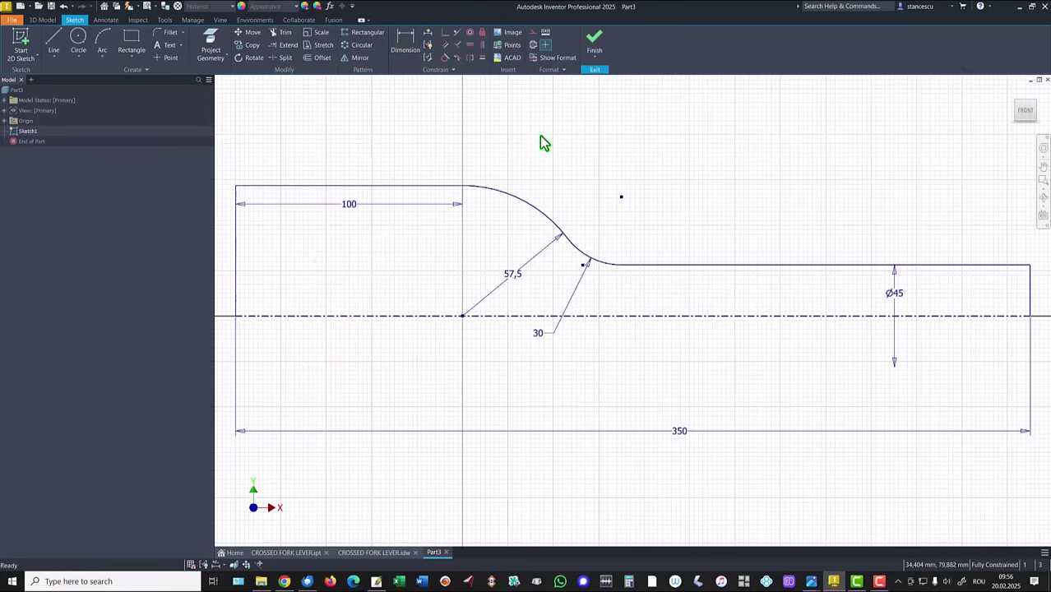
Revolve the profile 360° about its axis into Revolution1, then select the XZ Plane
click(595, 45)
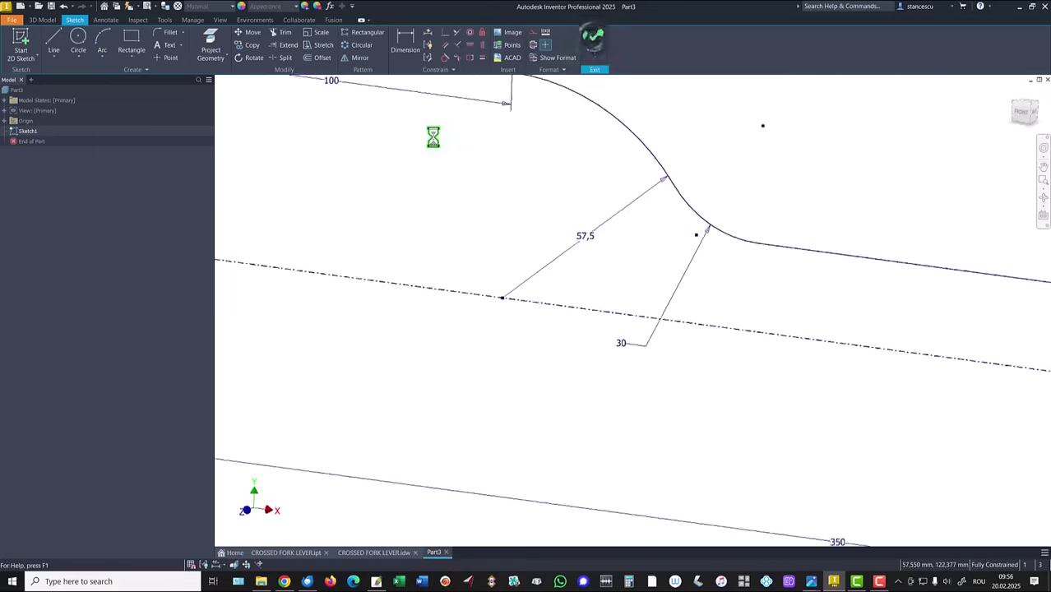
key(F6)
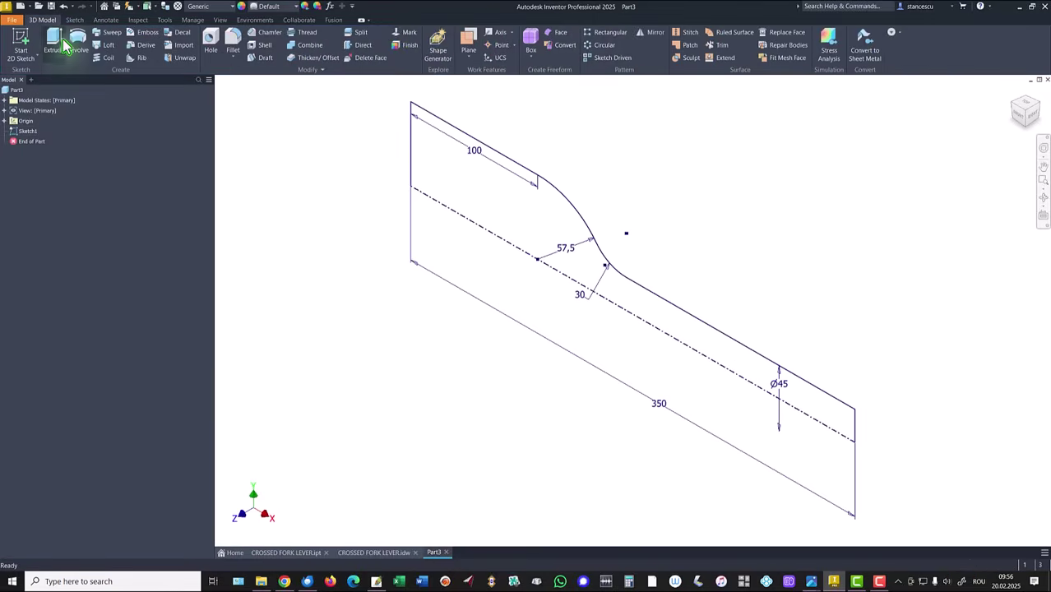
click(78, 39)
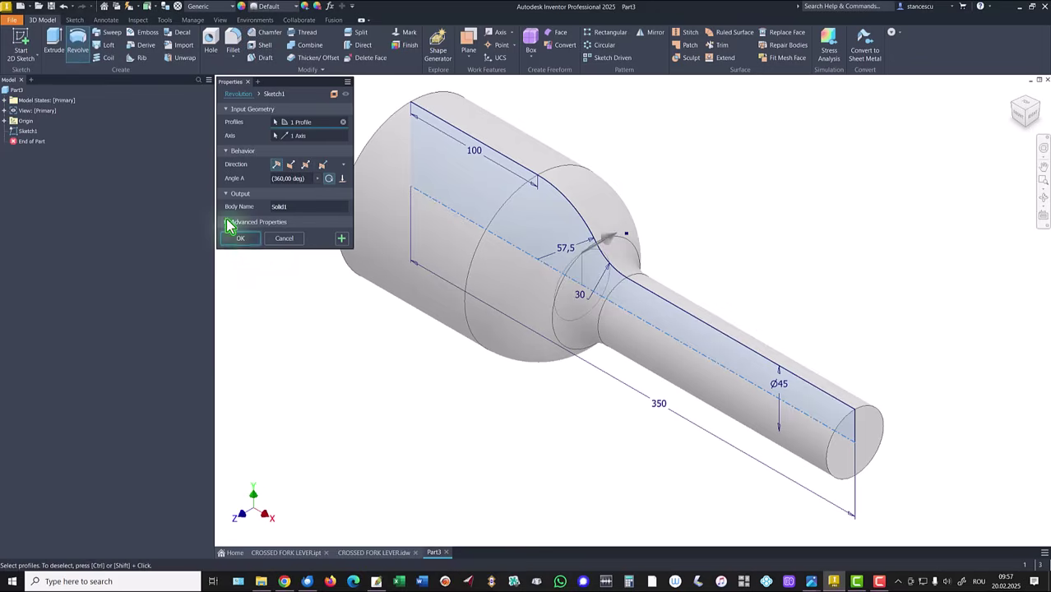
click(242, 239)
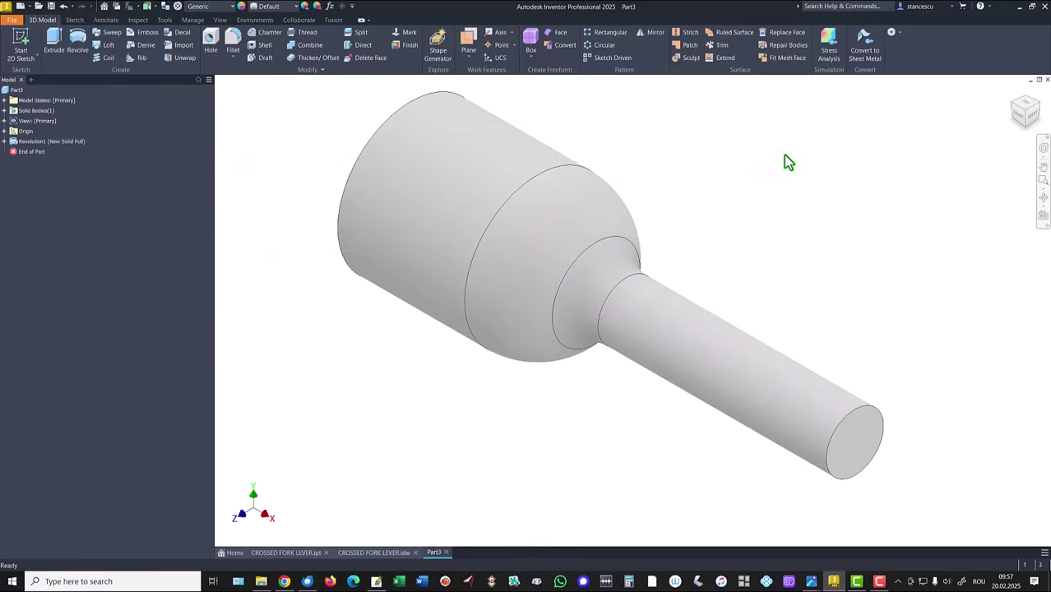
key(F6)
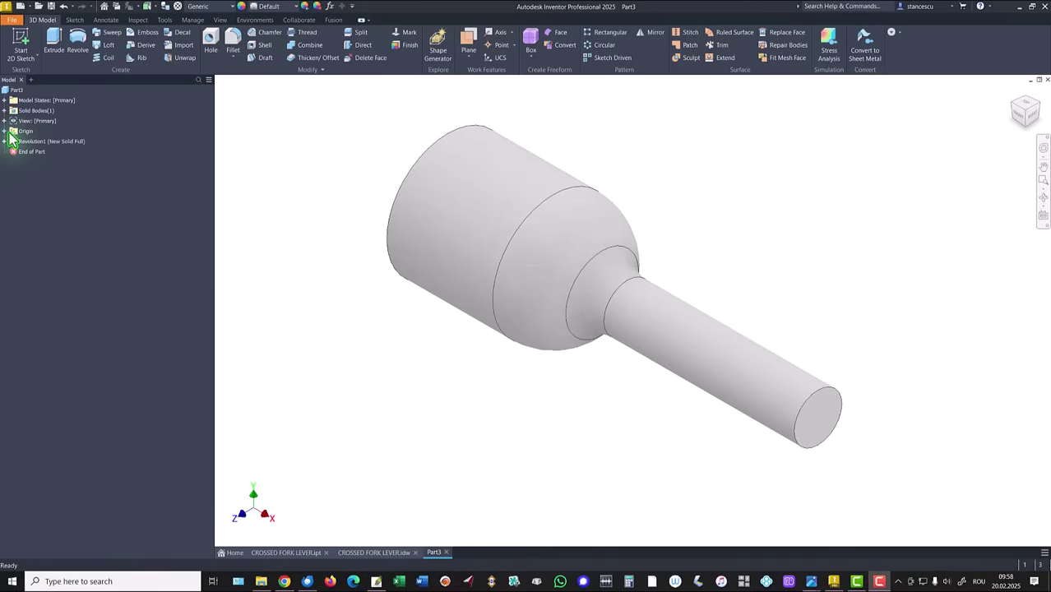
click(4, 131)
click(31, 151)
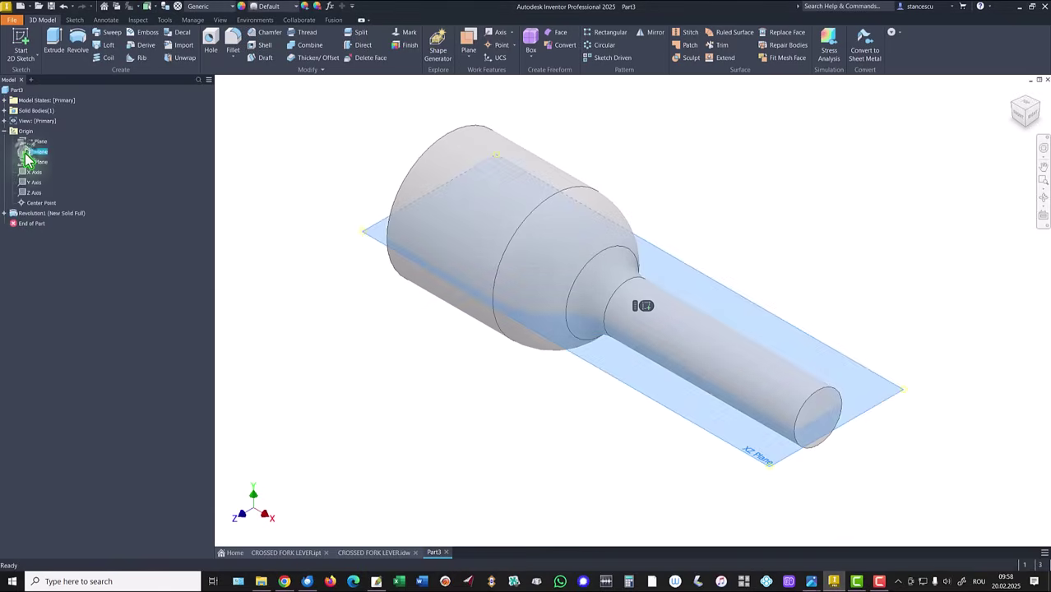
Start a sliced sketch on the XZ Plane and project both end edges of the part
click(645, 306)
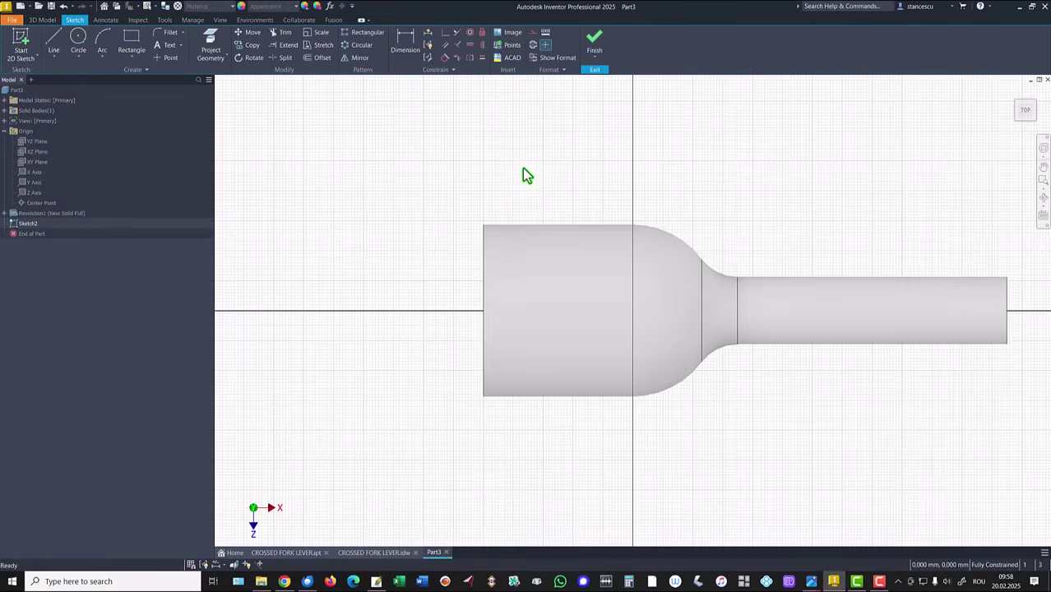
key(F7)
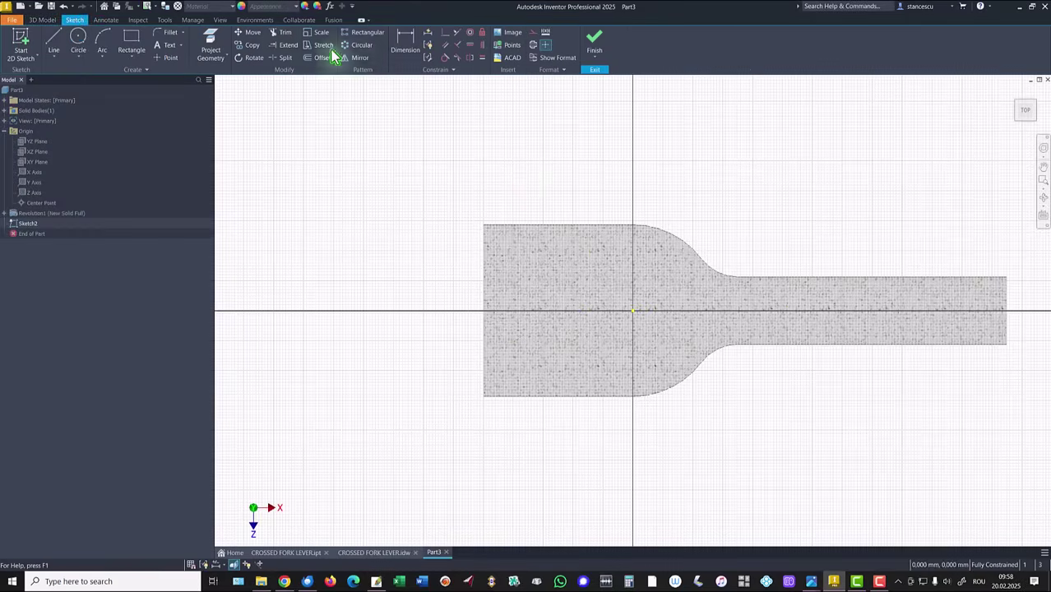
click(210, 43)
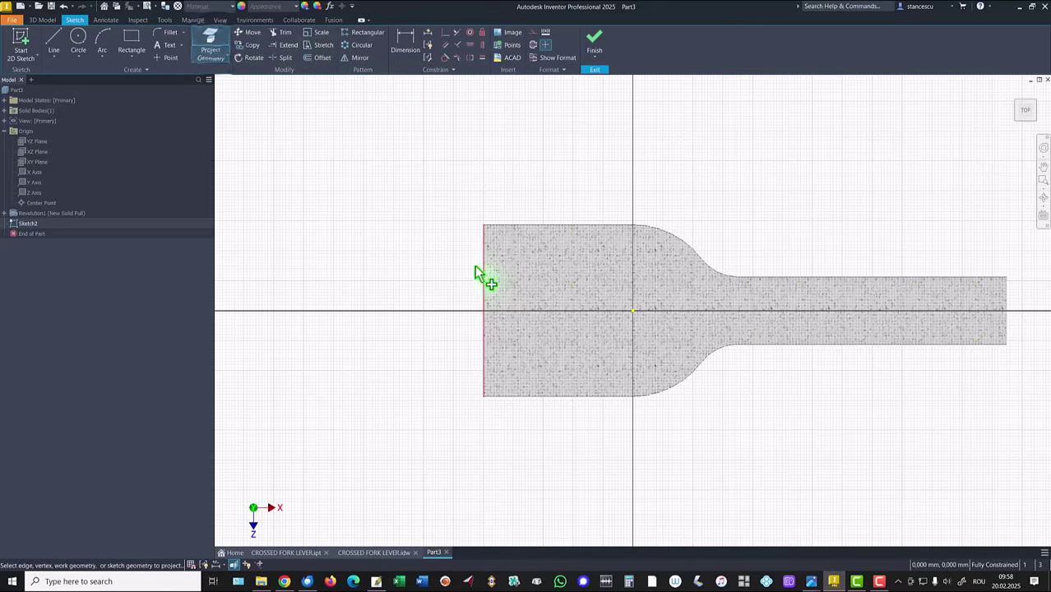
click(483, 276)
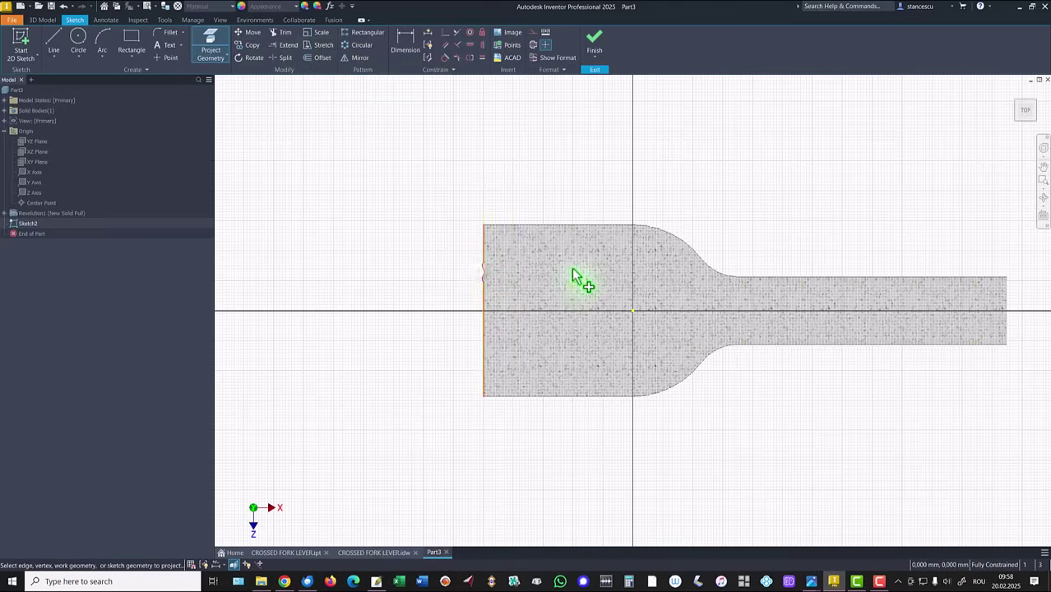
click(1008, 302)
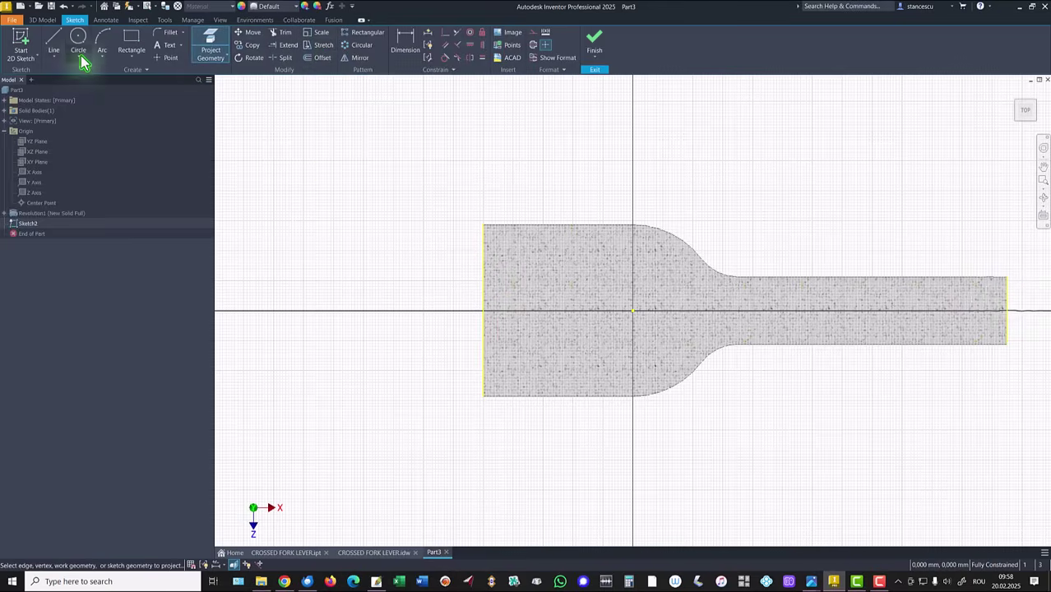
Draw a full-length rectangle between the end edges, symmetric about the centre axis
click(133, 39)
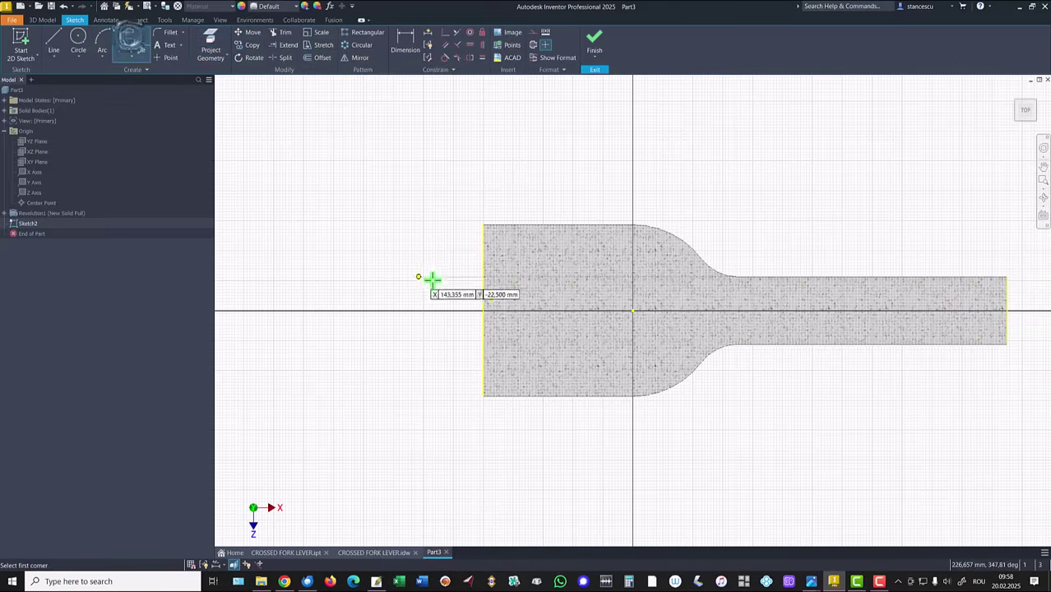
click(483, 261)
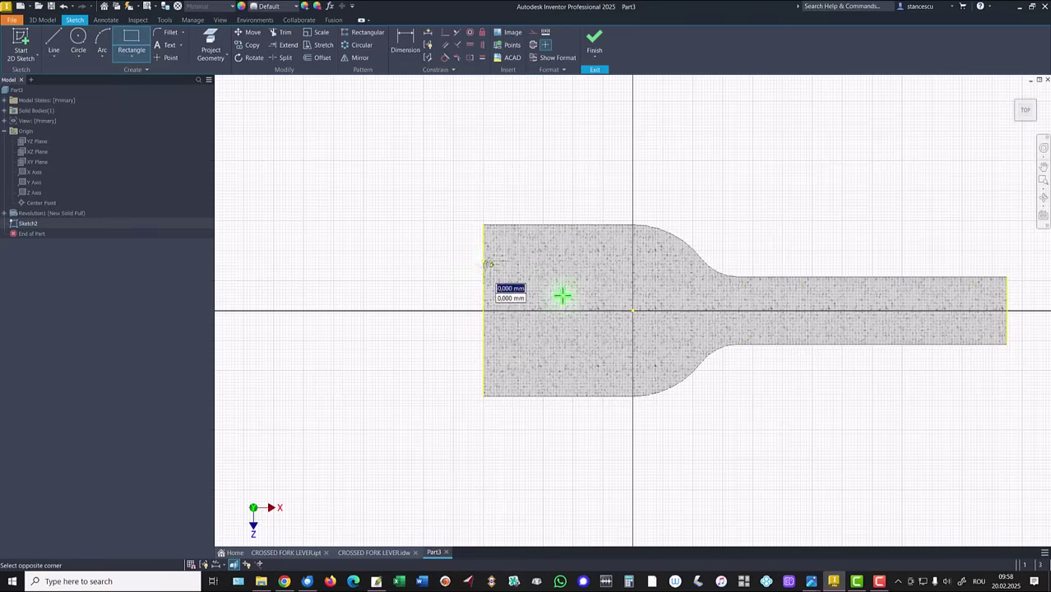
click(1007, 332)
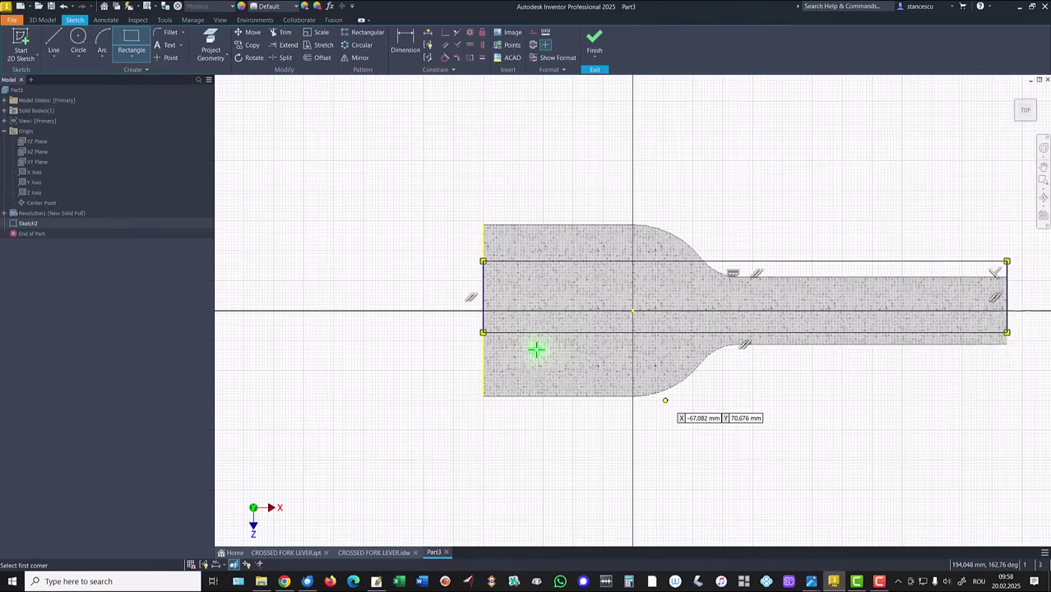
key(Escape)
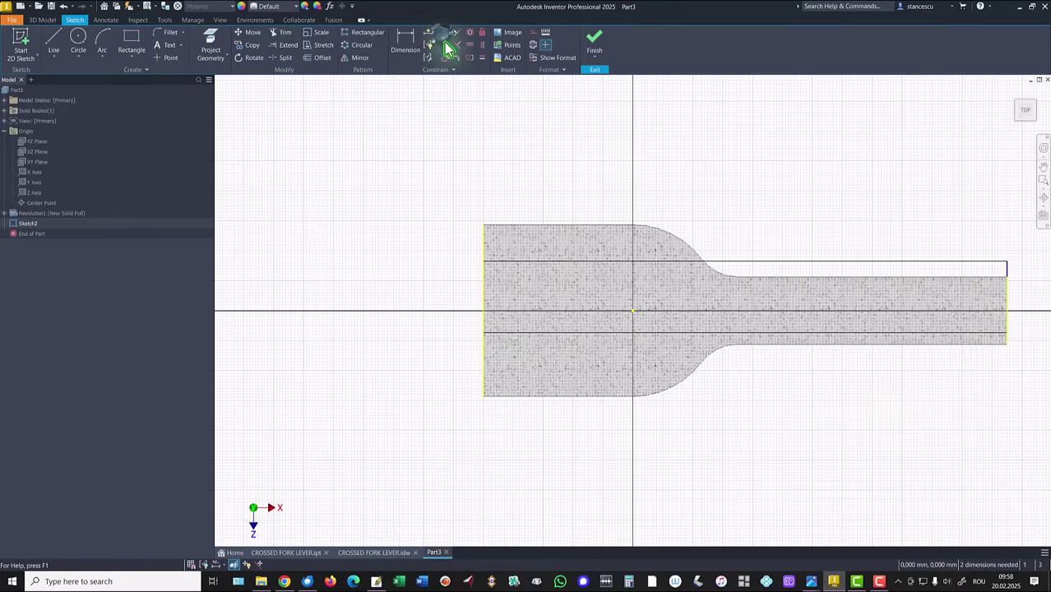
click(445, 33)
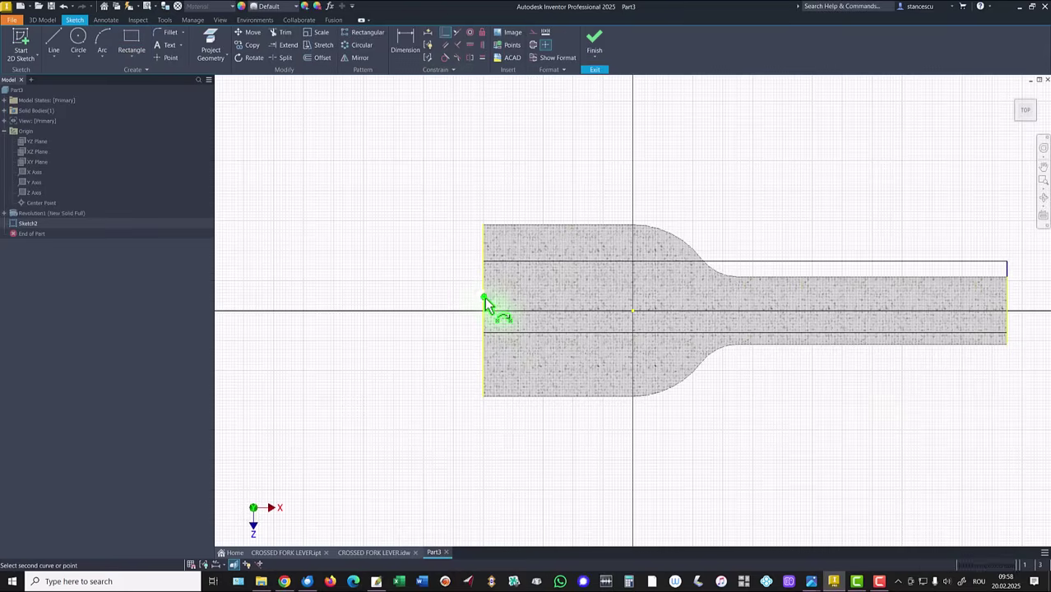
click(485, 311)
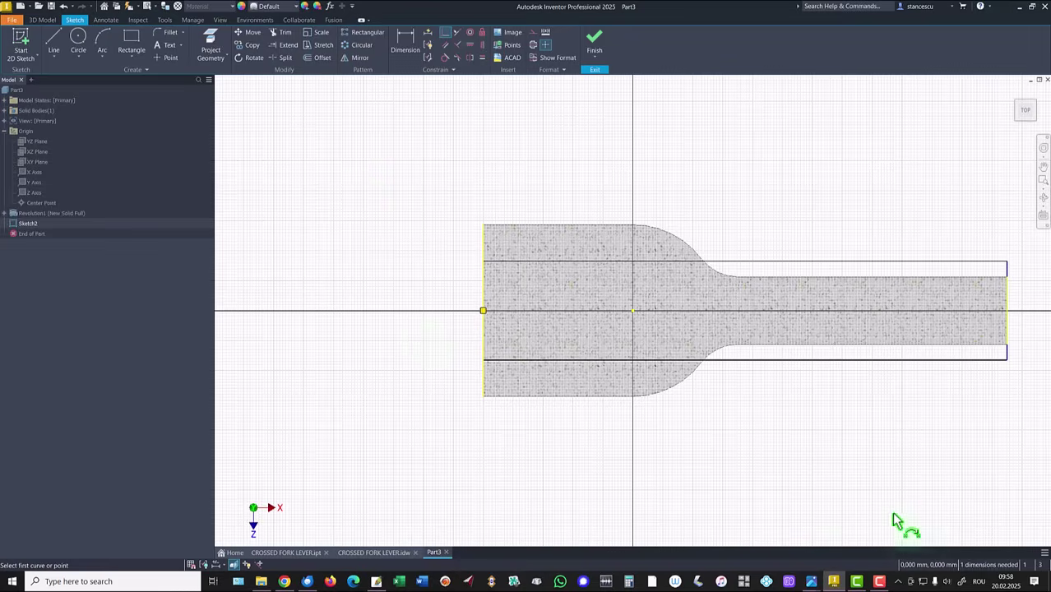
Dimension the rectangle height to 60 mm
click(404, 43)
click(501, 261)
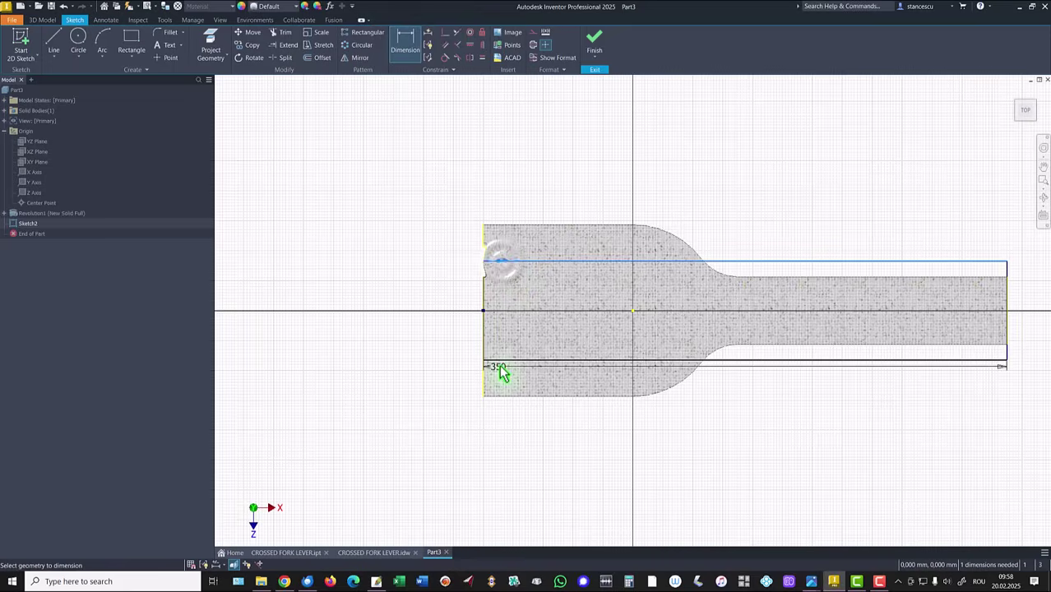
click(499, 360)
click(432, 337)
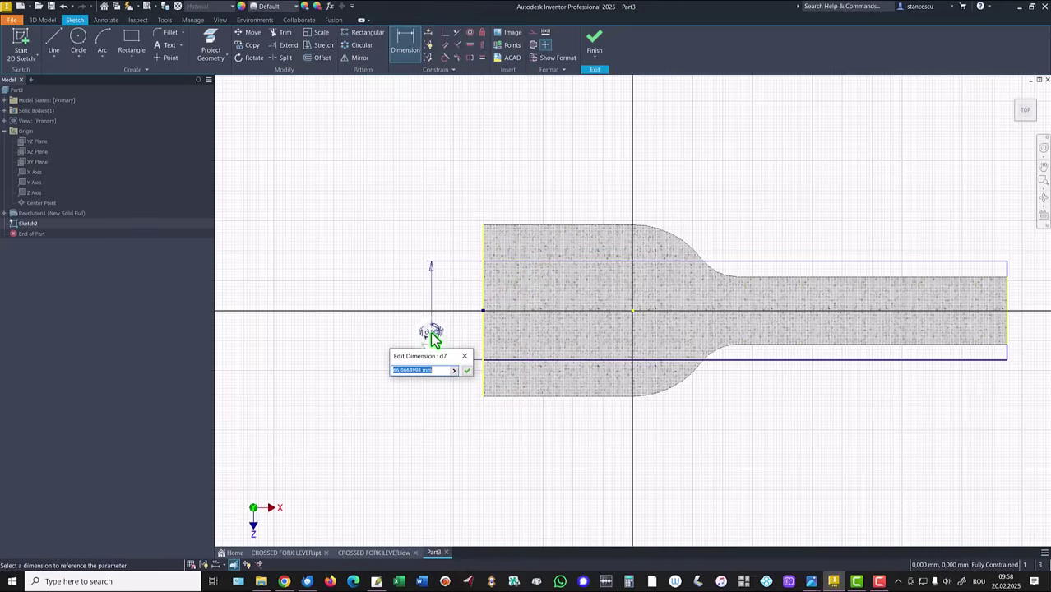
text(60)
key(Return)
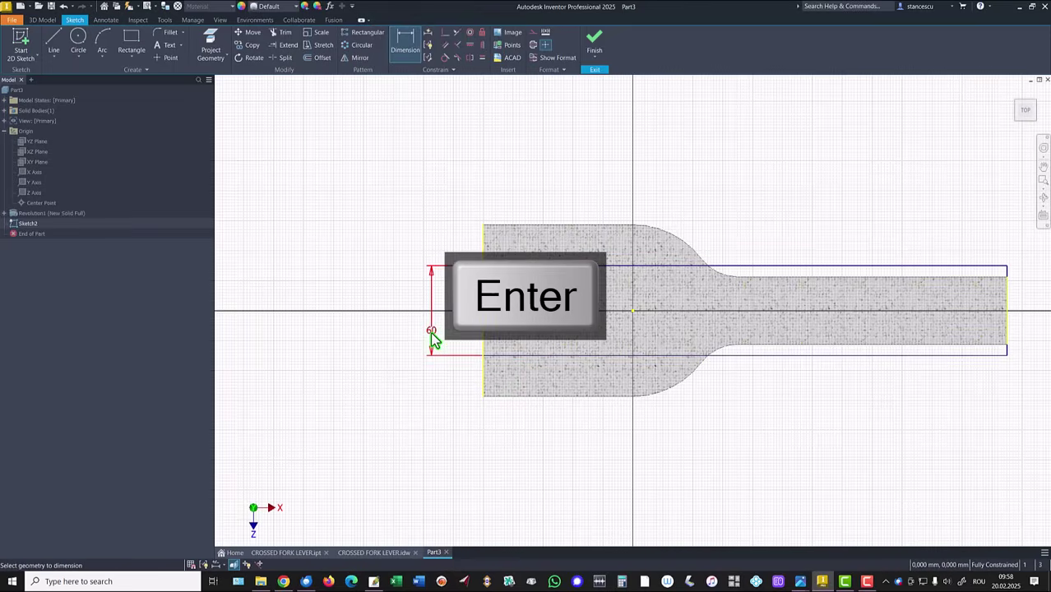
Extrude the rectangle symmetric, Through All, intersecting the solid to leave 60 mm-apart flats
click(594, 37)
click(55, 39)
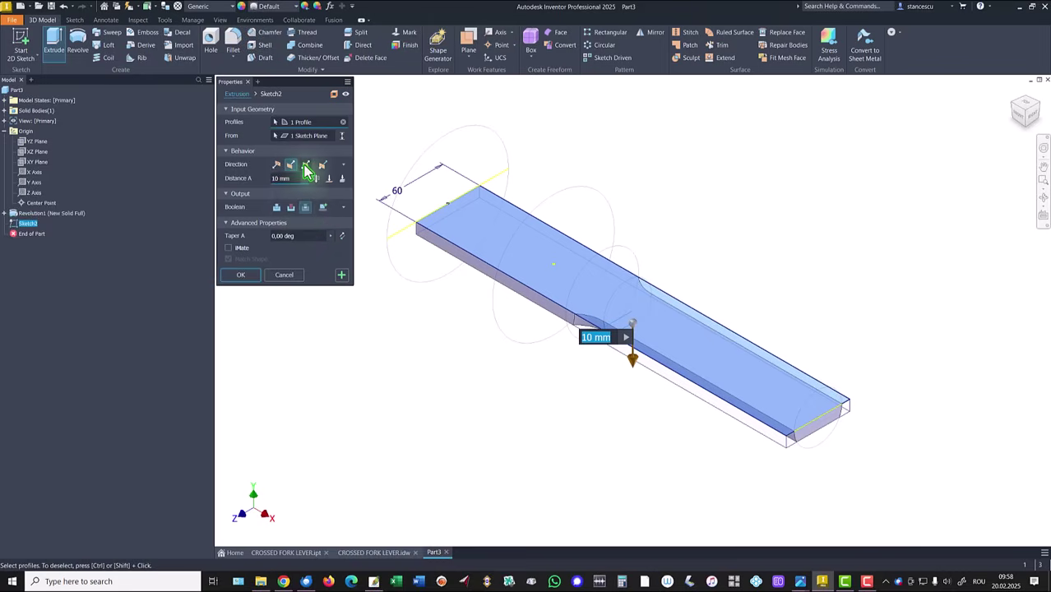
click(306, 166)
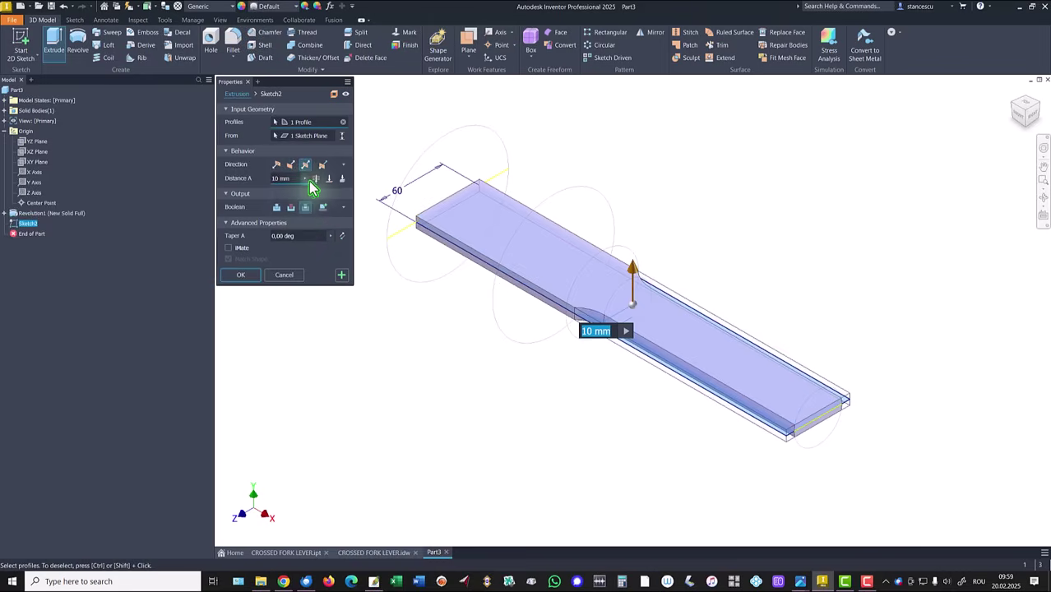
click(316, 178)
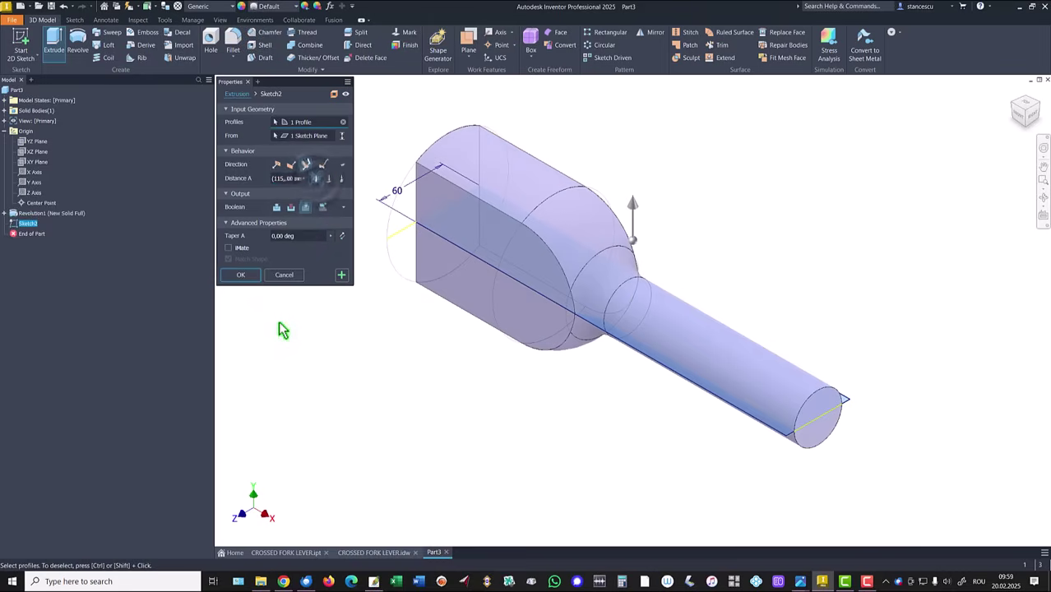
click(240, 275)
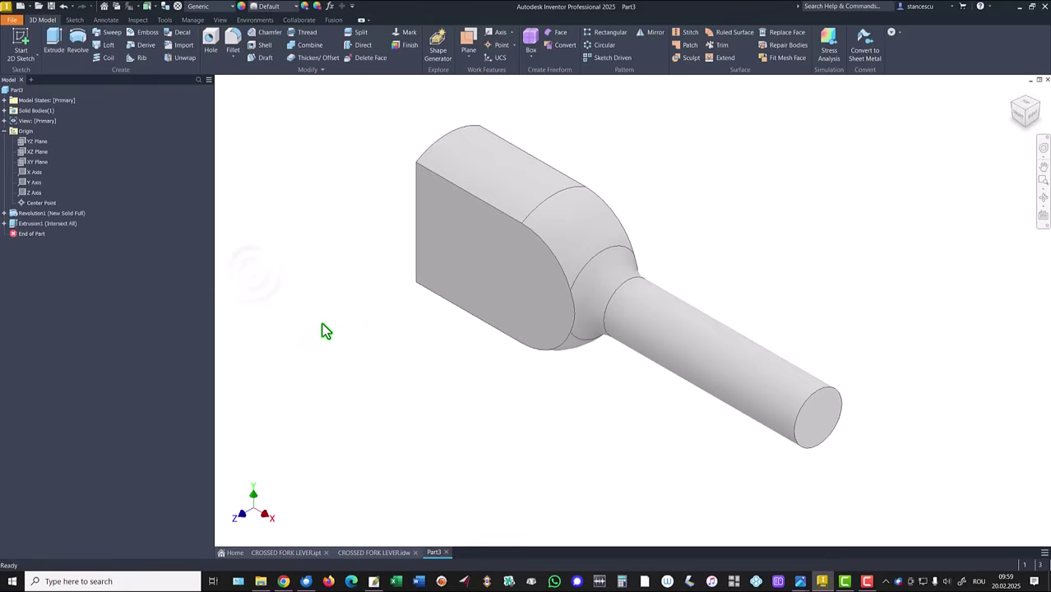
key(F6)
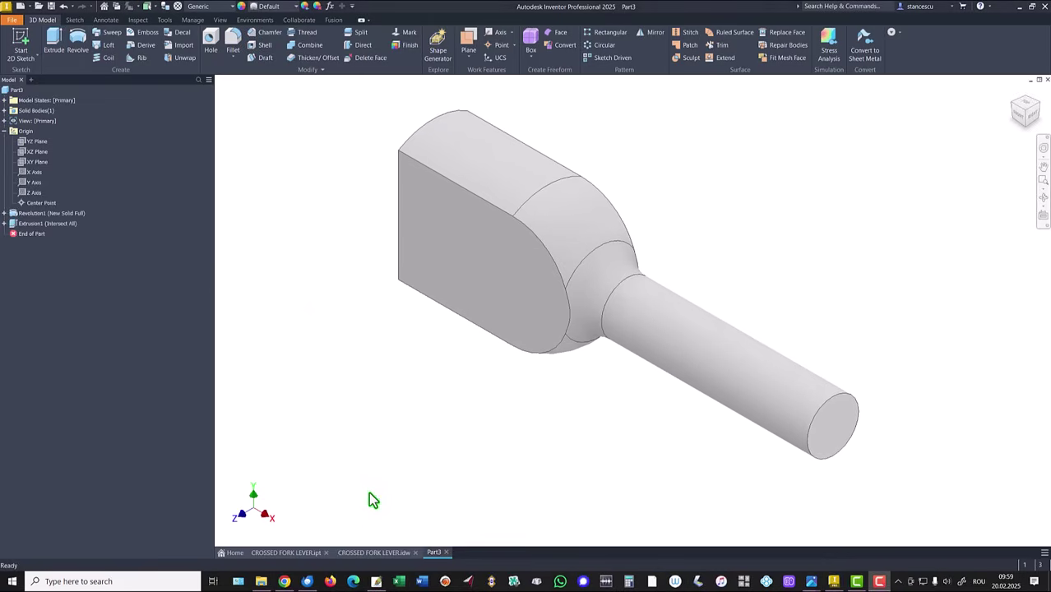
click(375, 554)
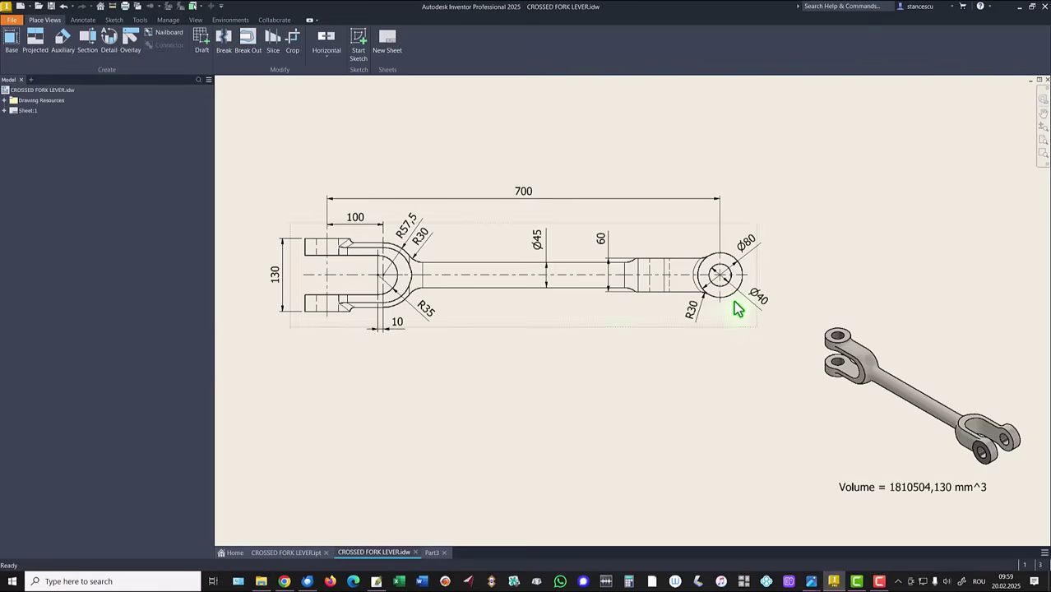
drag(747, 289, 746, 285)
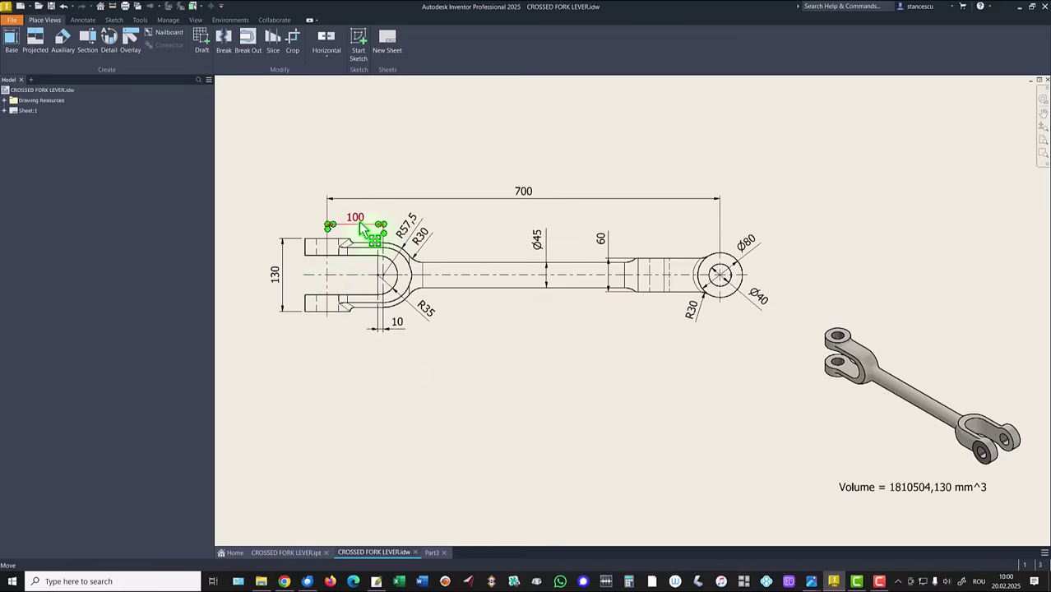
click(432, 554)
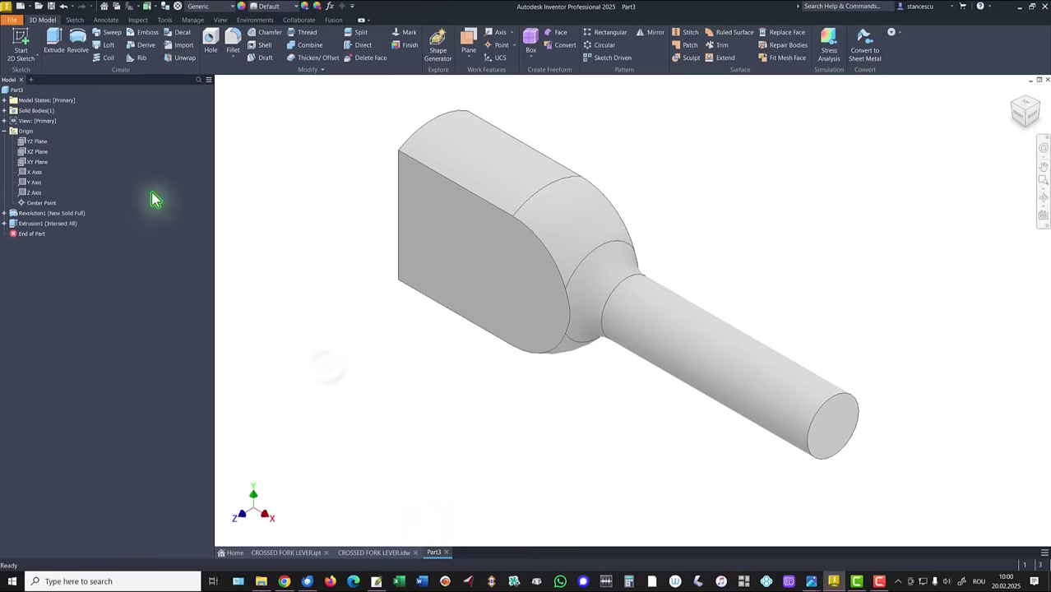
Start a sliced sketch on the XZ Plane and project the body's left end edge
click(32, 152)
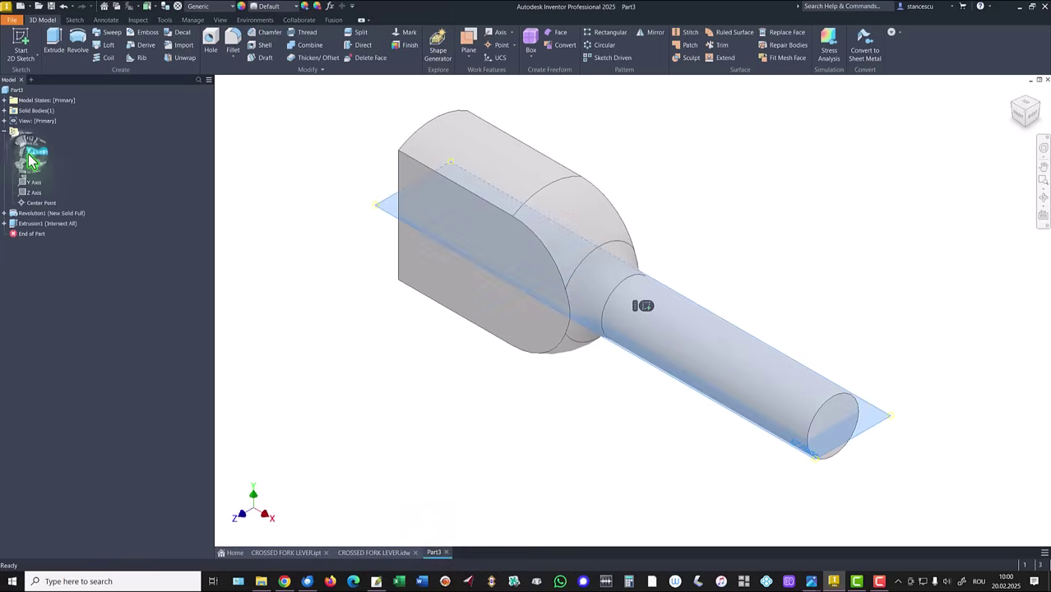
key(Page_Up)
click(586, 340)
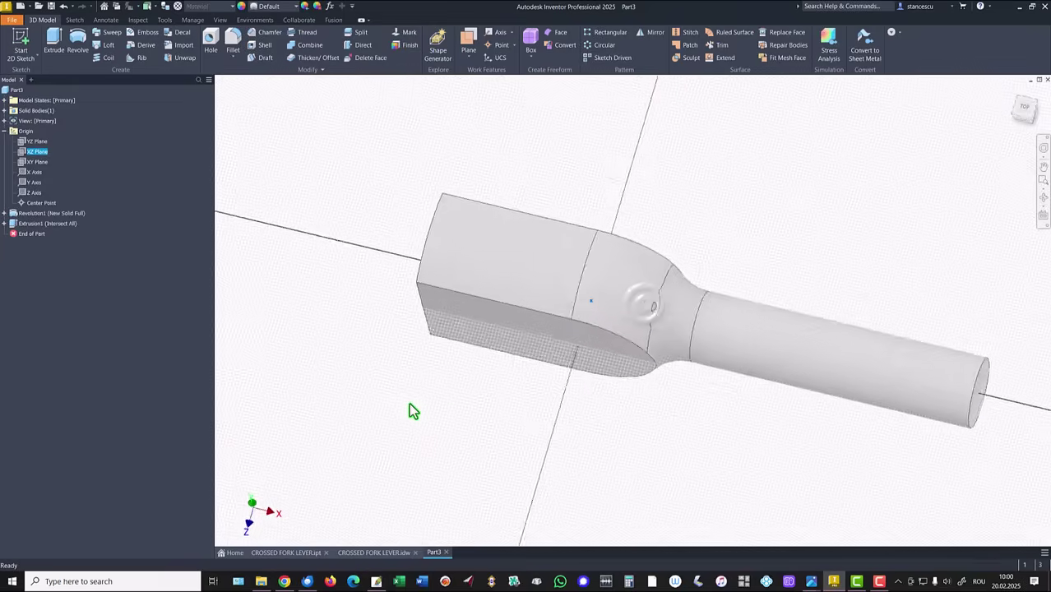
key(s)
key(F7)
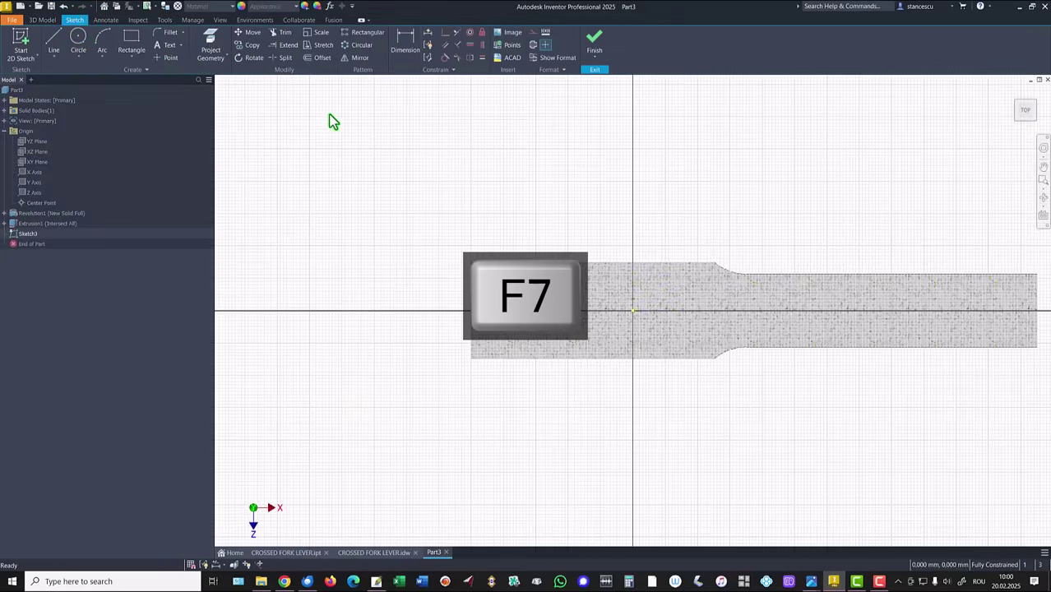
click(210, 43)
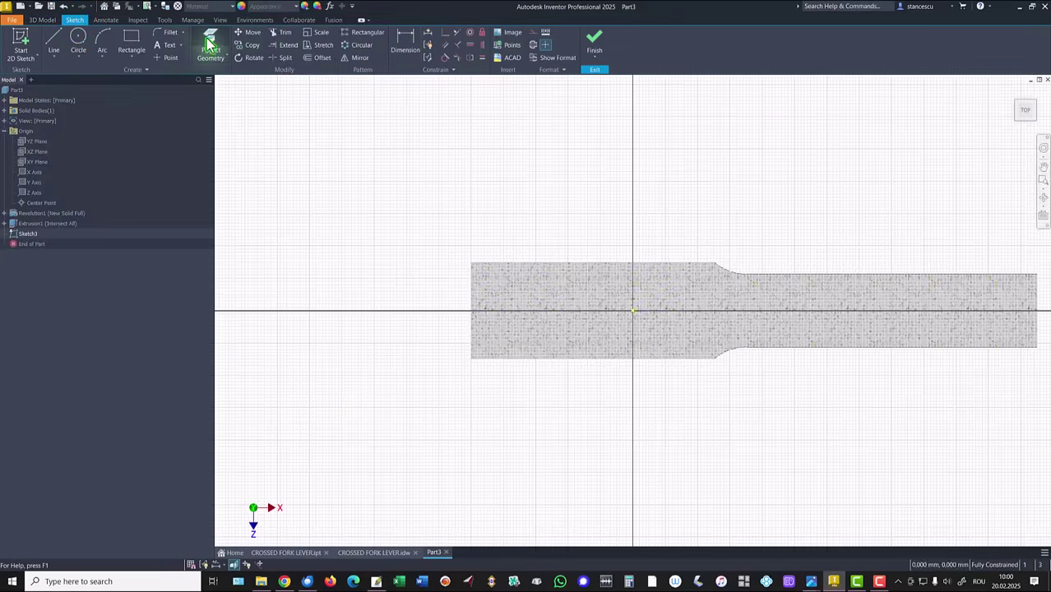
click(472, 296)
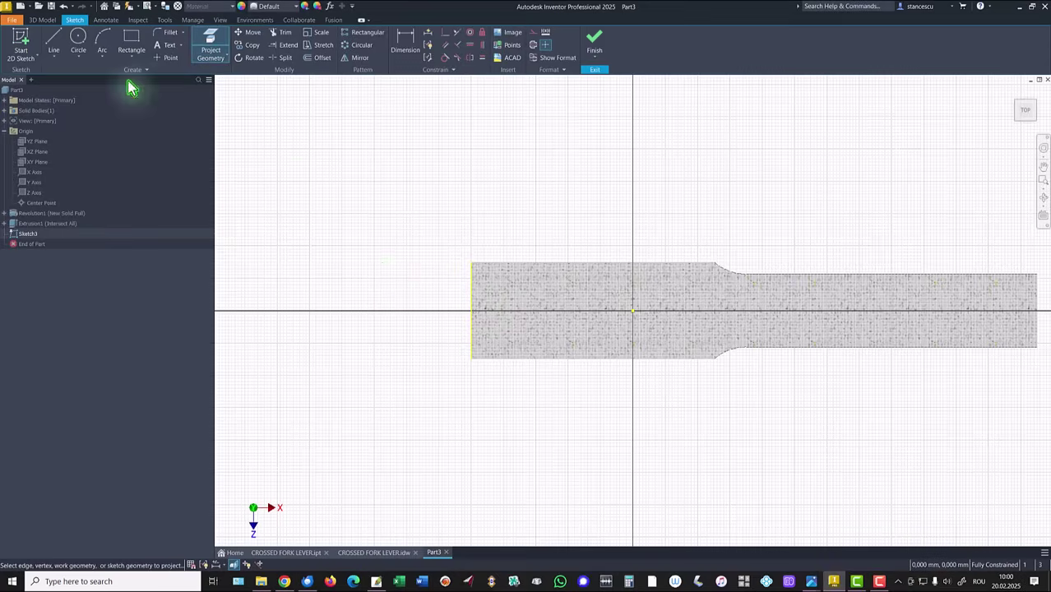
Draw a Ø80 circle centred on the projected left edge at the axis and finish the sketch
click(79, 41)
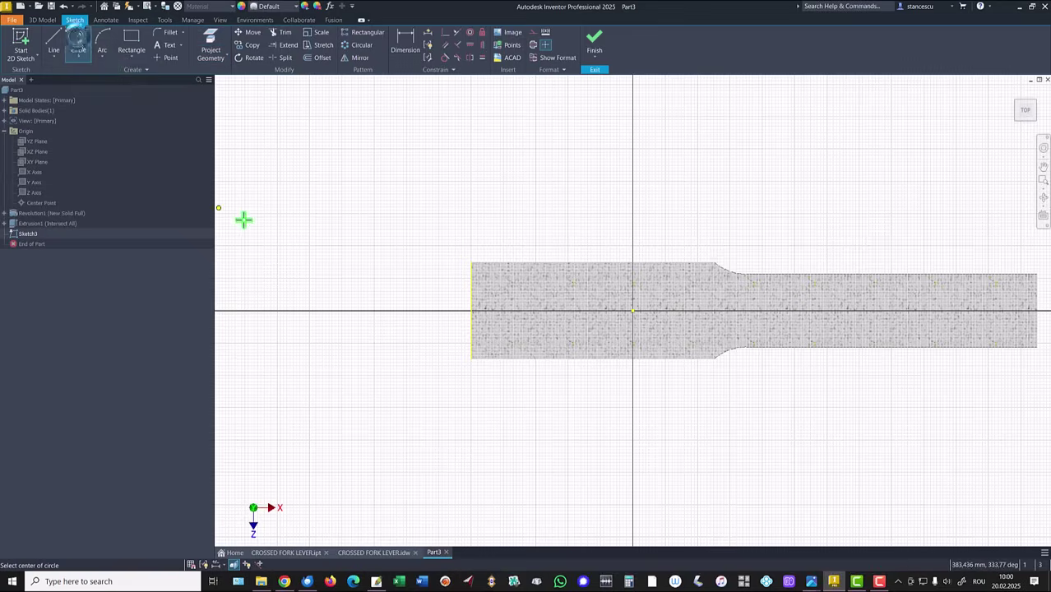
click(472, 310)
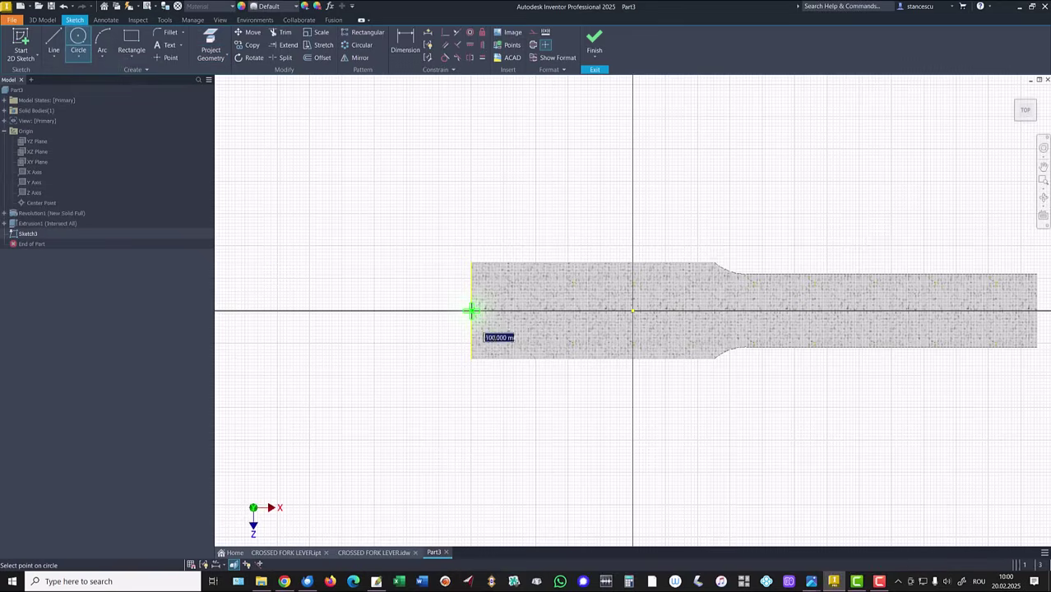
right_click(508, 223)
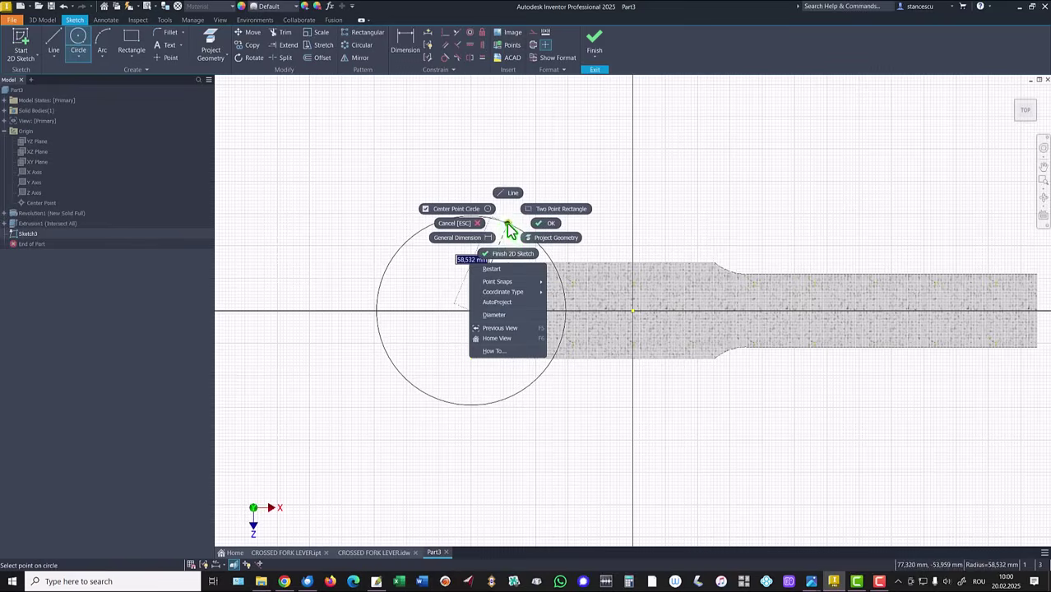
click(501, 321)
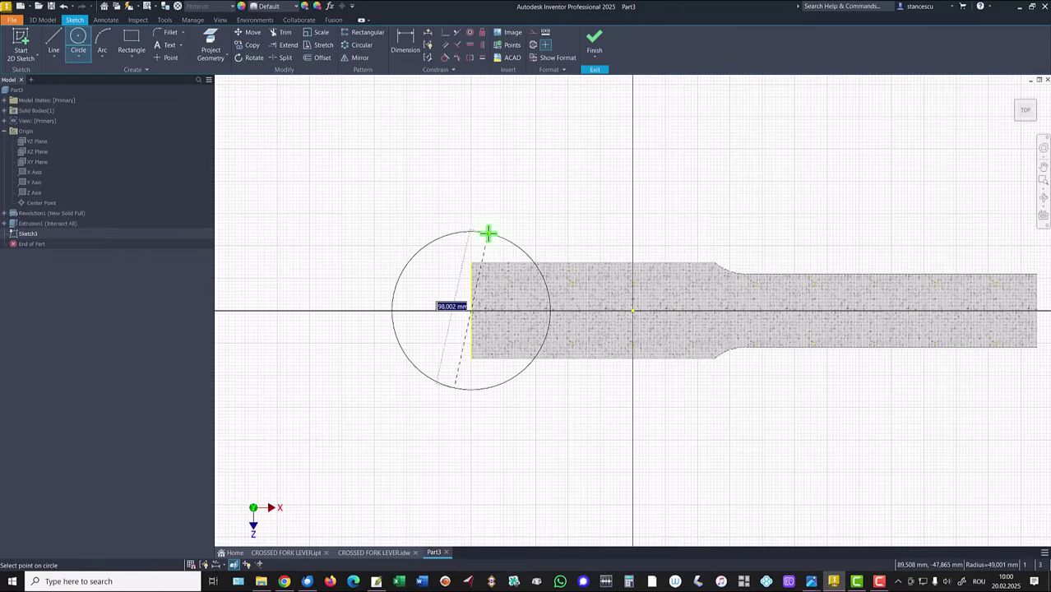
key(Return)
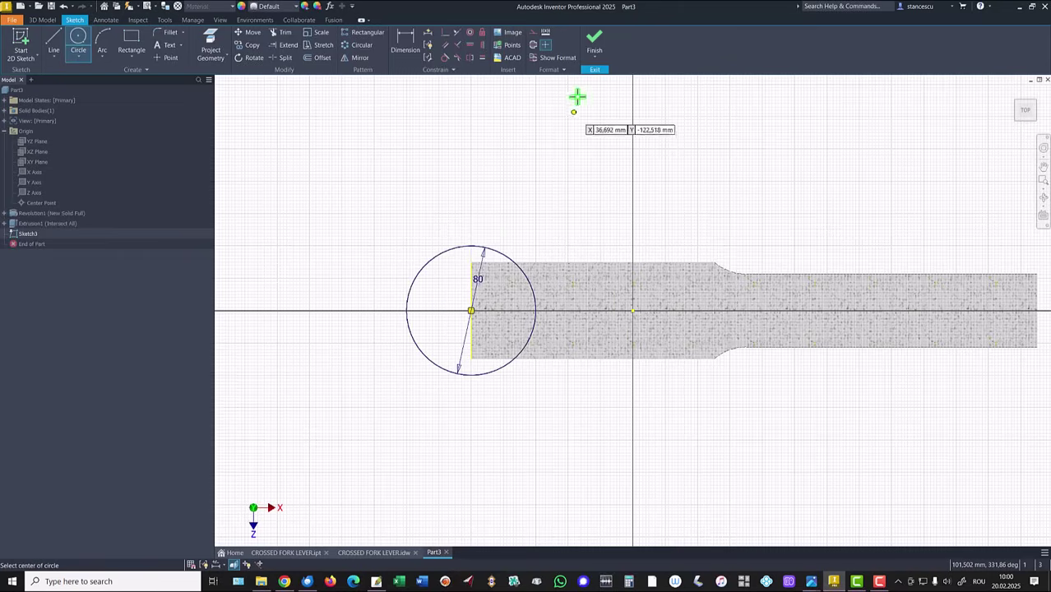
click(596, 41)
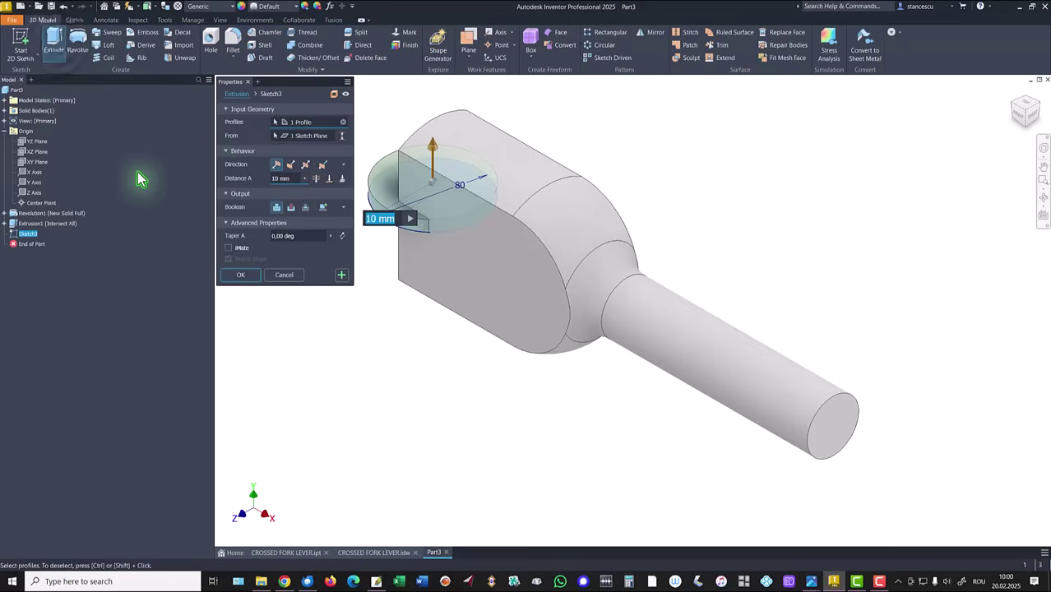
Check the boss dimensions on the fork lever drawing, then return to the part
click(354, 553)
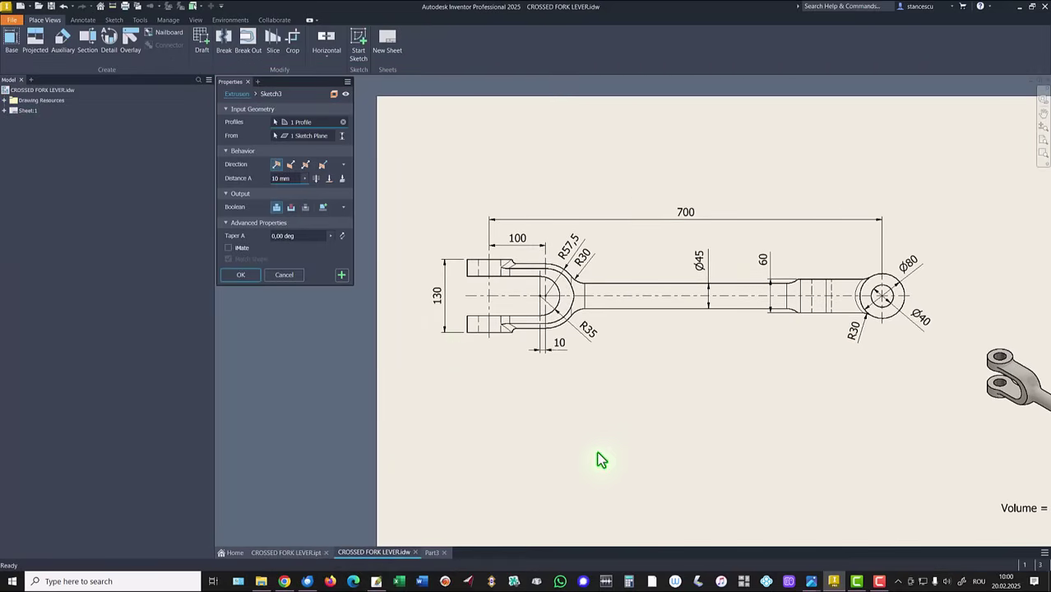
key(F6)
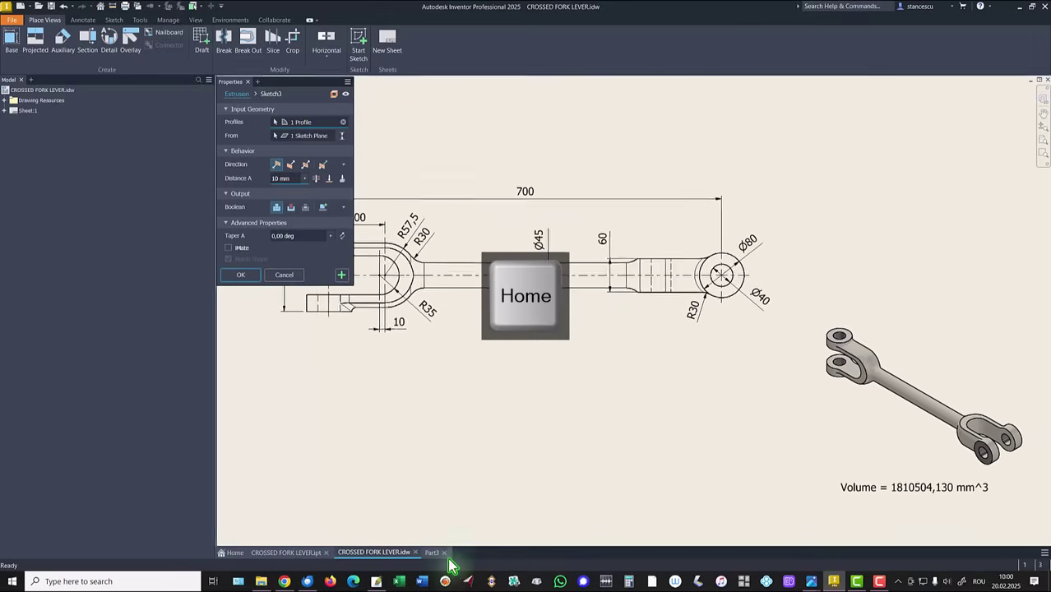
click(432, 553)
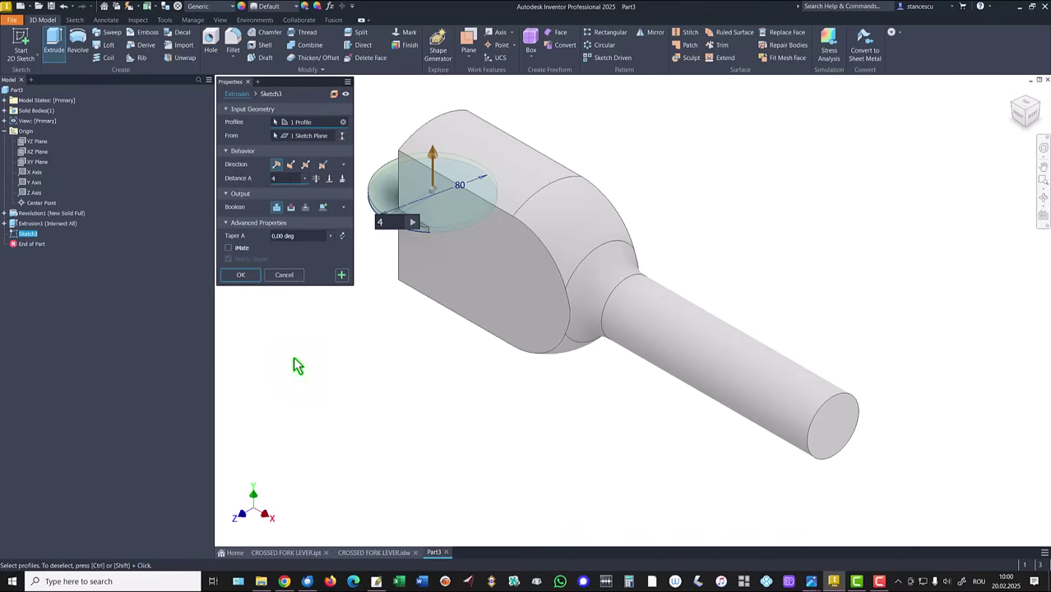
Extrude the 80 mm circle 130 mm symmetrically into a joined boss
key(BackSpace)
text(130)
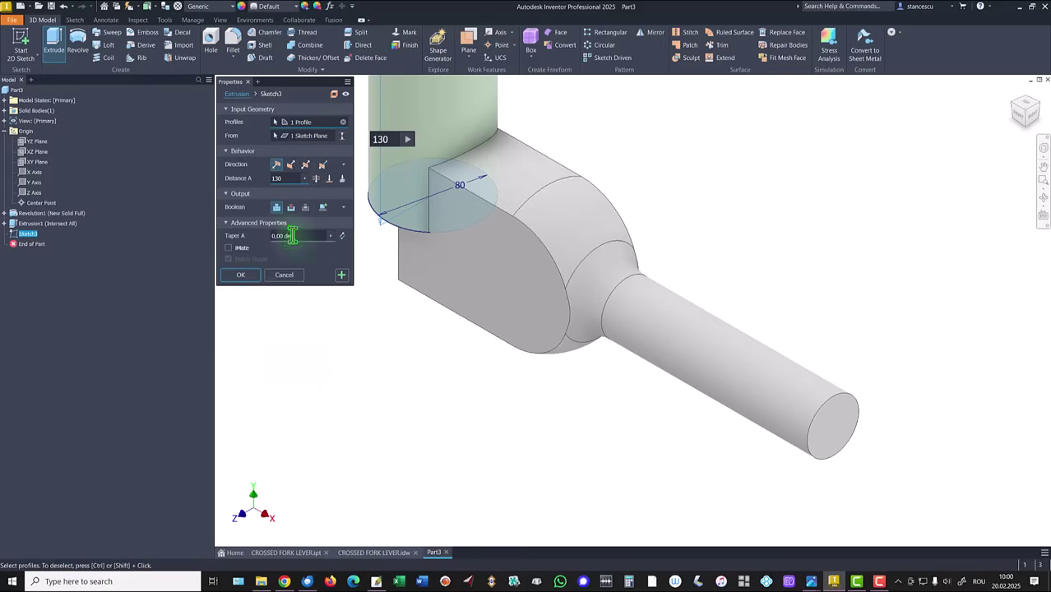
click(307, 166)
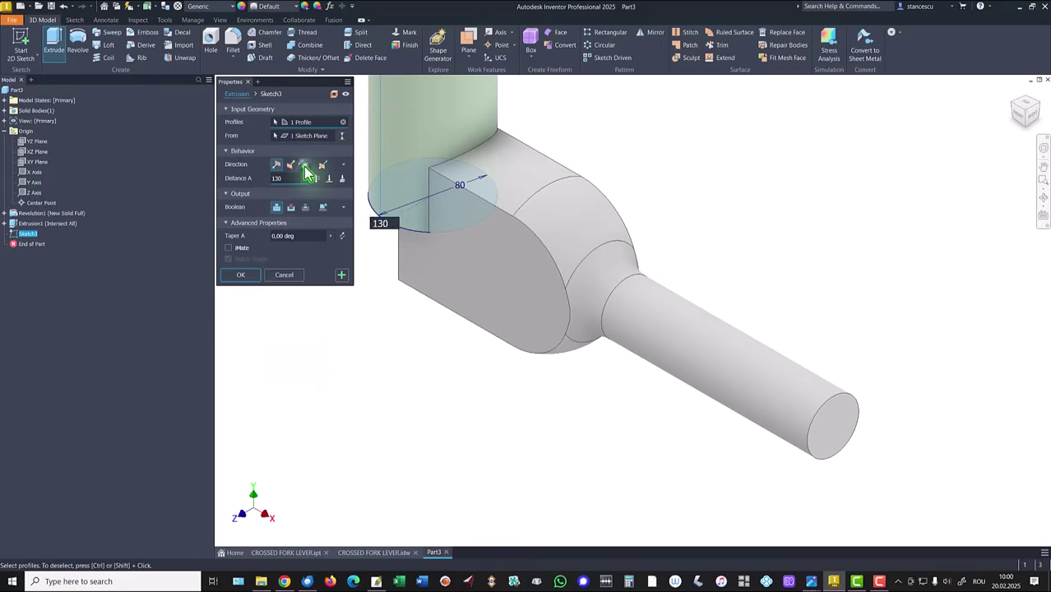
click(240, 276)
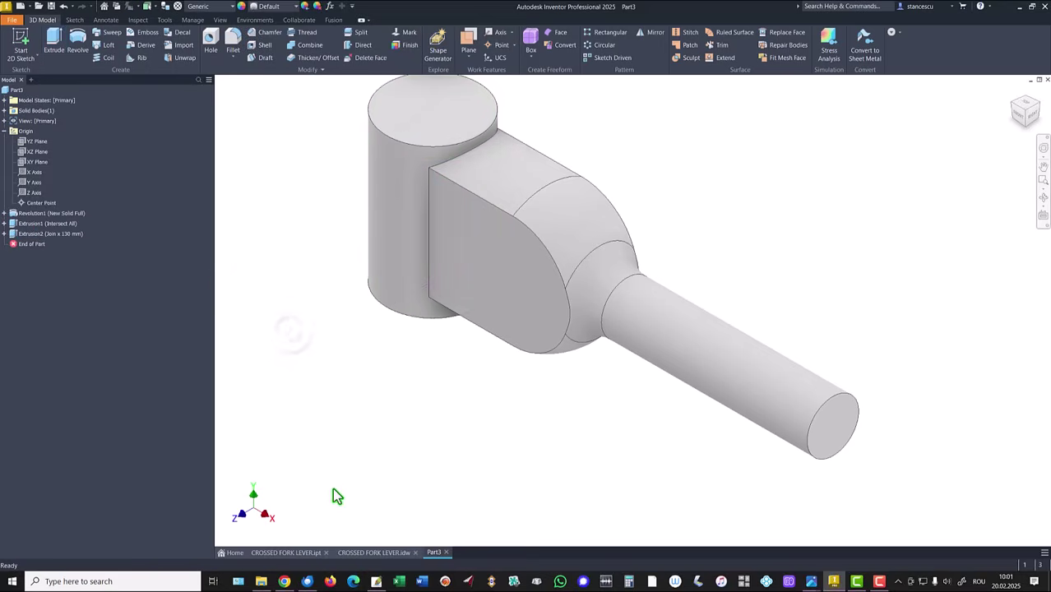
click(375, 552)
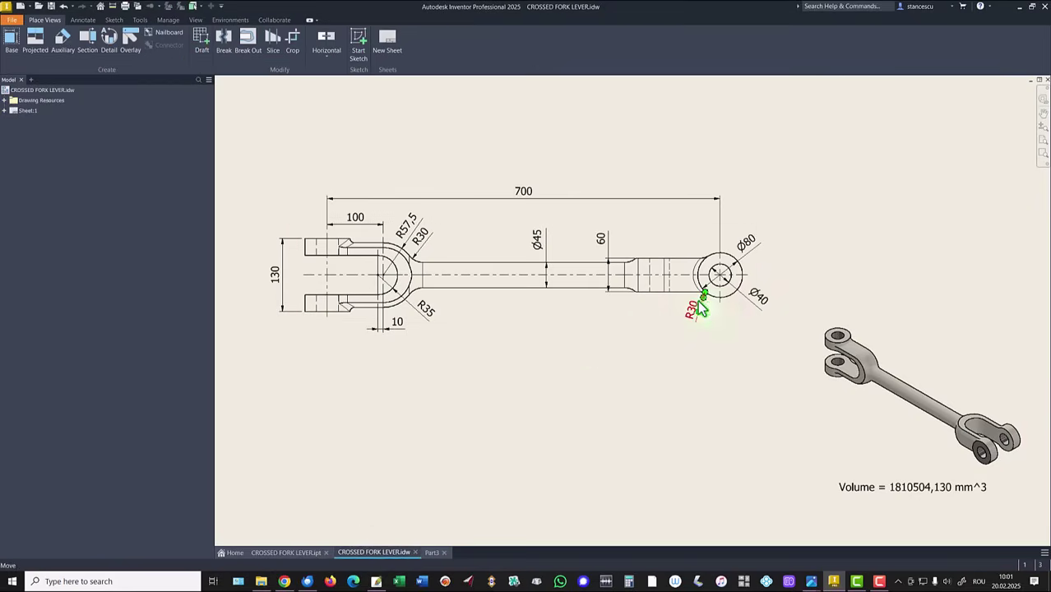
Fillet the two vertical block-to-boss edges at 30 mm
click(433, 552)
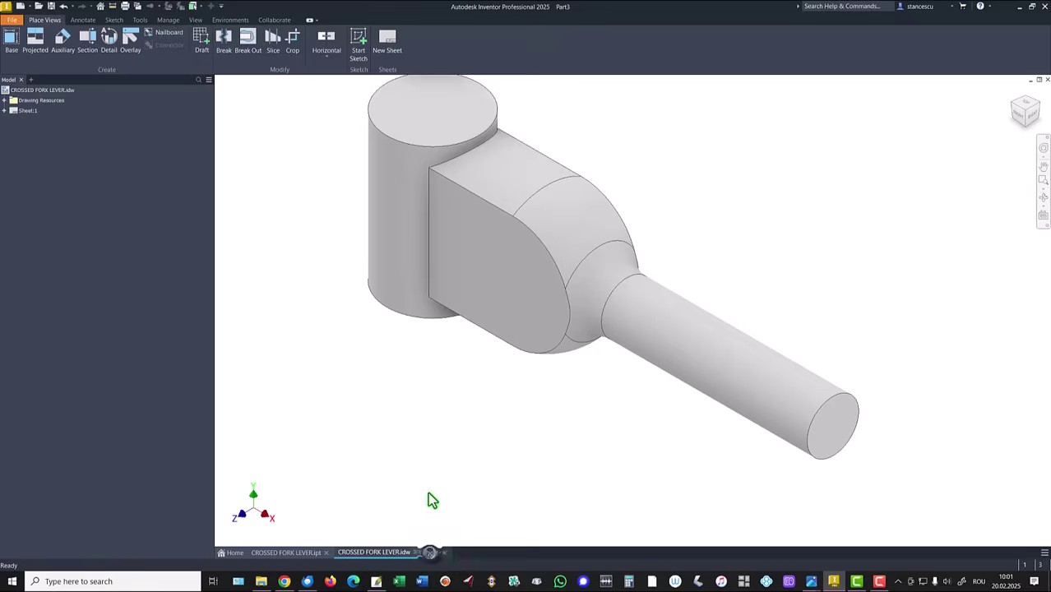
click(428, 235)
key(f)
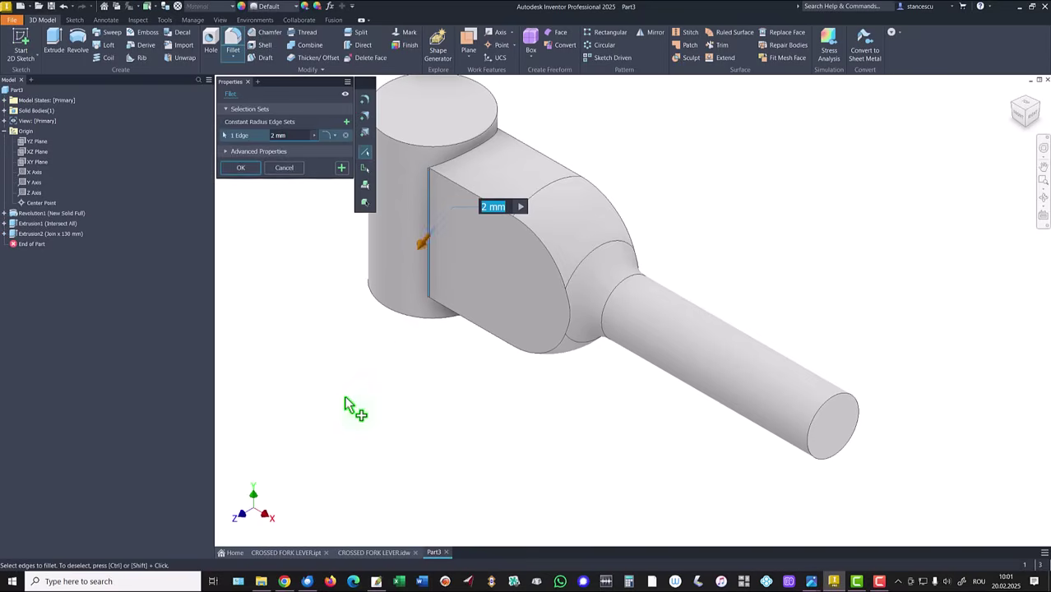
shift+middle_drag(346, 405, 768, 323)
click(769, 321)
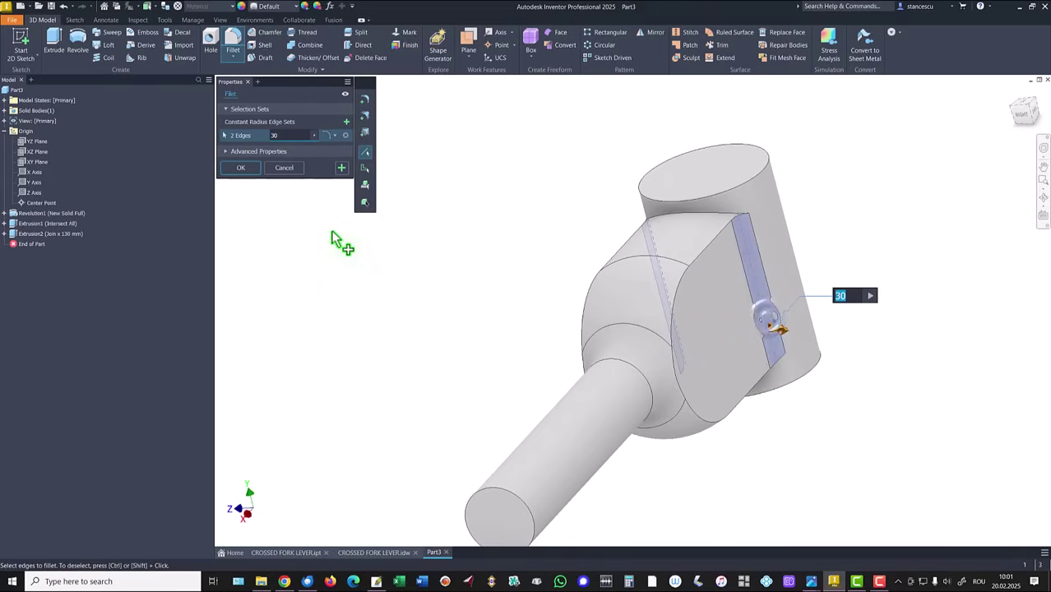
click(243, 174)
key(F6)
click(374, 553)
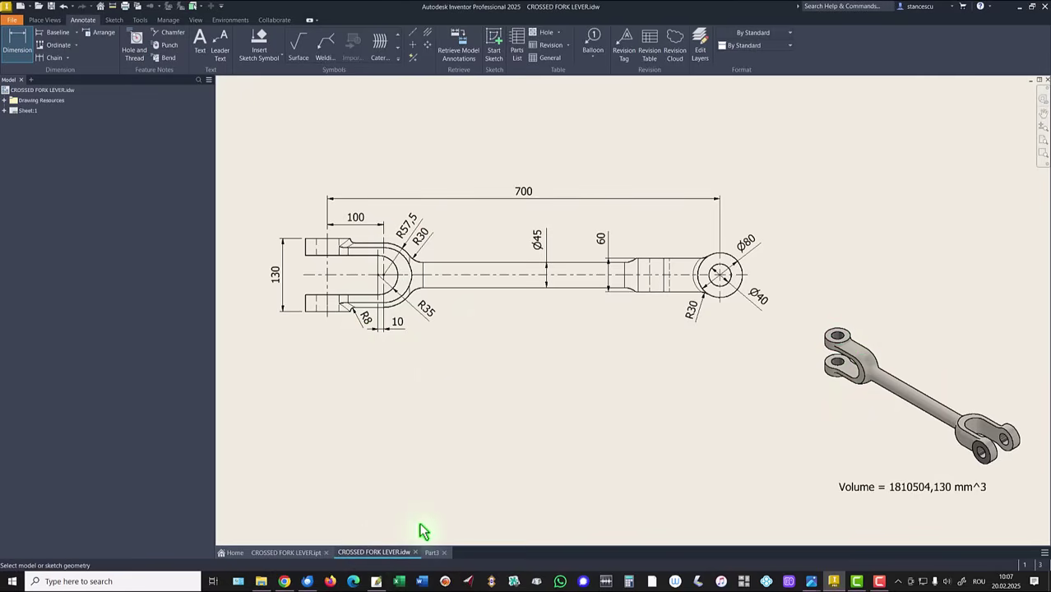
Fillet the six top and bottom block-to-boss junction edges at 8 mm
click(434, 552)
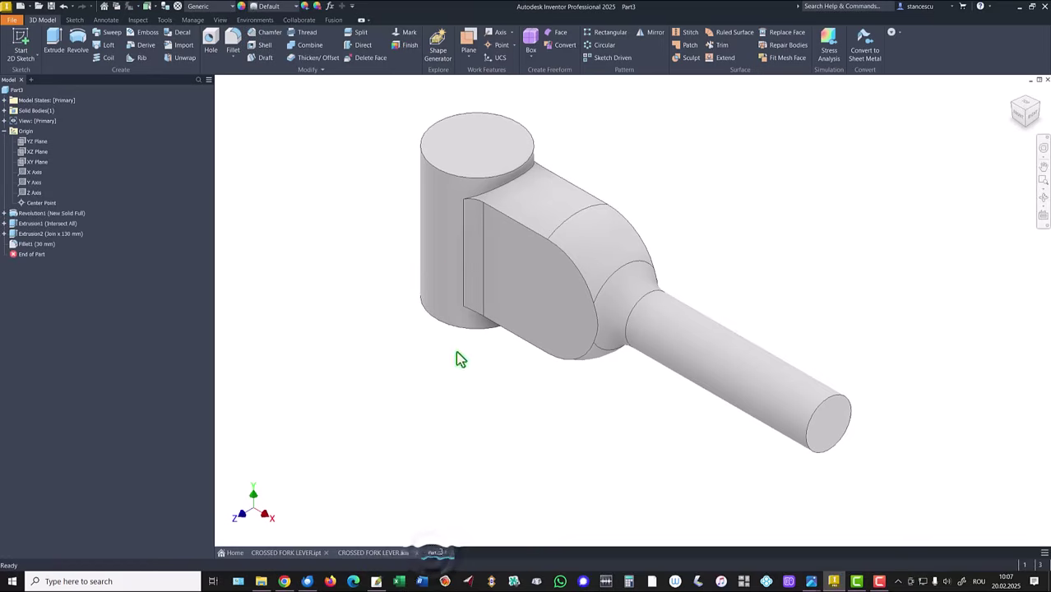
click(510, 183)
click(528, 179)
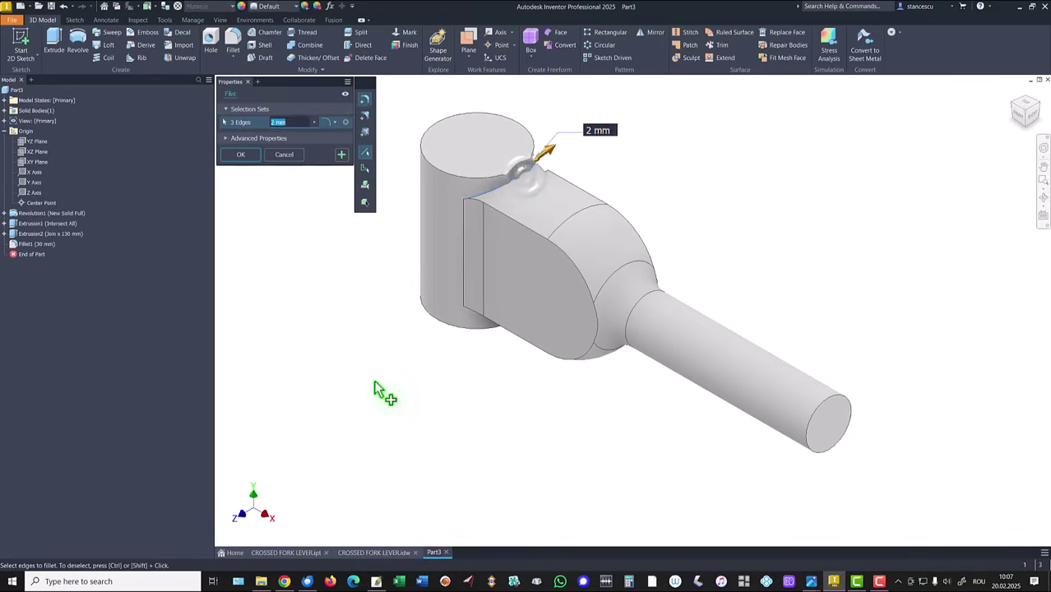
text(8)
shift+middle_drag(403, 488, 517, 423)
click(515, 424)
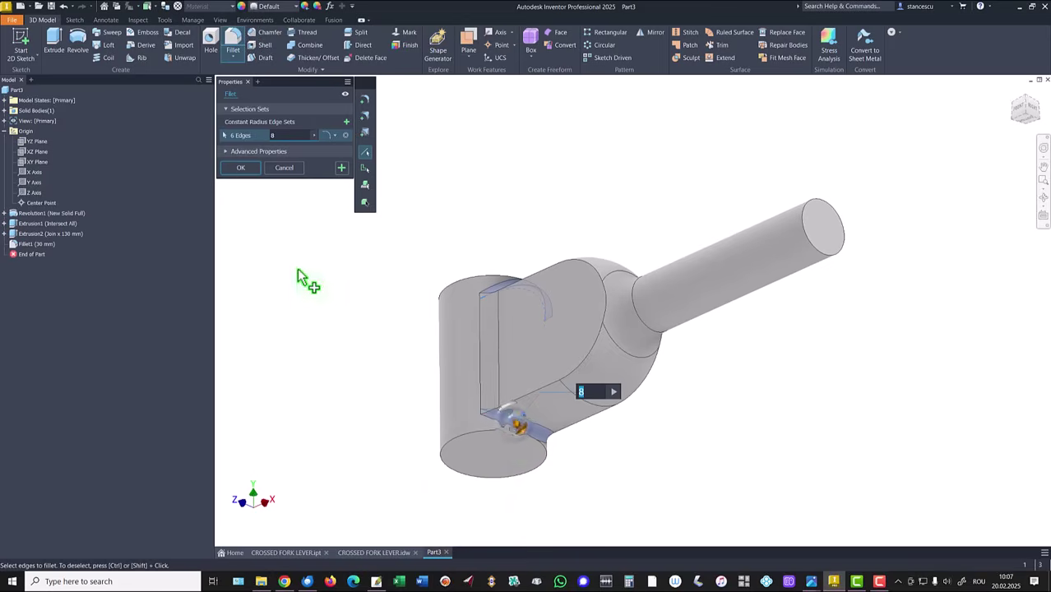
click(243, 170)
key(F6)
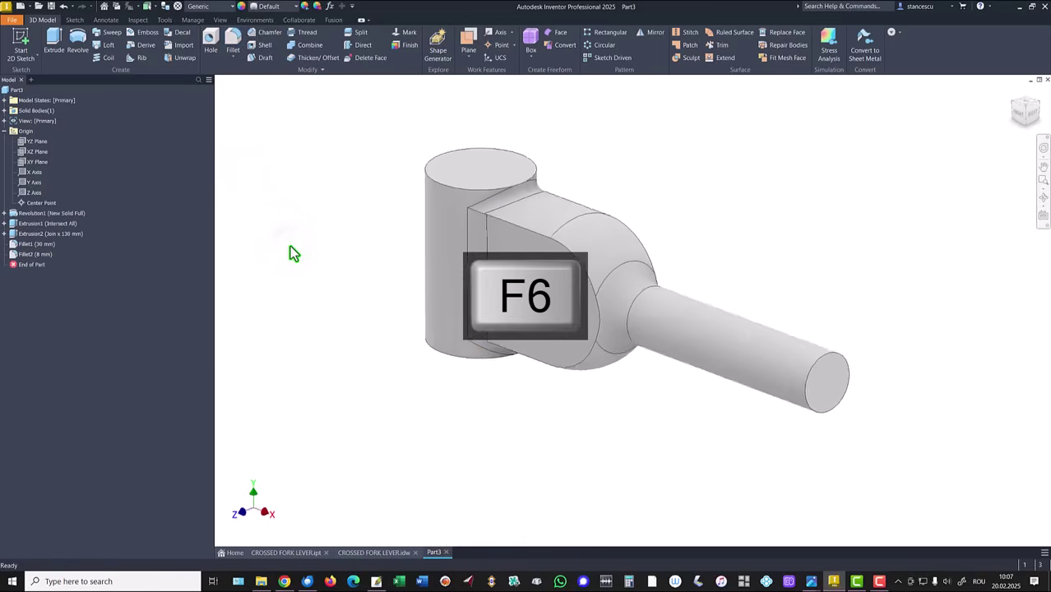
click(373, 552)
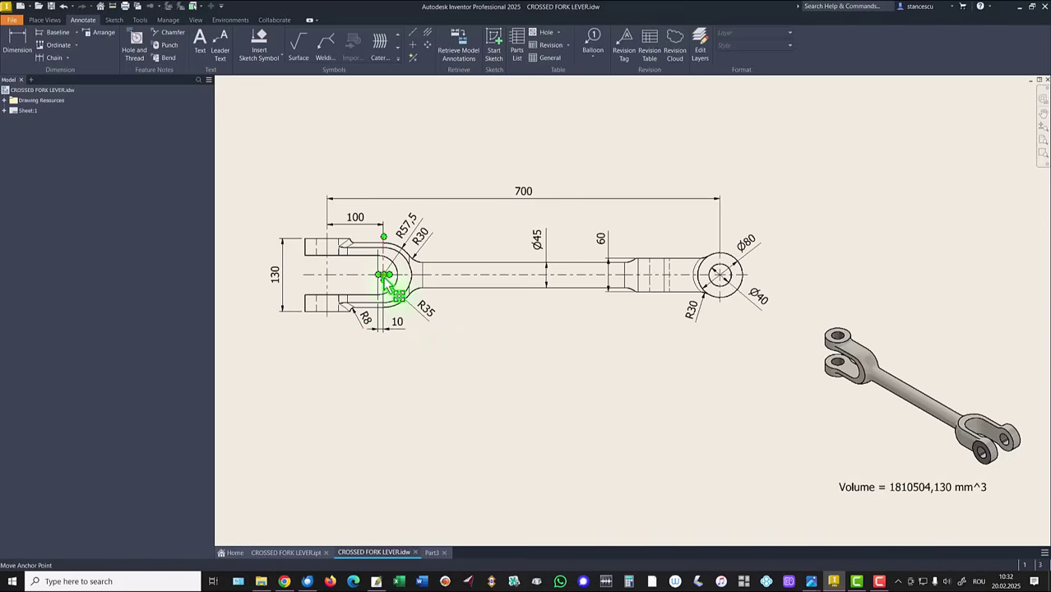
Start a sketch on the XY plane, project the part's left edge, and slice the view
click(391, 409)
click(432, 553)
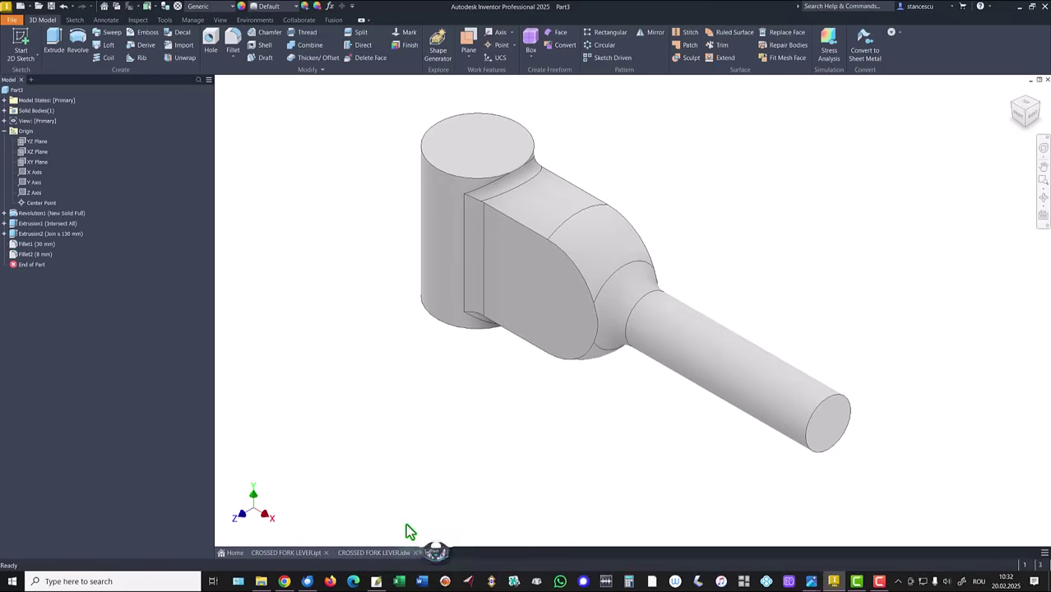
click(33, 164)
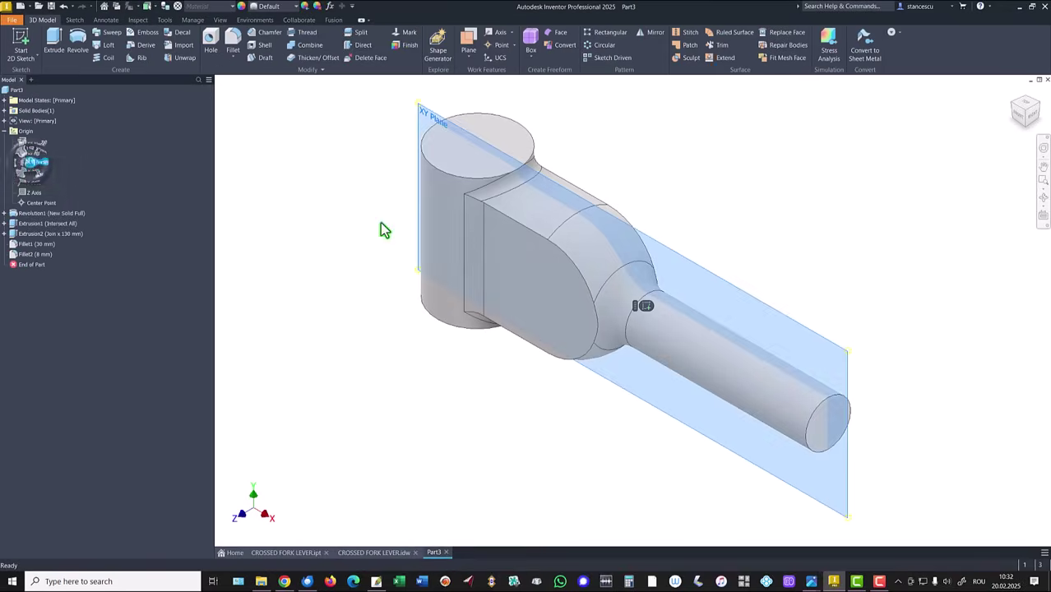
click(642, 307)
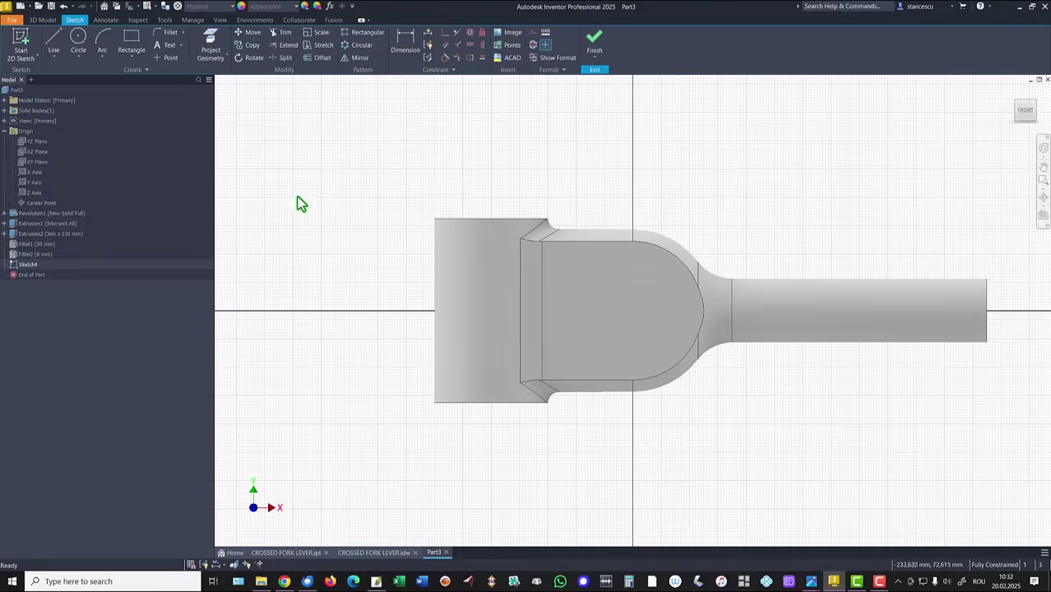
click(210, 41)
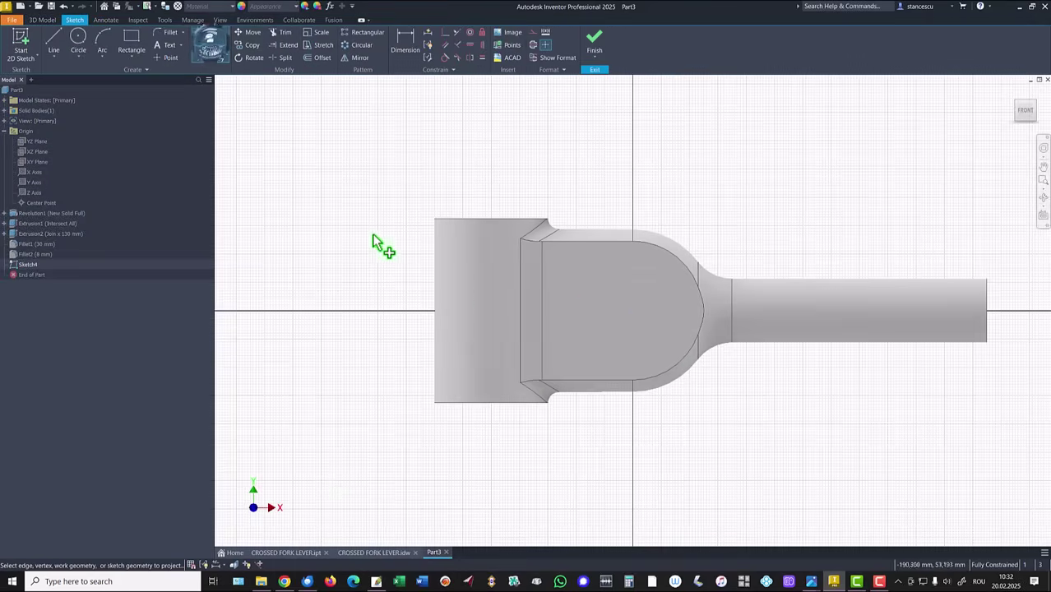
click(435, 284)
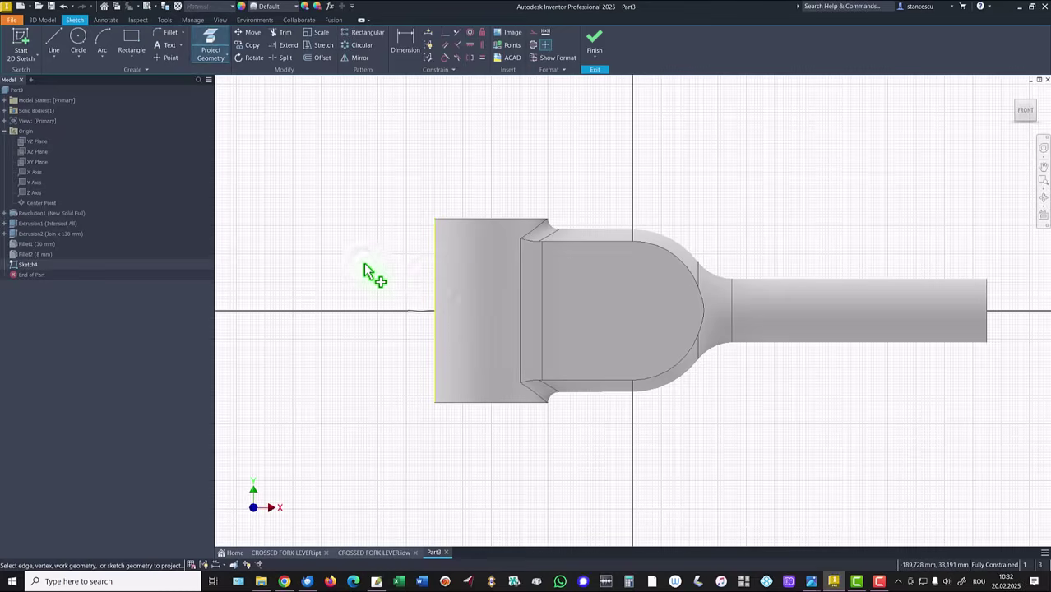
key(F7)
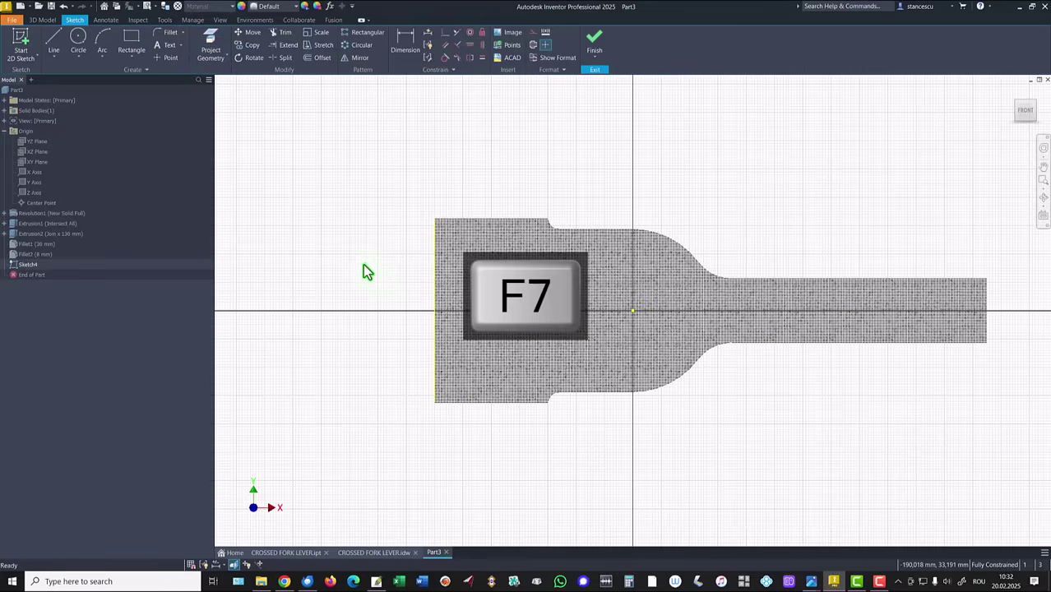
Draw the U-shaped slot: a line, a tangent semicircular end arc, and a closing line
click(54, 40)
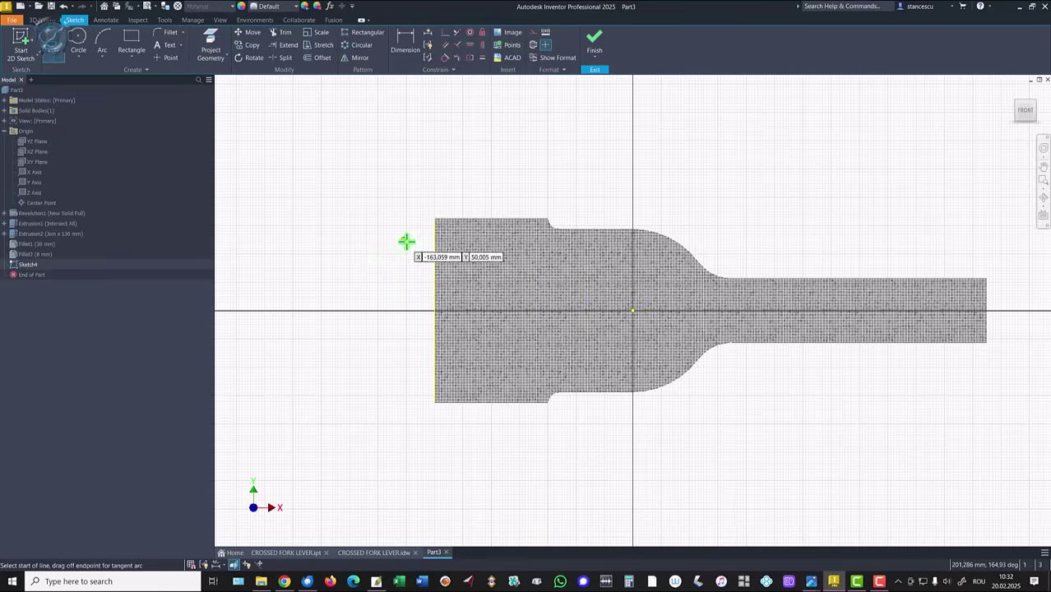
click(436, 262)
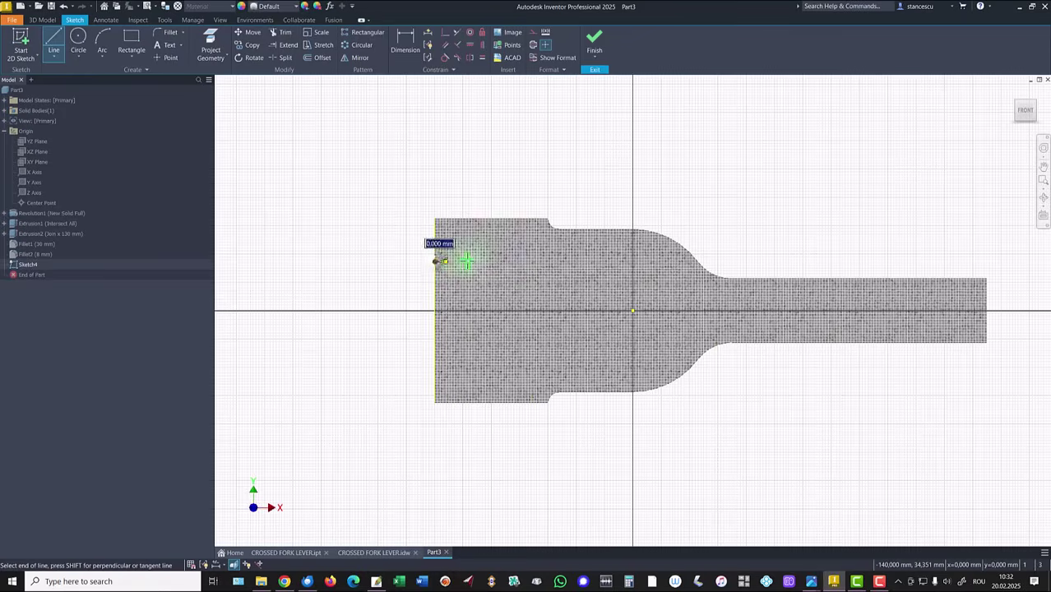
click(613, 262)
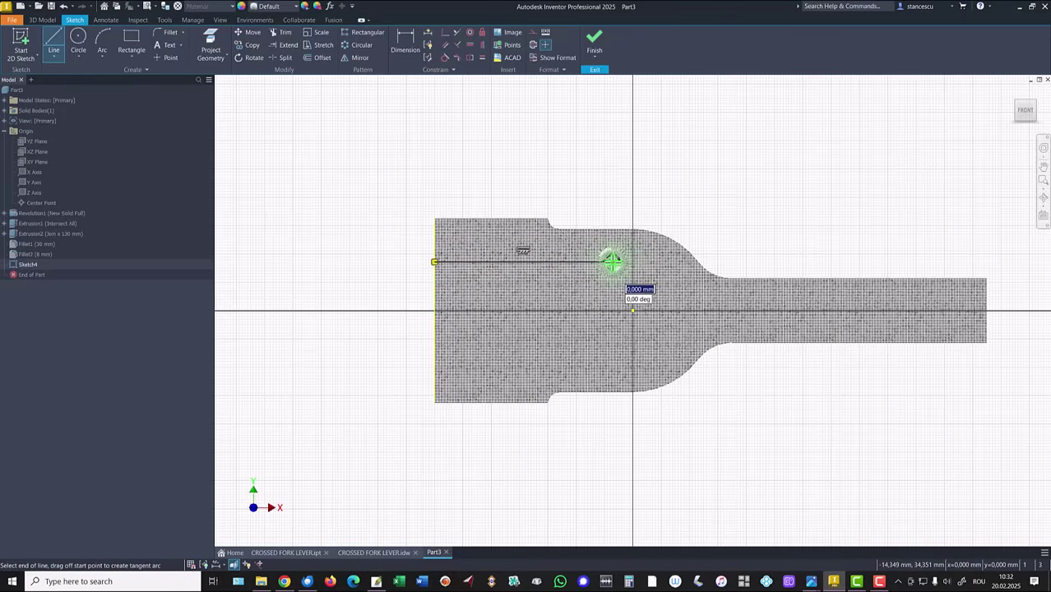
drag(613, 261, 622, 344)
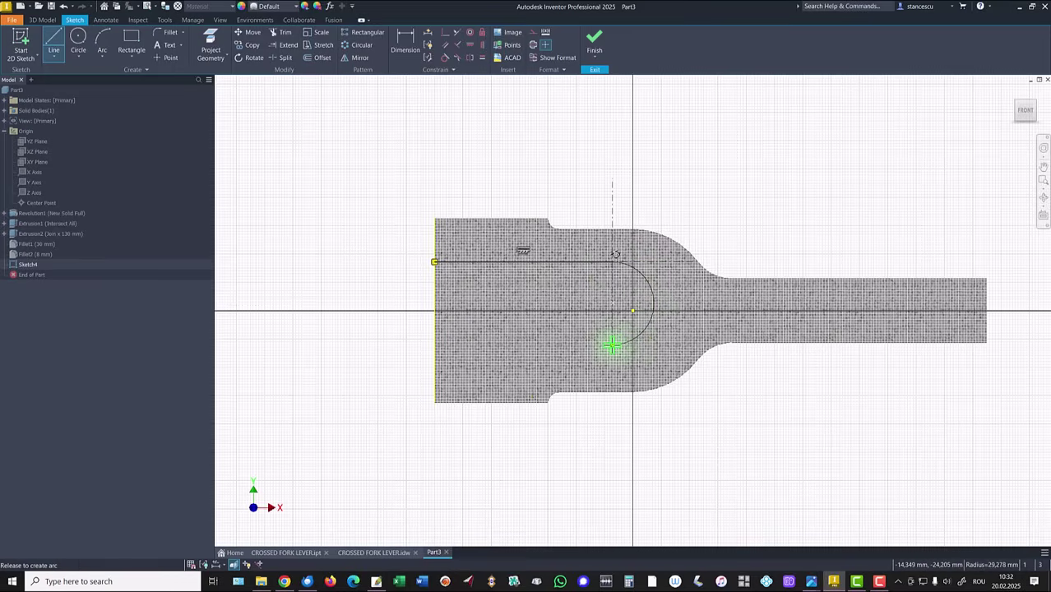
drag(612, 345, 614, 342)
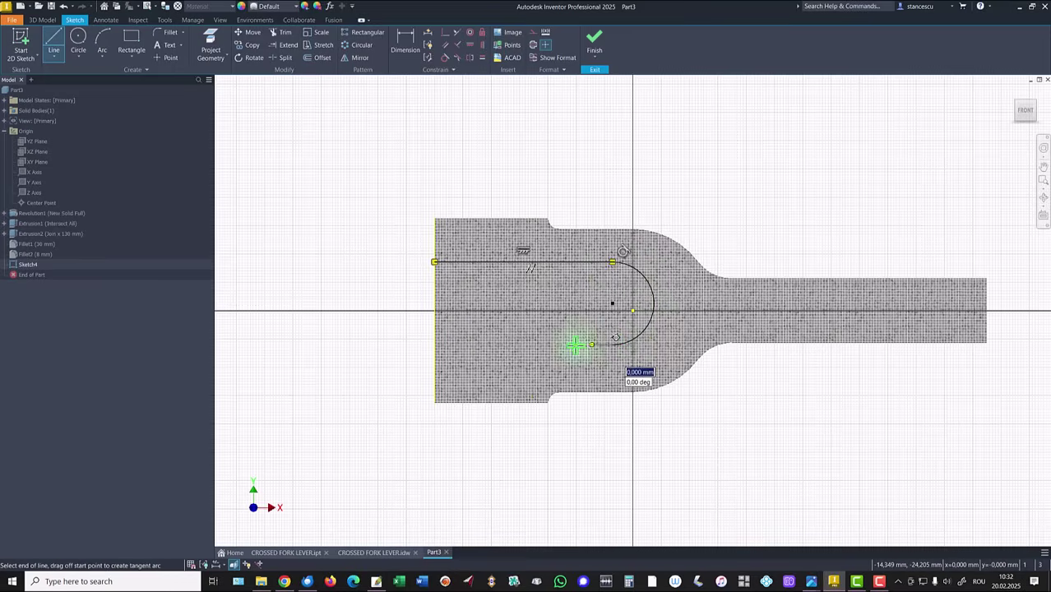
double_click(434, 345)
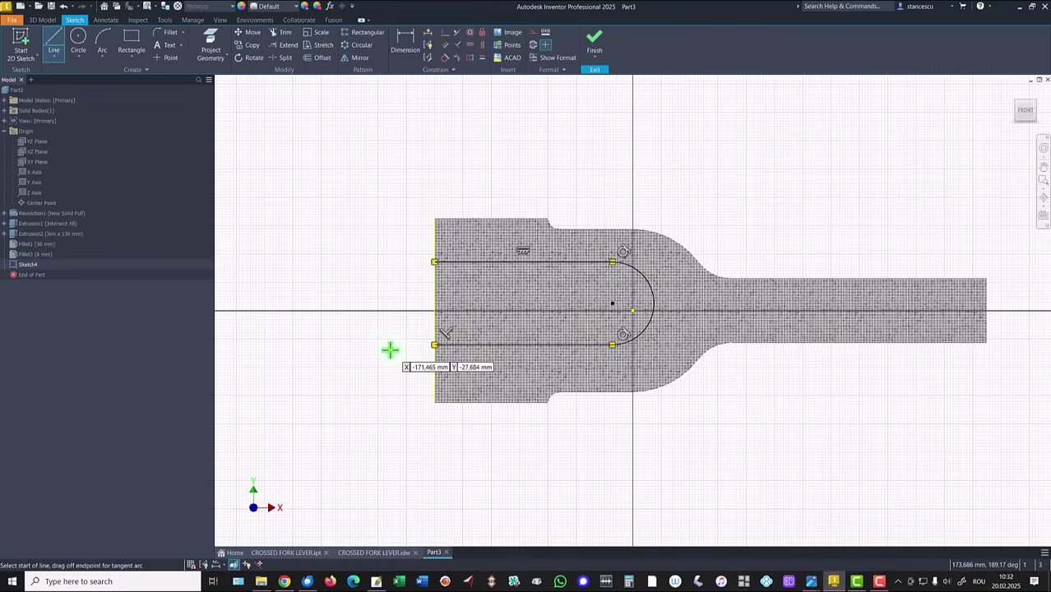
Level the arc centre horizontally with the part centre and dimension the 10 mm offset
click(470, 45)
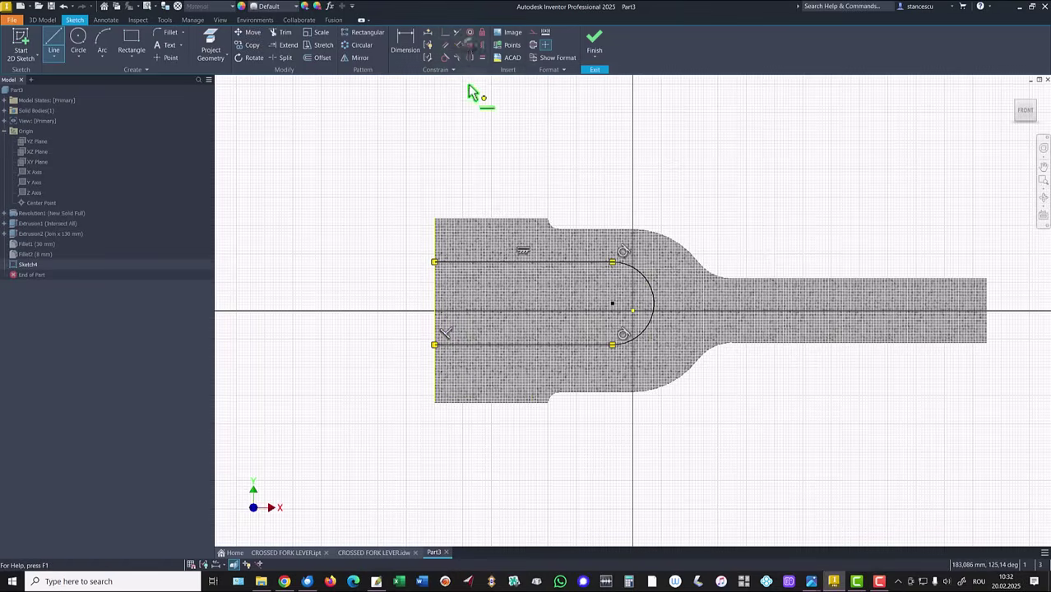
click(612, 305)
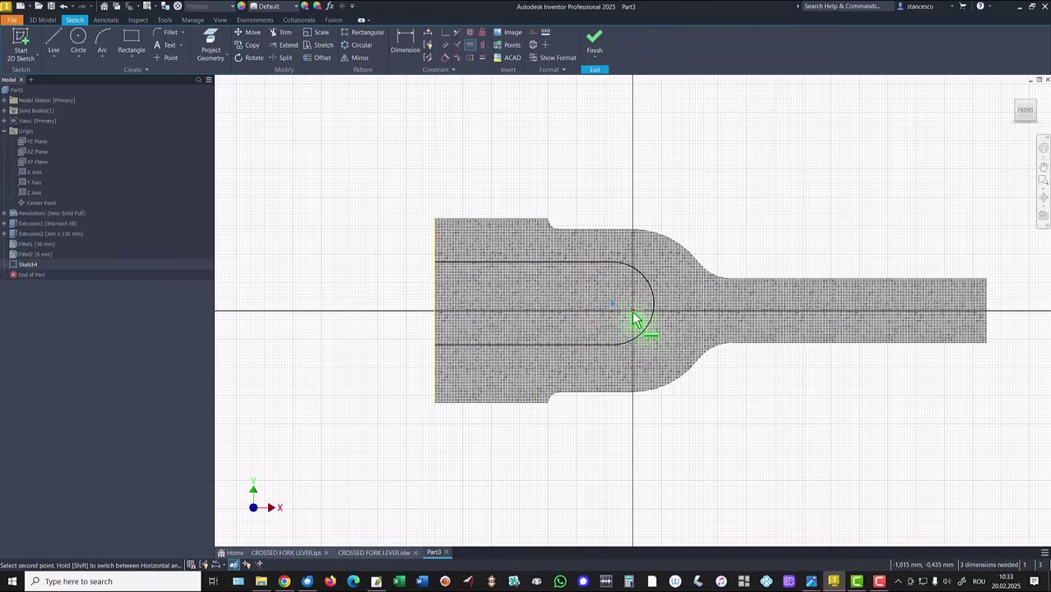
click(633, 312)
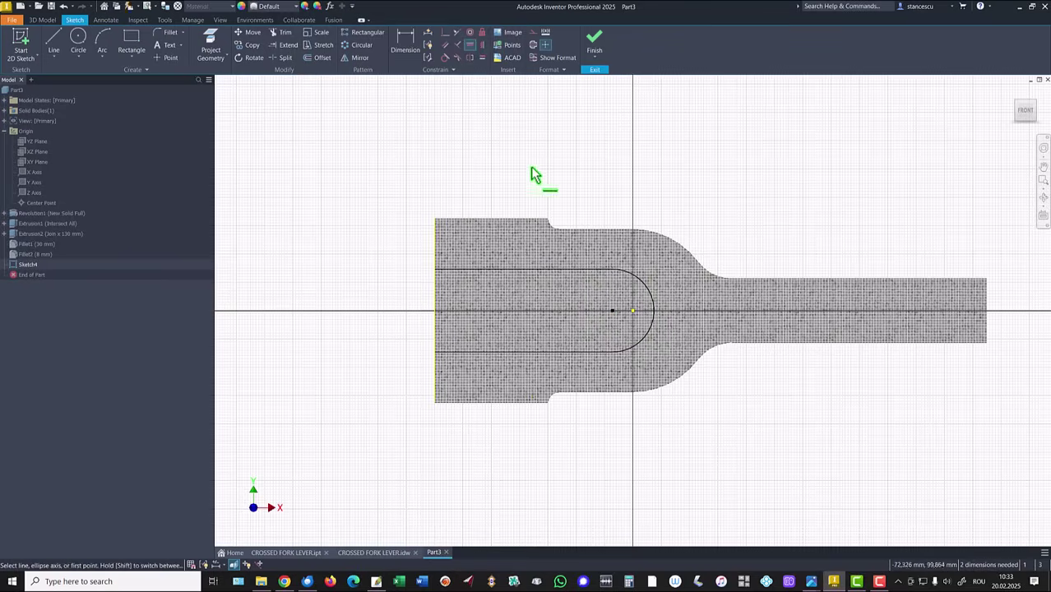
click(405, 41)
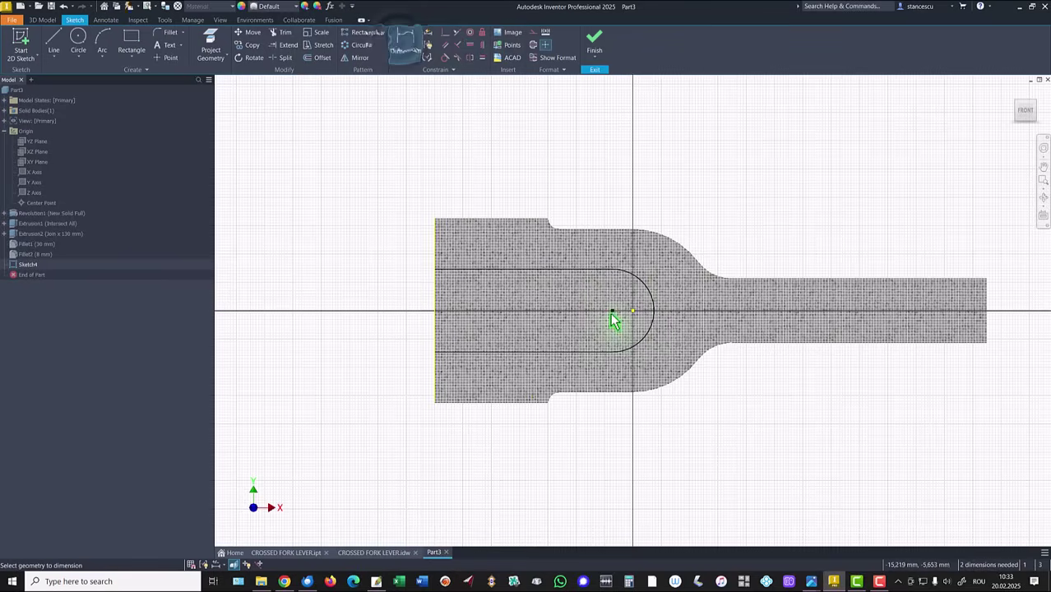
click(612, 311)
click(633, 312)
click(623, 420)
text(10)
key(Return)
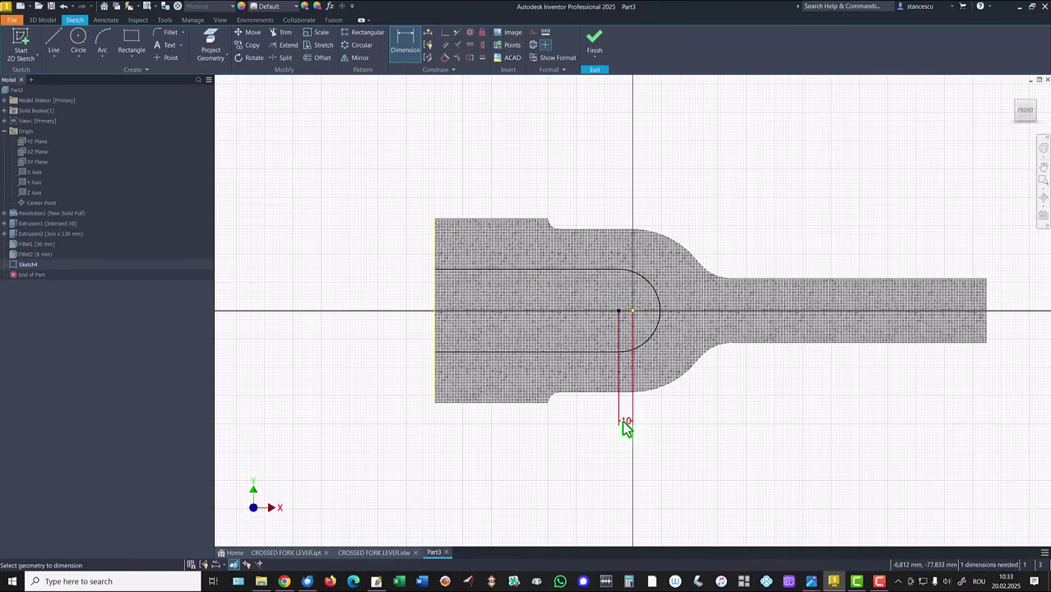
Dimension the slot's end arc at radius 35
click(663, 296)
click(701, 231)
text(35)
key(Return)
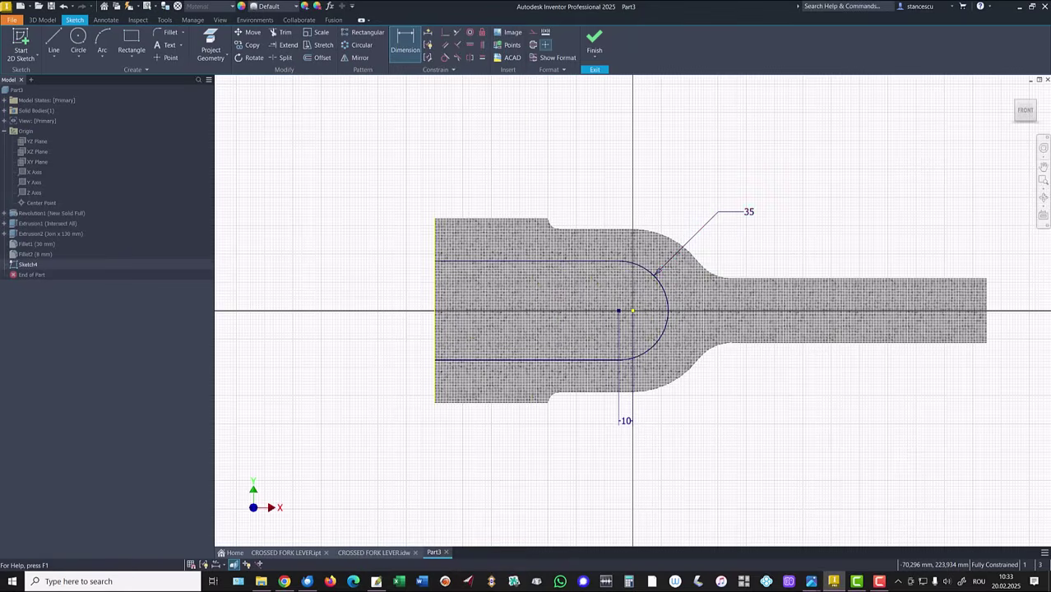
Finish Sketch4 and cut-extrude the slot 80 mm symmetrically to form the fork gap
click(592, 40)
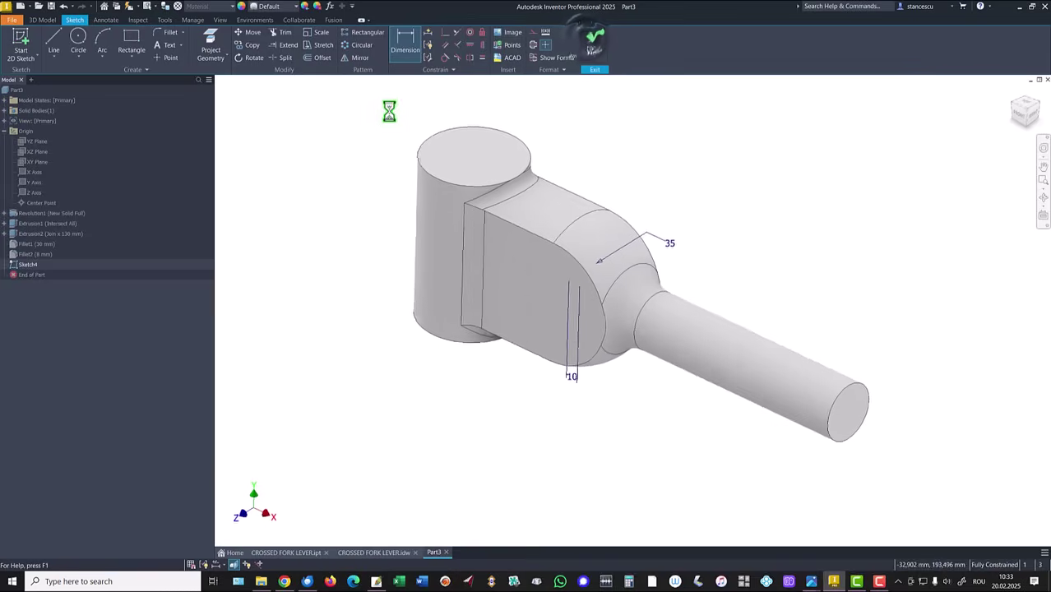
click(54, 39)
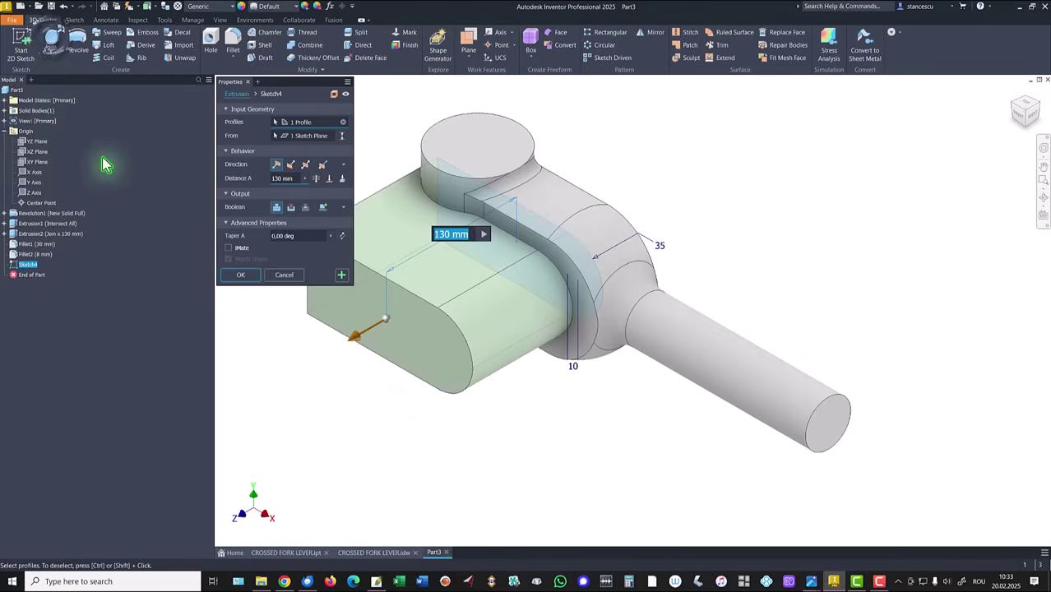
click(291, 209)
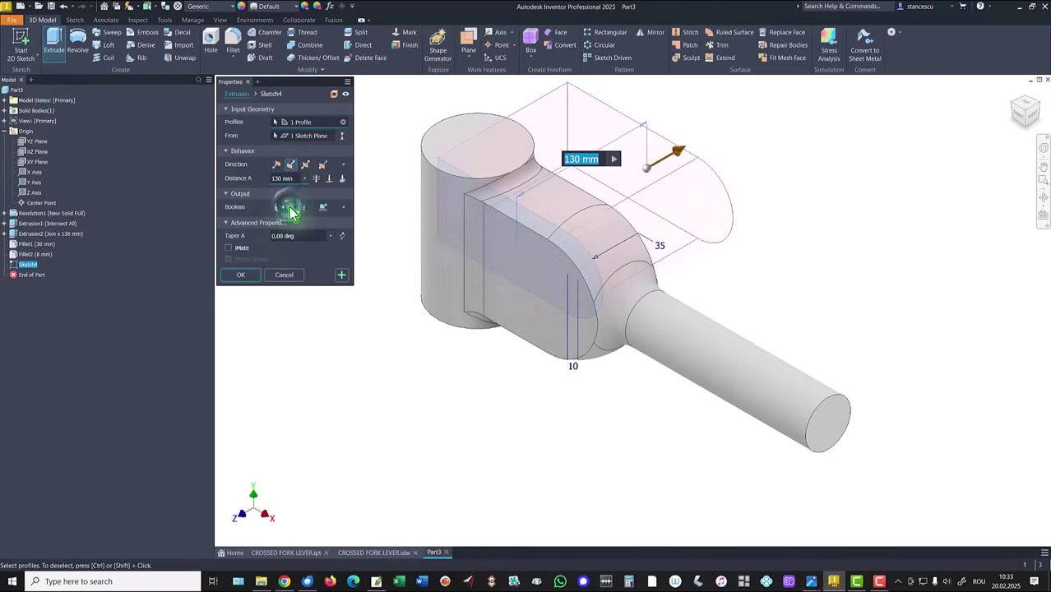
click(306, 164)
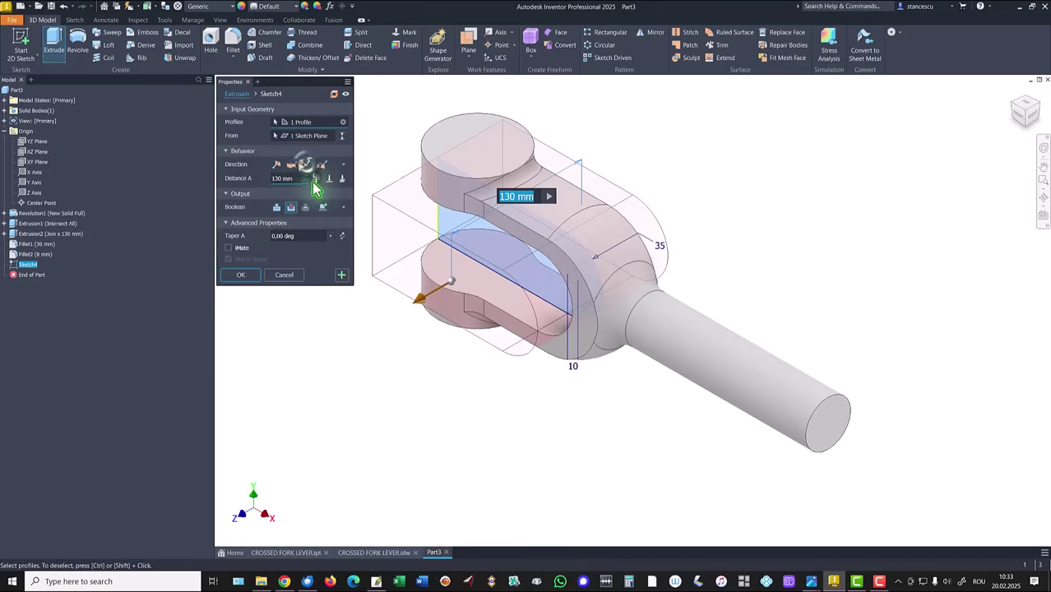
text(80)
key(Return)
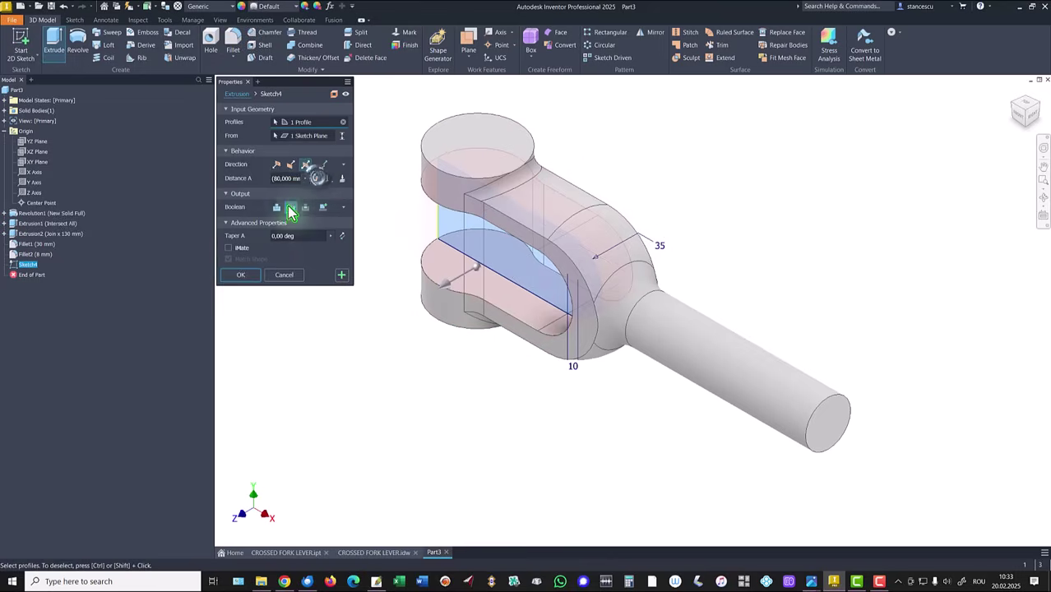
click(239, 276)
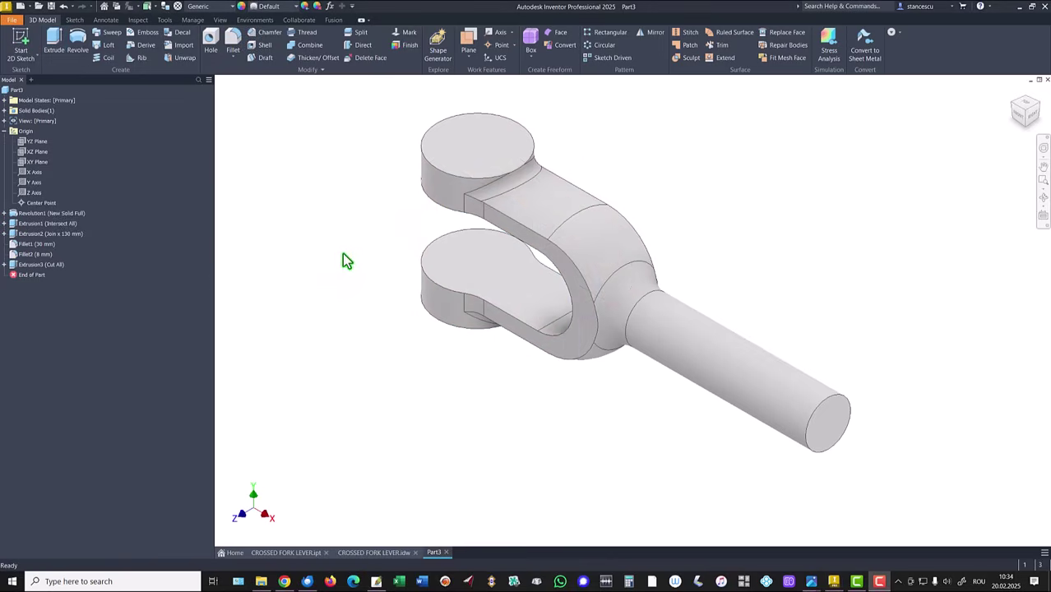
Compare the model with the CROSSED FORK LEVER drawing, then return to Part3
click(372, 553)
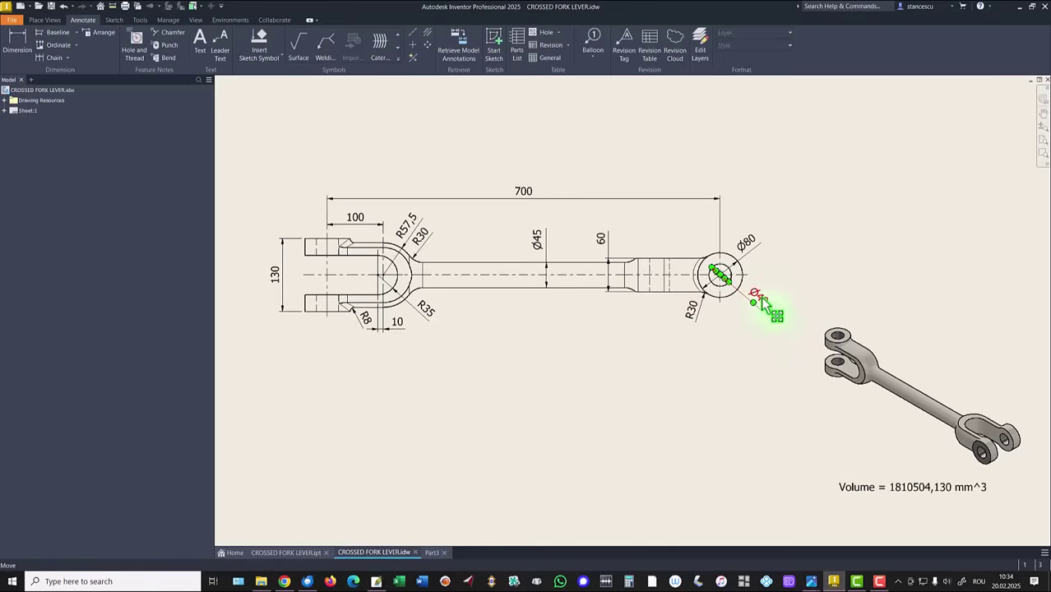
click(432, 553)
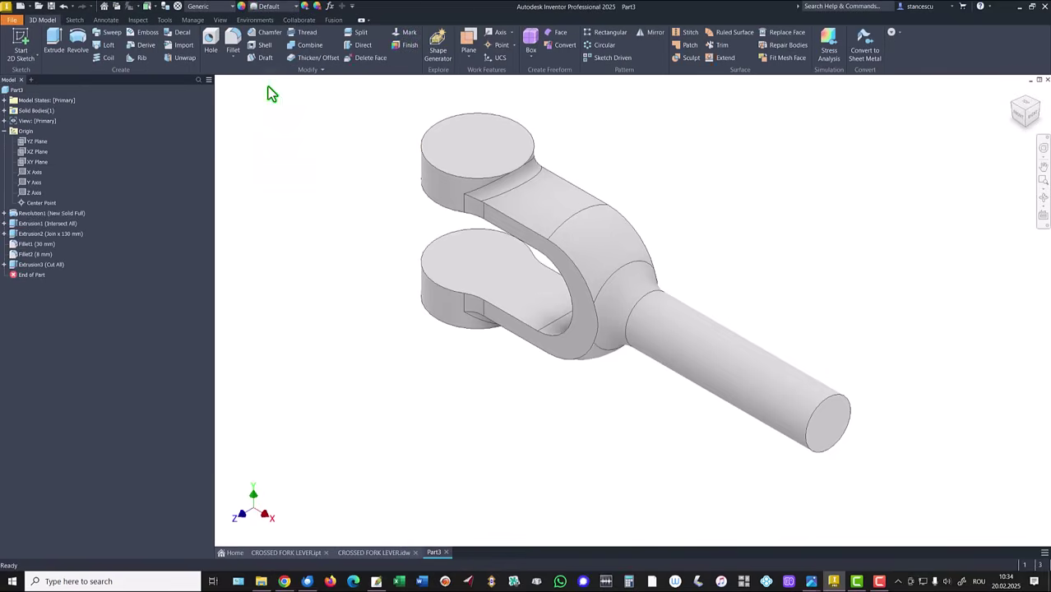
Place a 40 mm through-all hole concentric with the prong's rounded edge
click(441, 158)
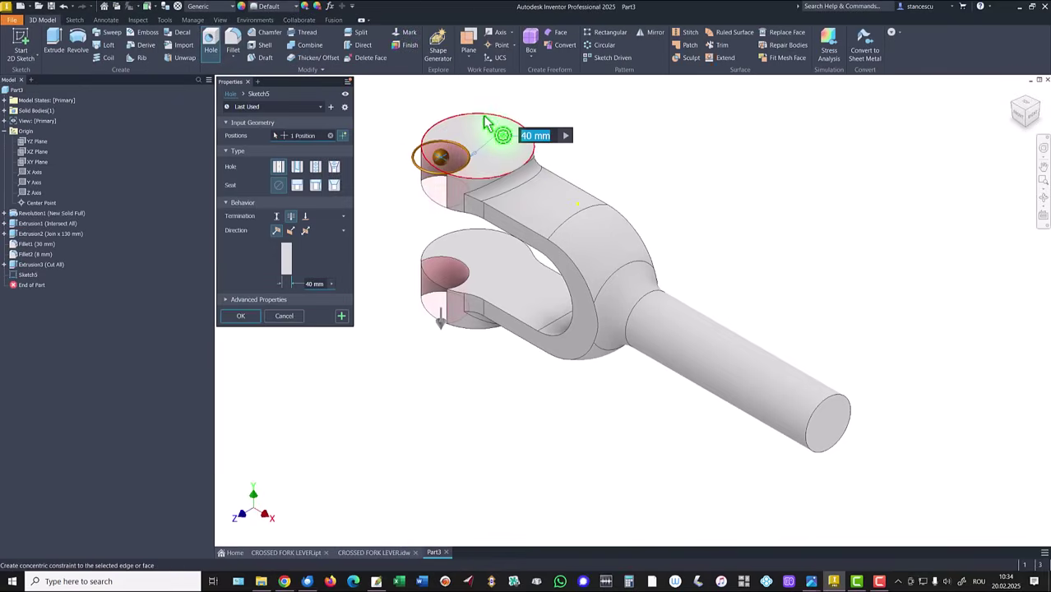
click(482, 115)
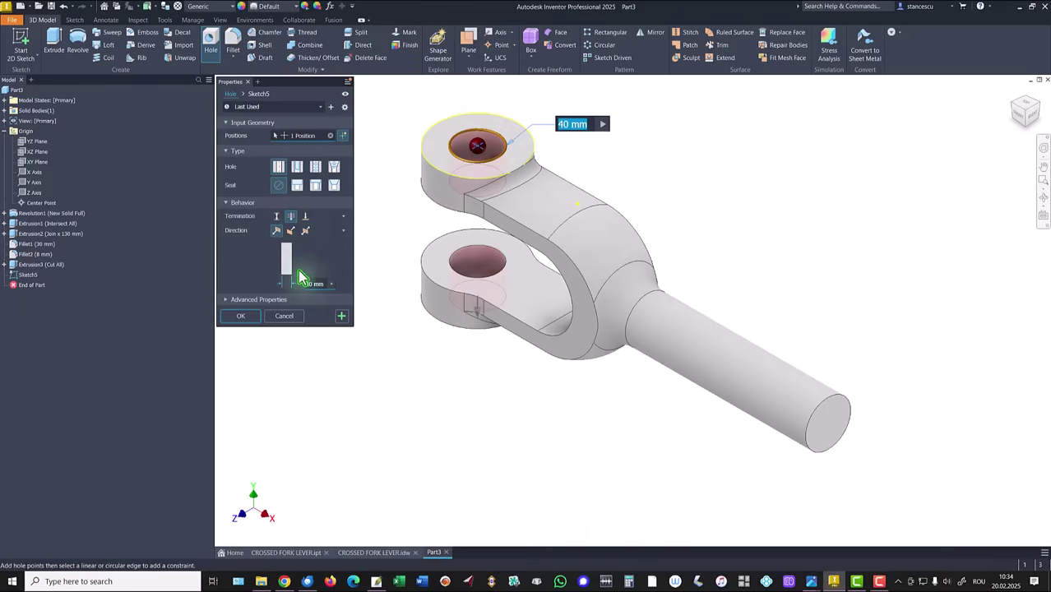
click(241, 316)
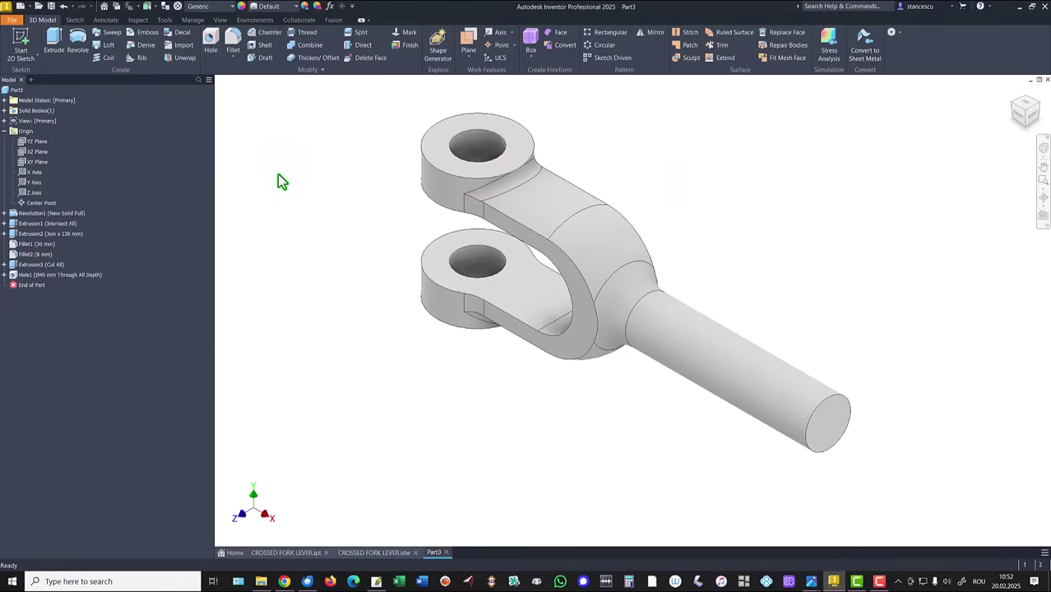
Mirror the whole solid about the shaft's end face as a new body, then list the solid bodies
click(654, 34)
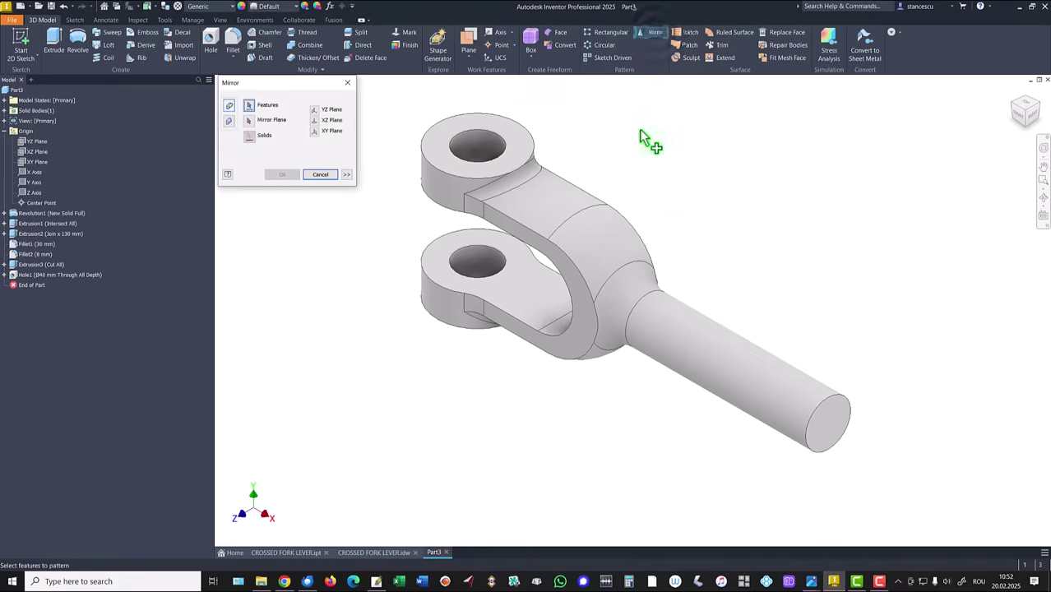
click(230, 121)
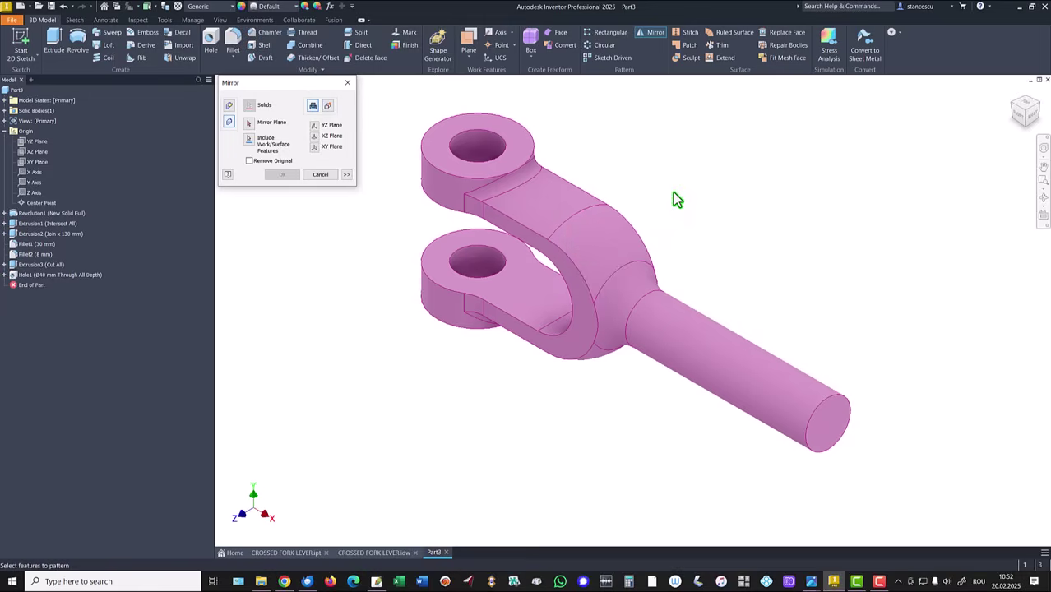
click(327, 108)
click(249, 126)
click(844, 426)
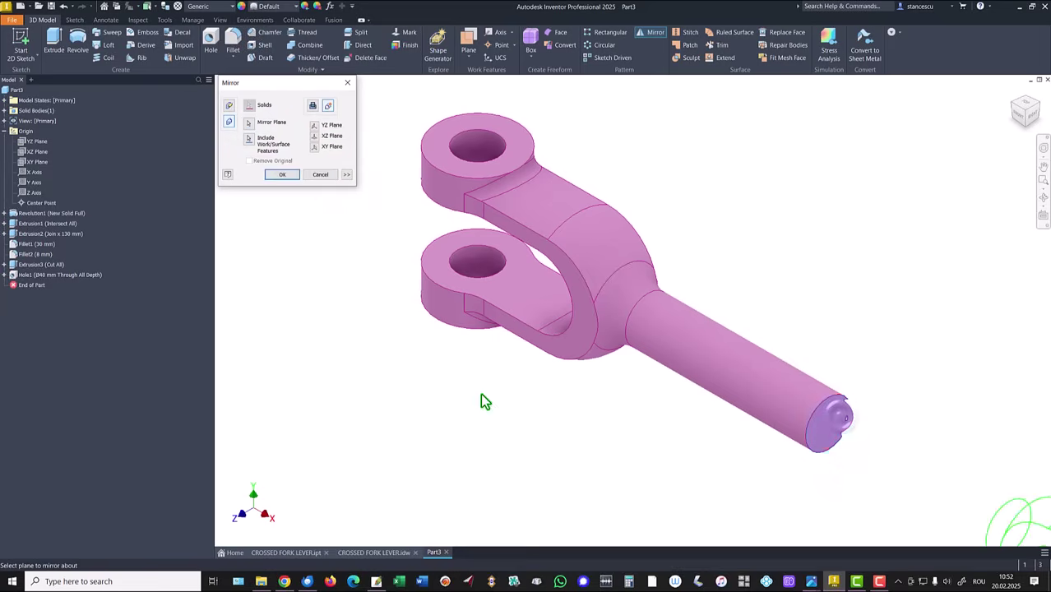
click(283, 175)
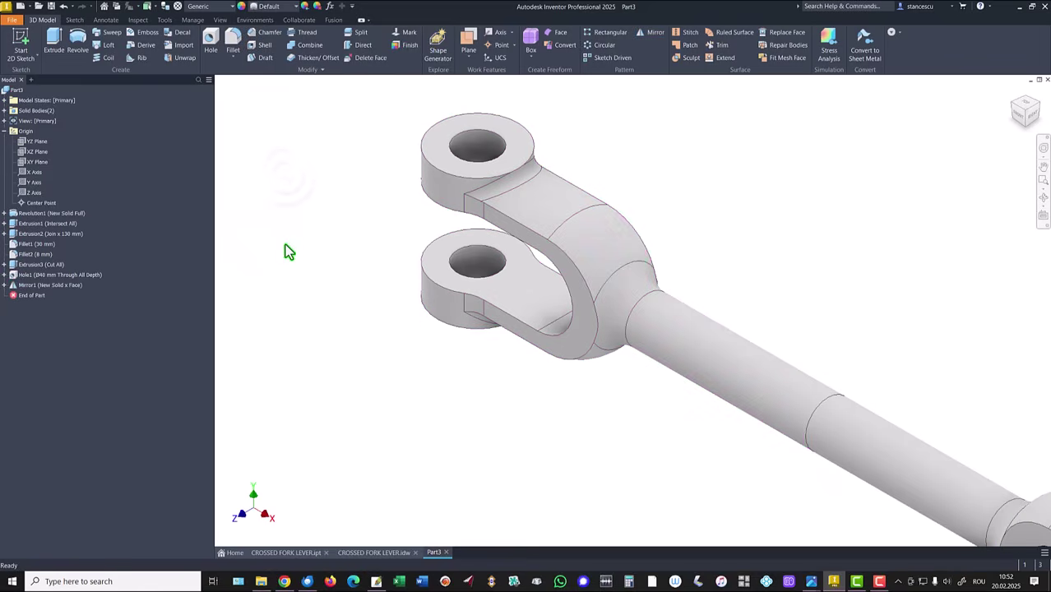
key(F6)
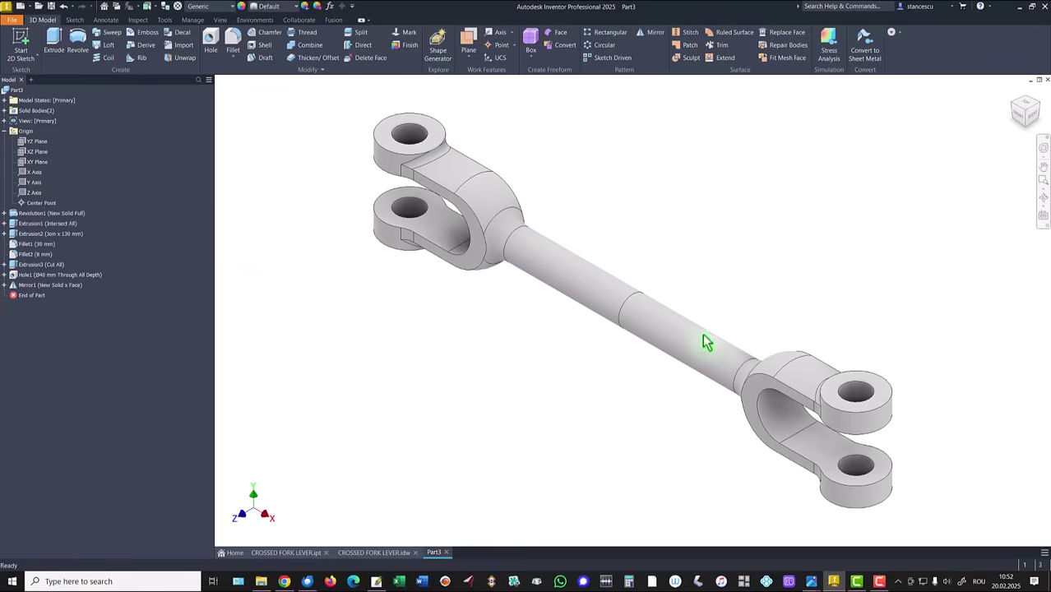
click(4, 112)
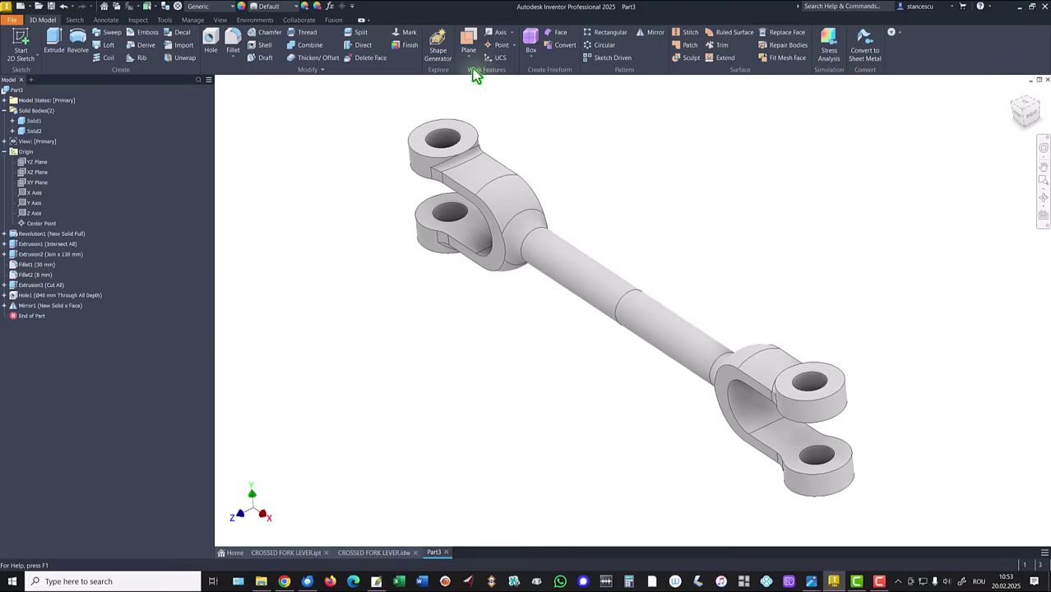
Create Work Plane1 midway between the XZ and XY origin planes
click(471, 41)
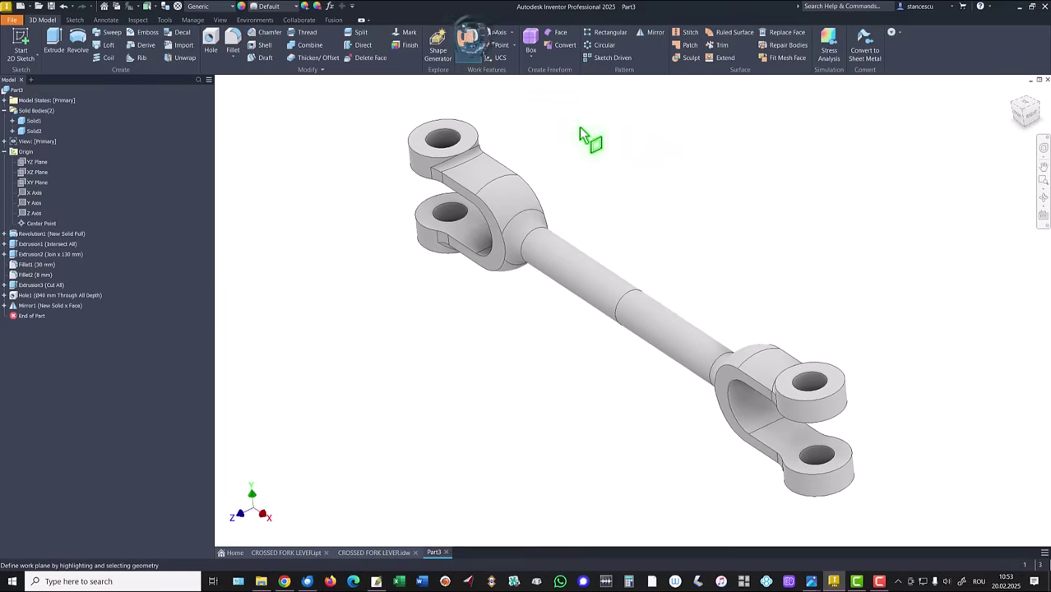
click(34, 173)
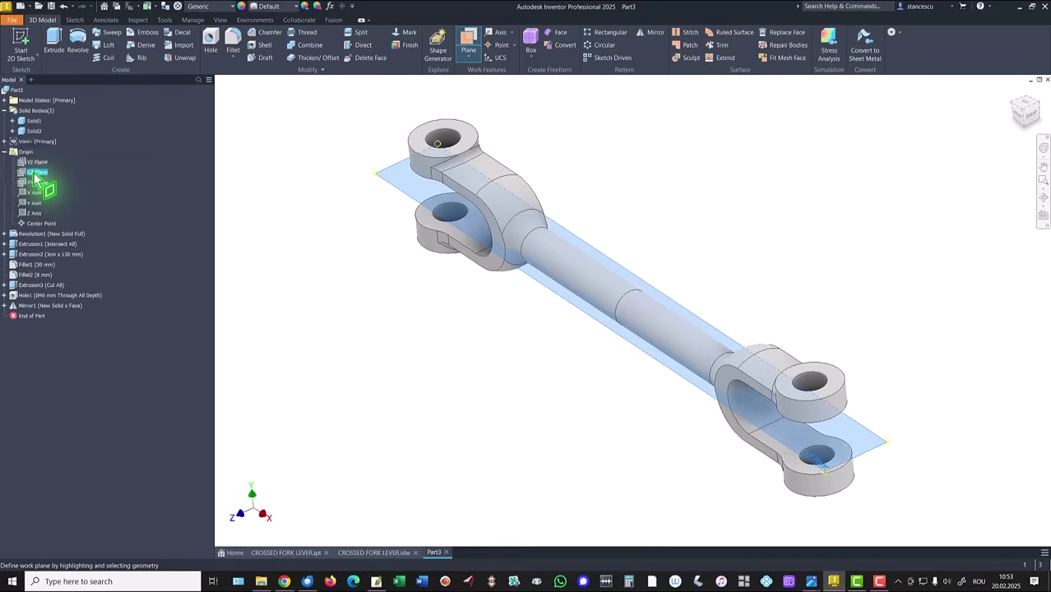
click(36, 183)
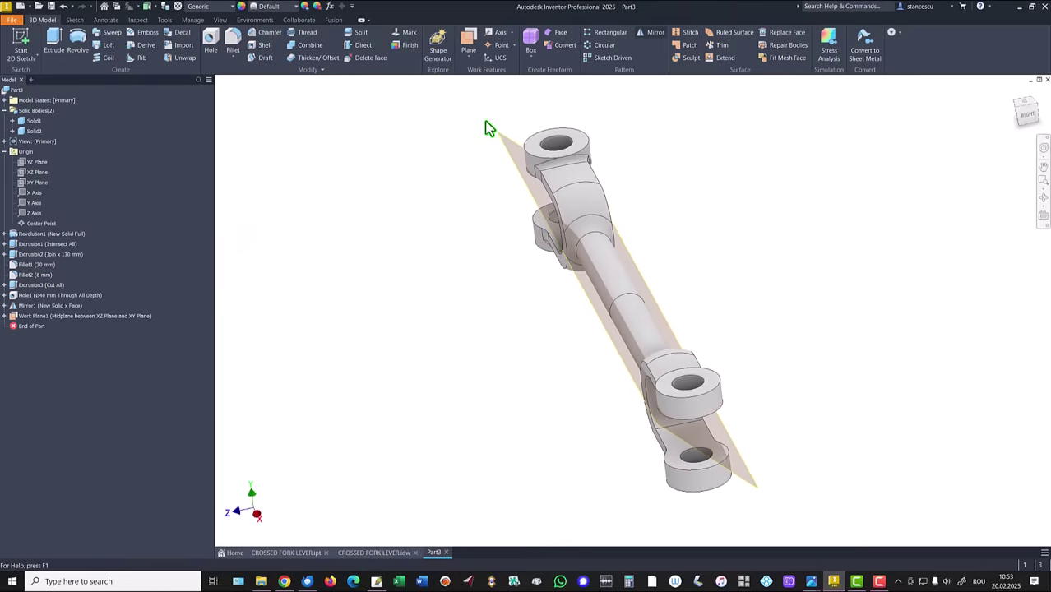
key(F6)
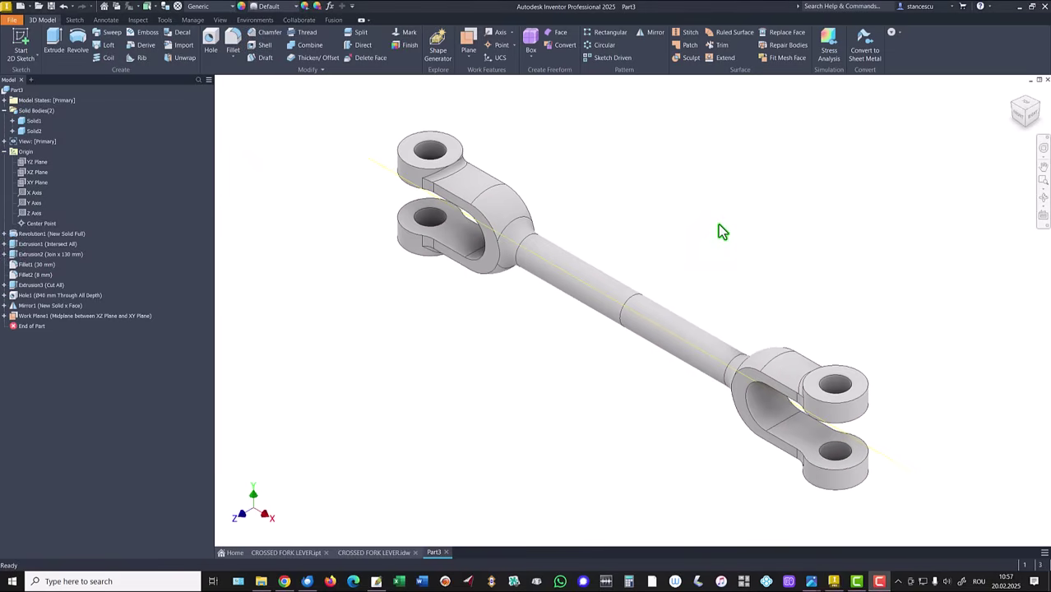
shift+middle_drag(712, 228, 683, 325)
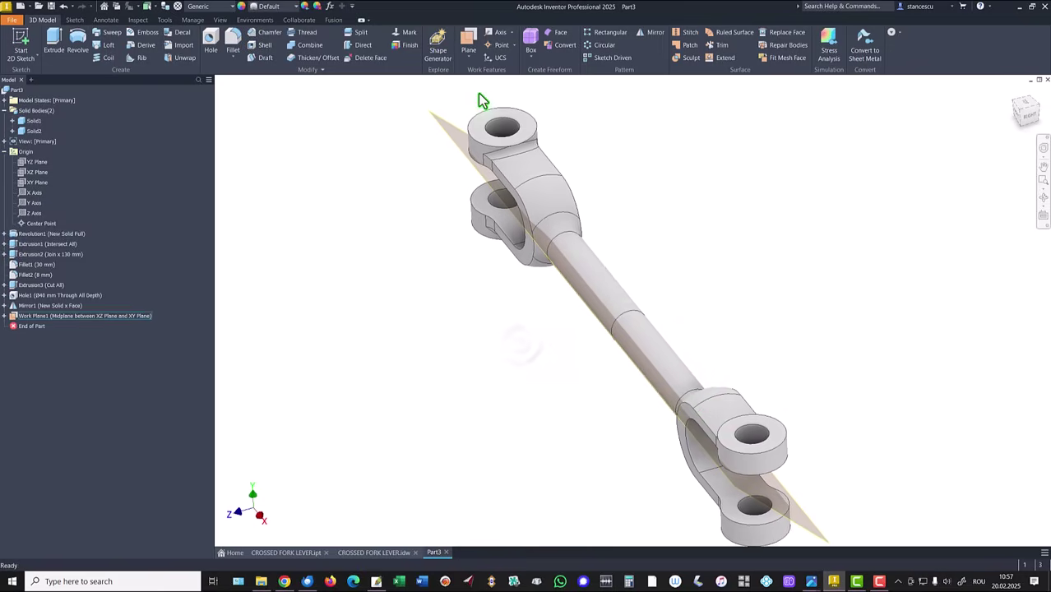
Mirror Solid2 about Work Plane1, removing the original body
click(652, 33)
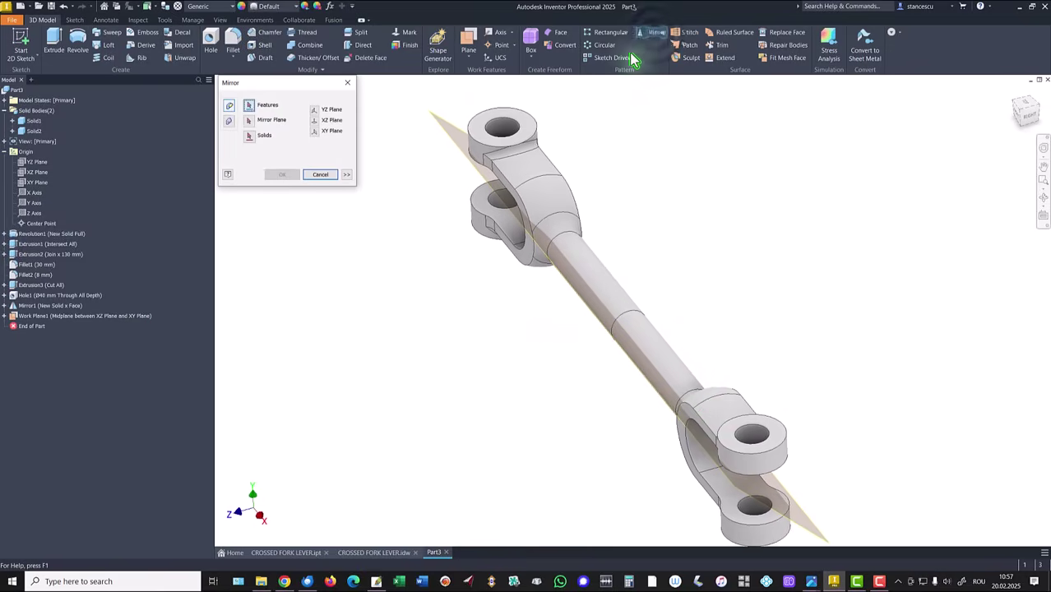
click(229, 123)
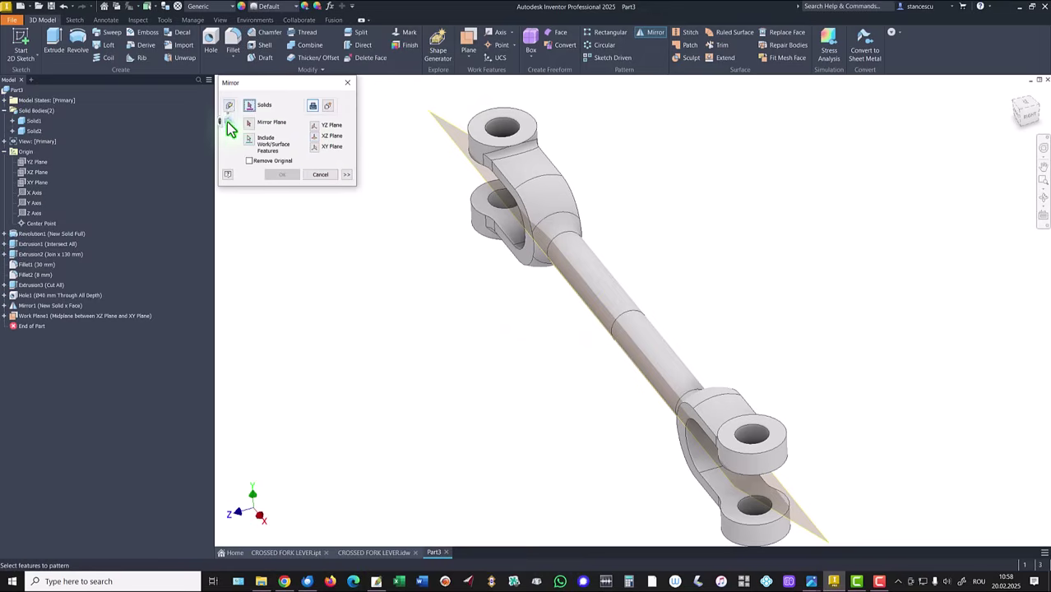
click(30, 130)
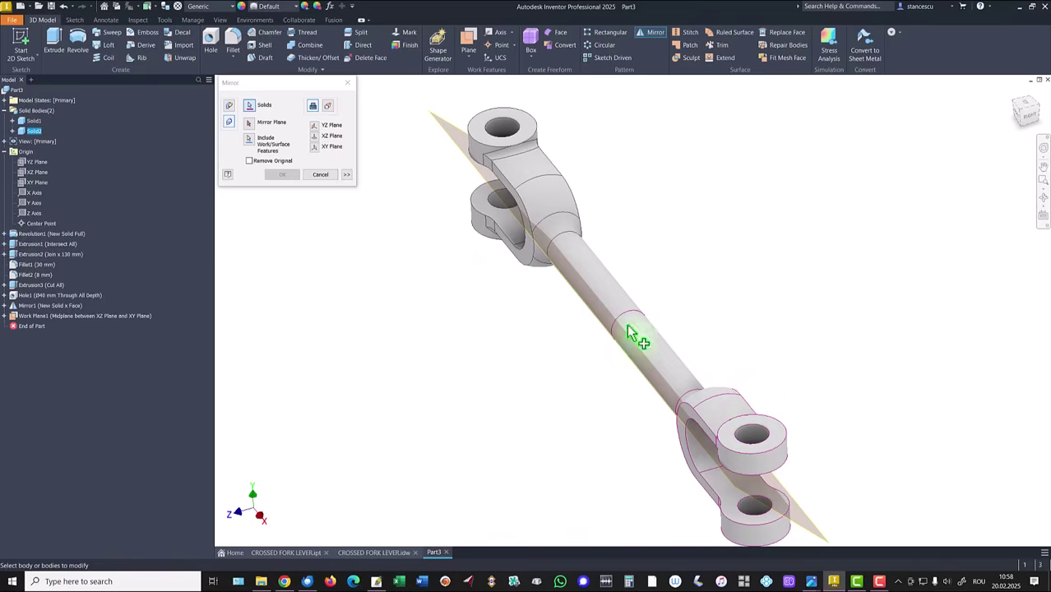
click(250, 123)
click(441, 131)
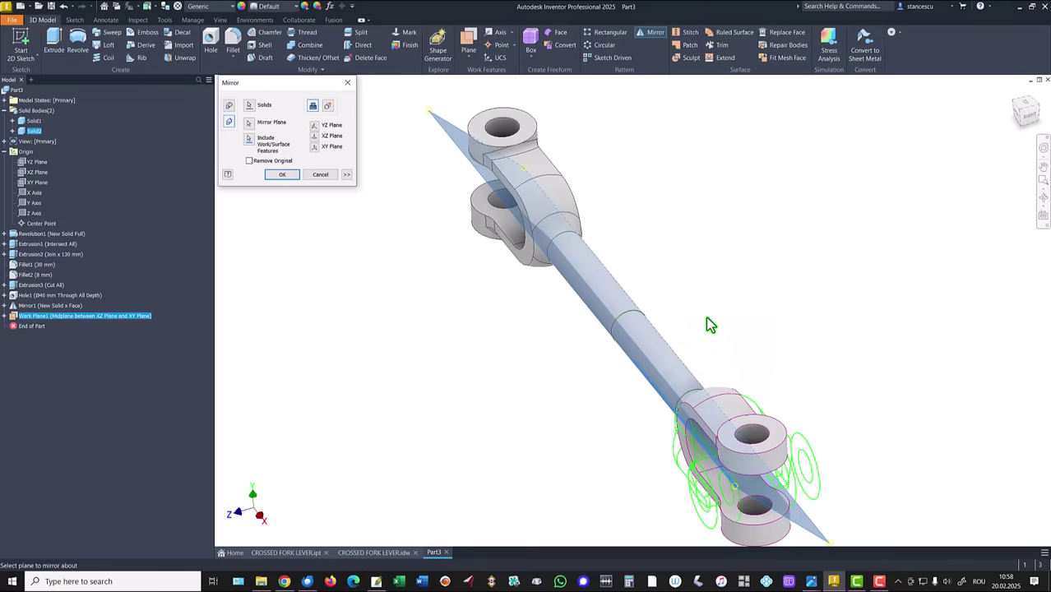
click(250, 161)
click(283, 175)
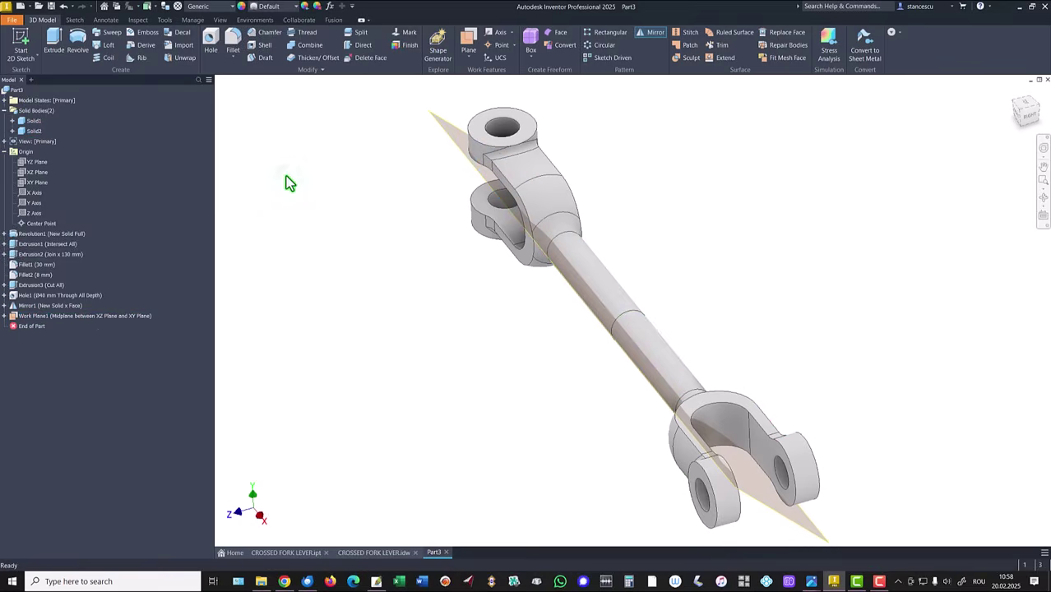
Hide the diagonal Work Plane1 and return to the home view
right_click(449, 136)
click(381, 216)
key(F6)
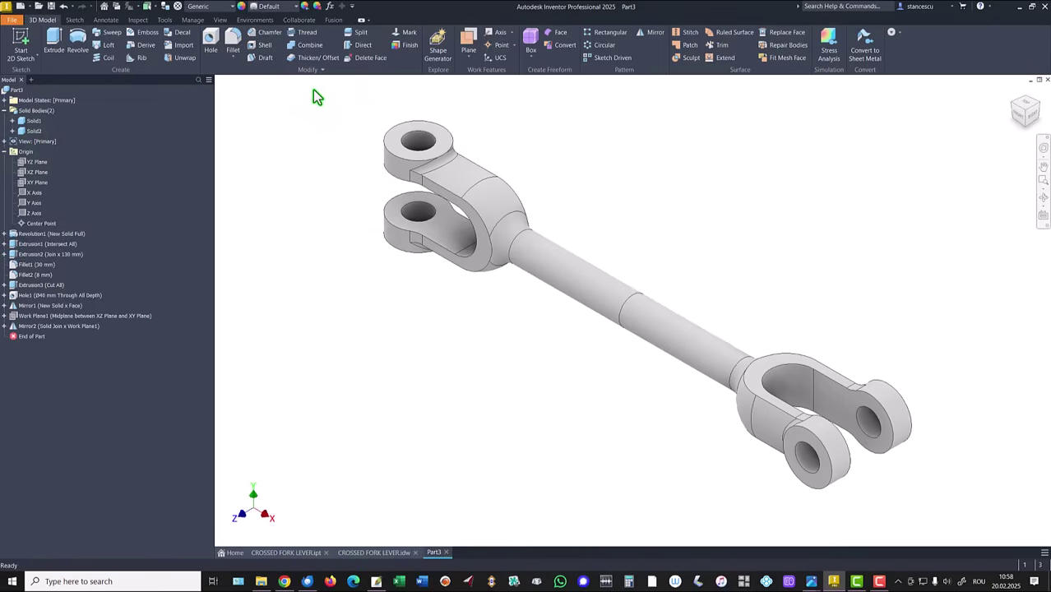
Combine Solid1 as base with Solid2 as toolbody into one joined solid
click(309, 46)
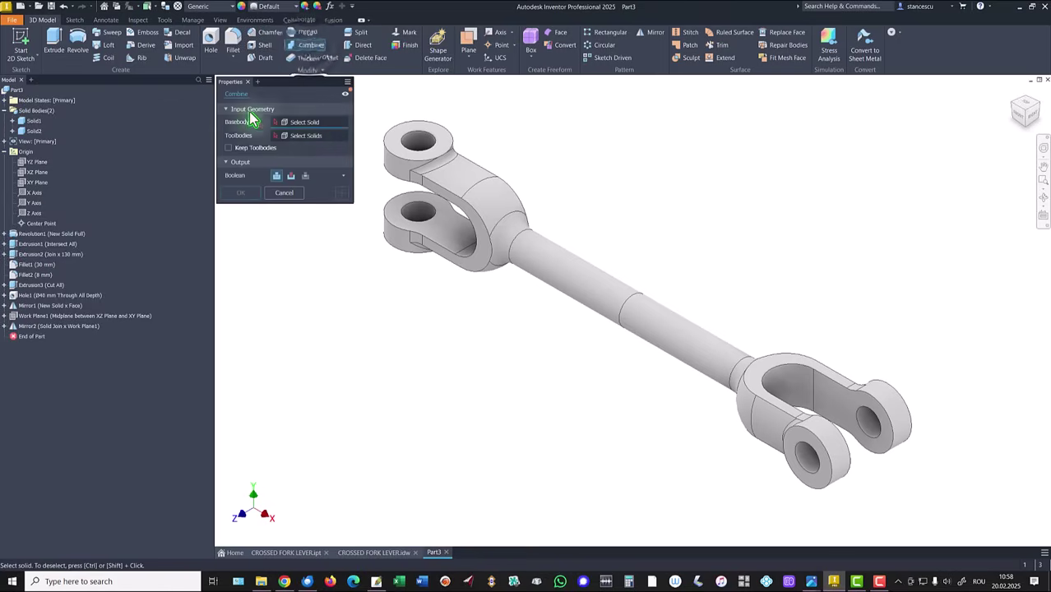
click(467, 177)
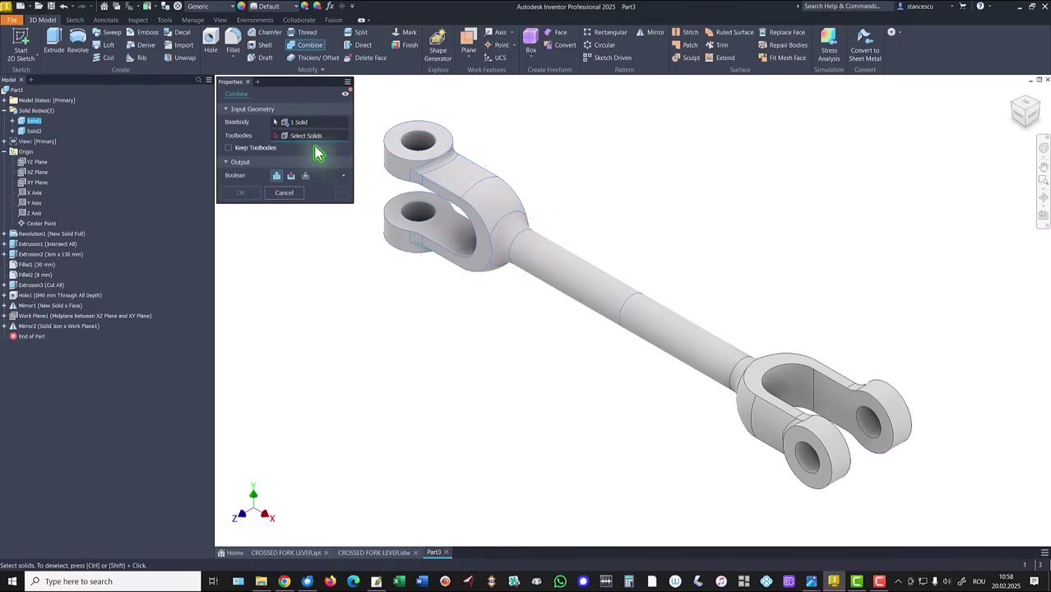
click(789, 367)
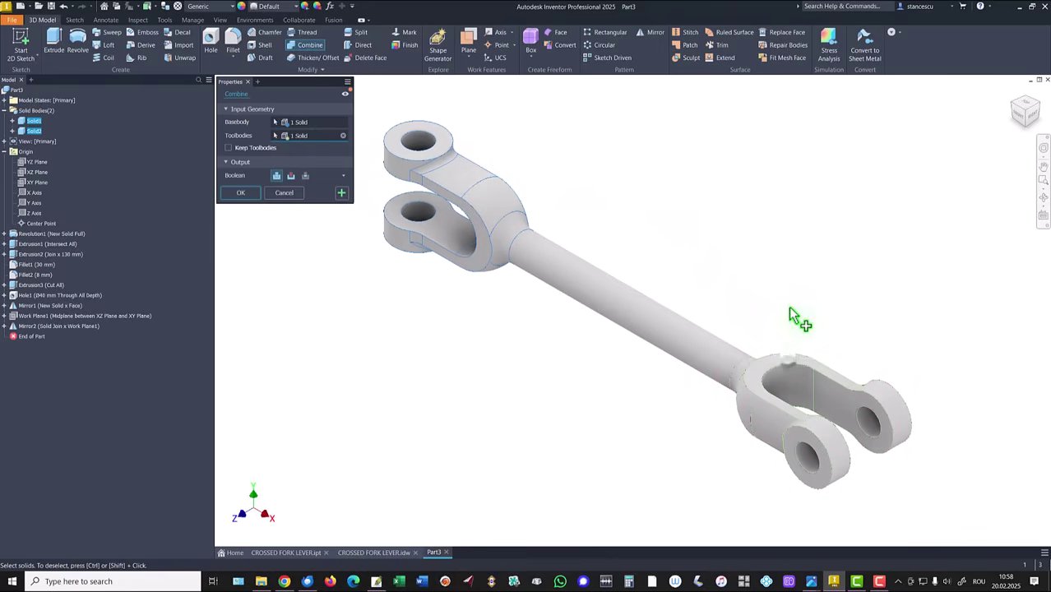
click(240, 193)
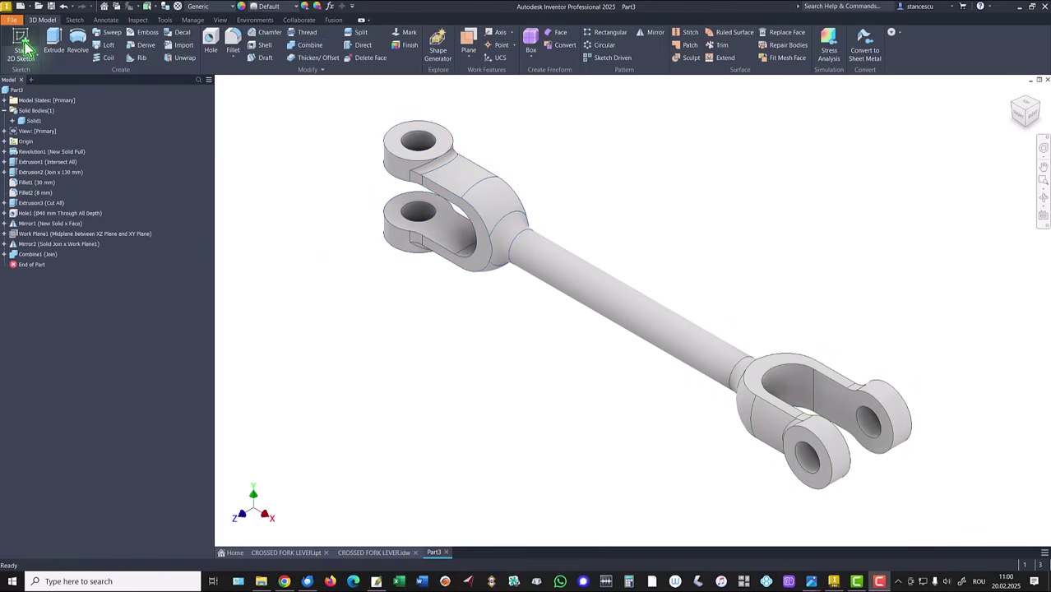
click(5, 111)
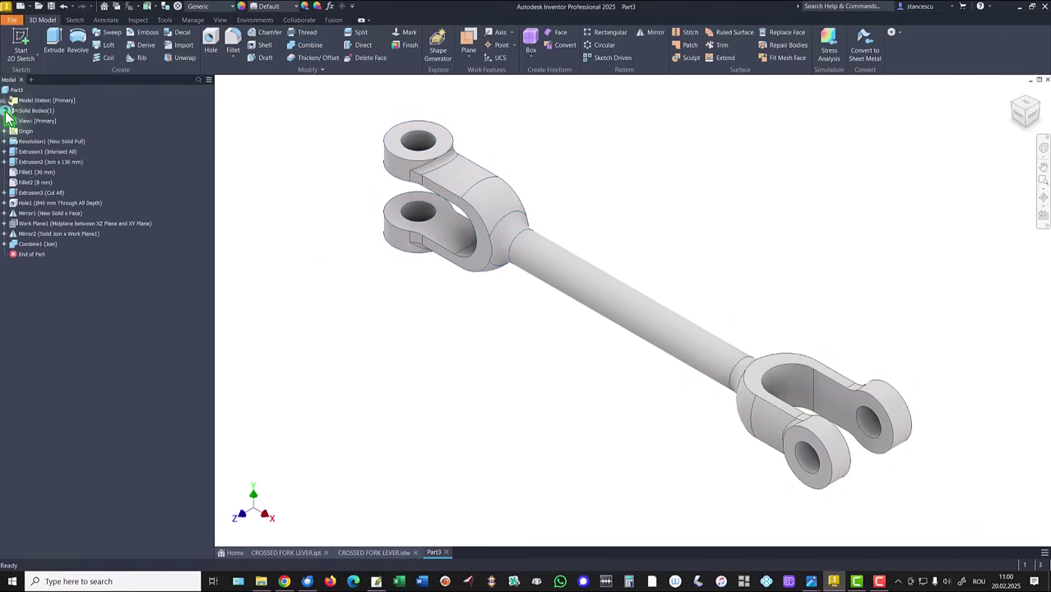
Calculate Part3's physical properties and copy its volume of 1810504,236 mm^3
right_click(8, 94)
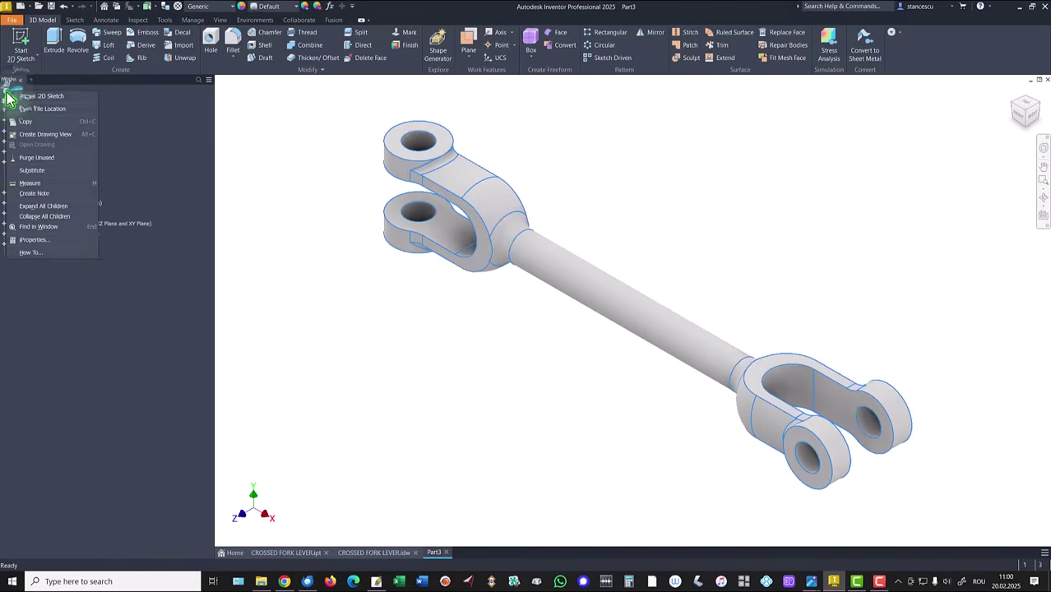
click(41, 240)
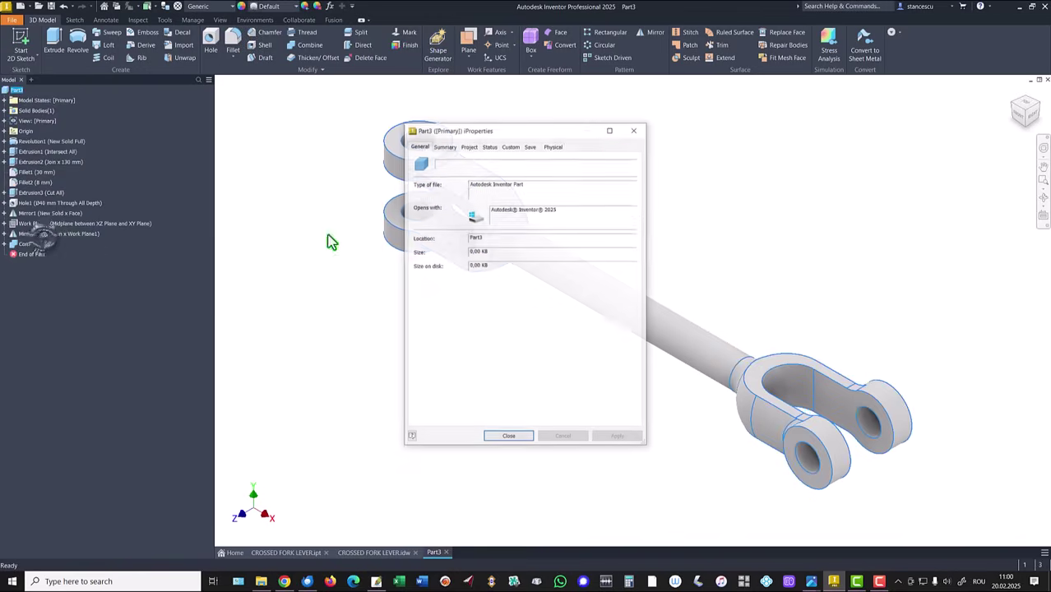
click(547, 147)
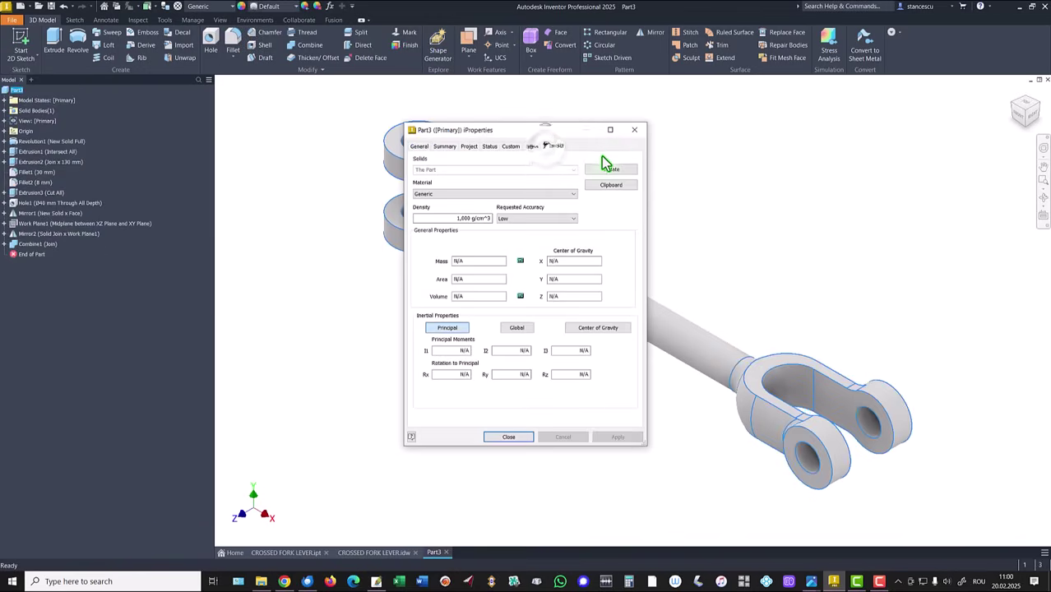
click(611, 170)
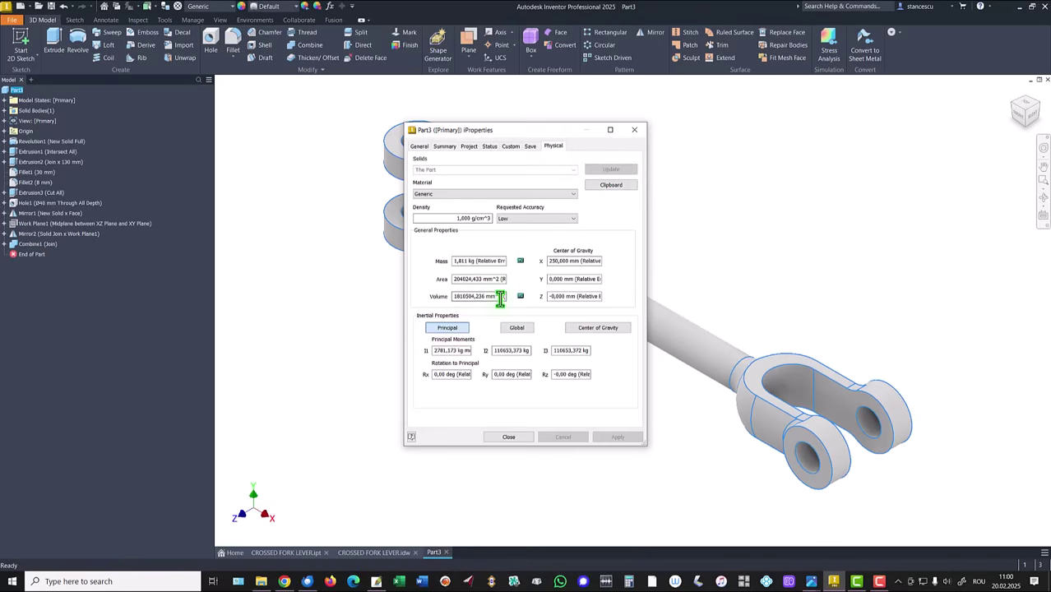
drag(500, 300, 399, 291)
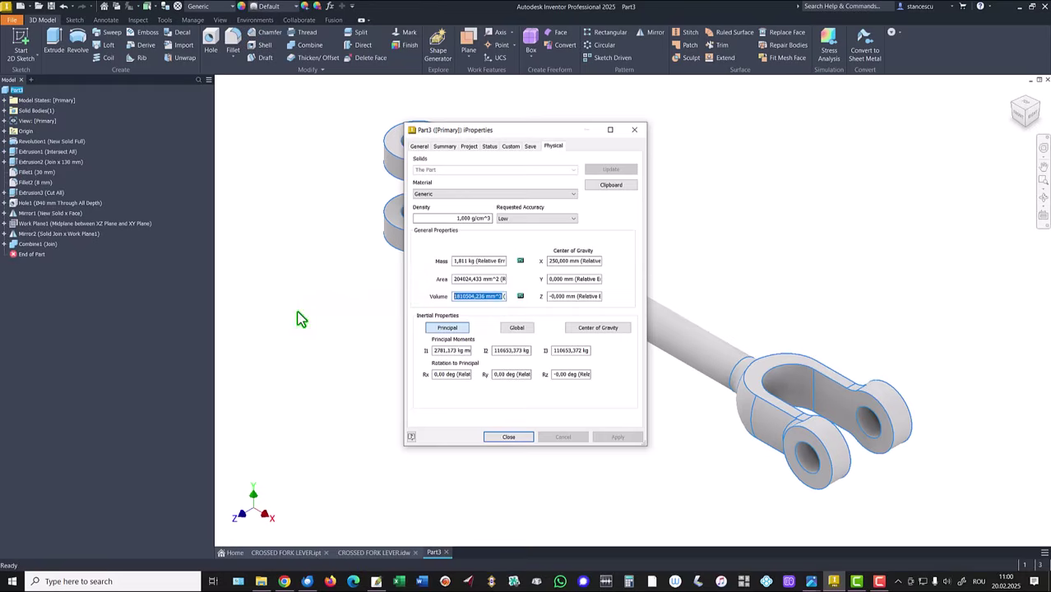
key(ctrl+c)
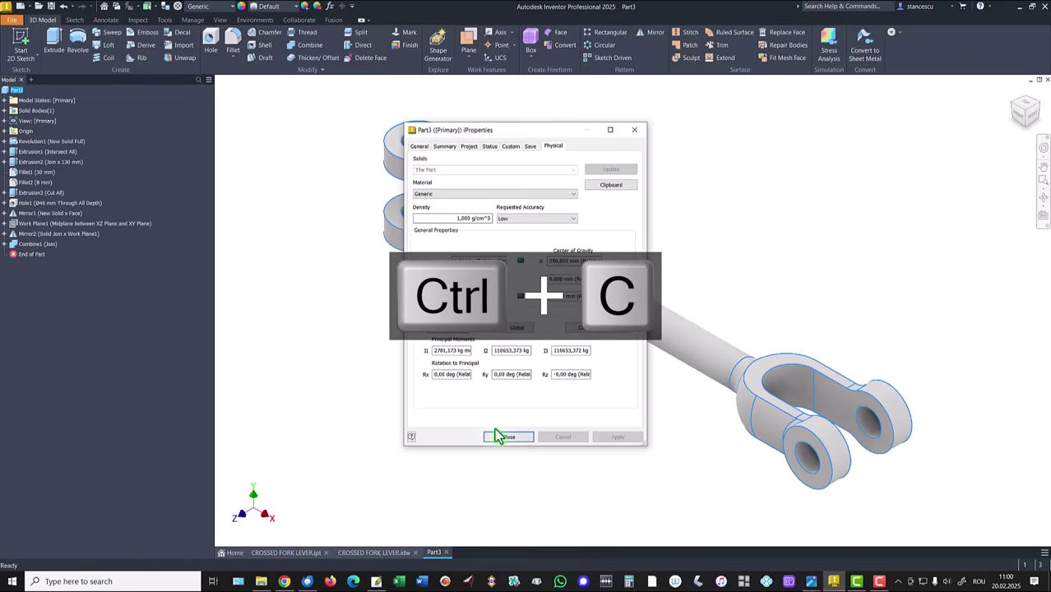
click(518, 438)
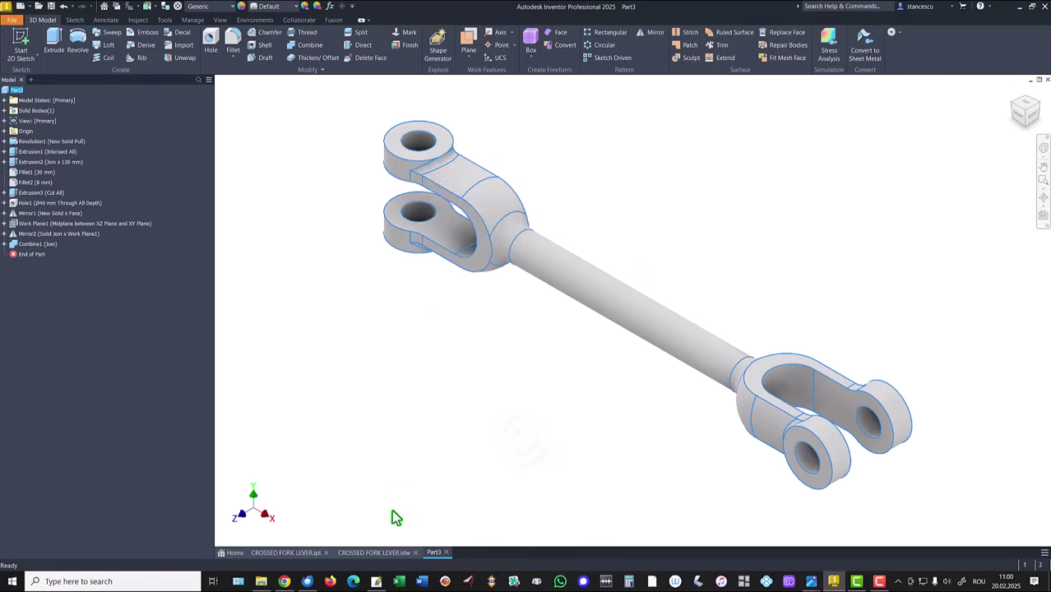
In the CROSSED FORK LEVER drawing, replace the old 1810504,130 note value with 1810504,236 mm^3
click(382, 557)
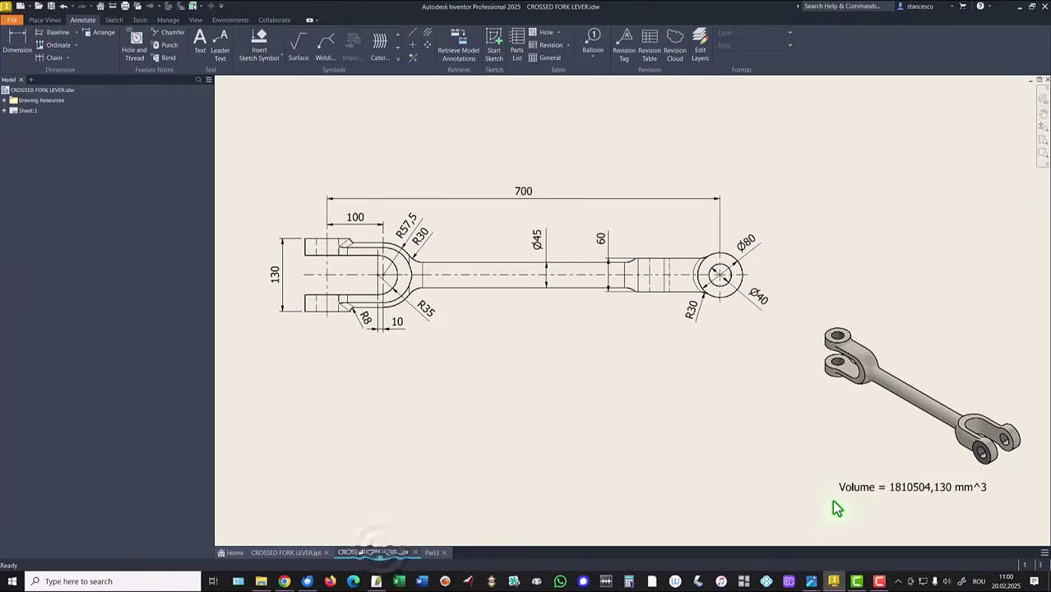
click(891, 487)
double_click(891, 487)
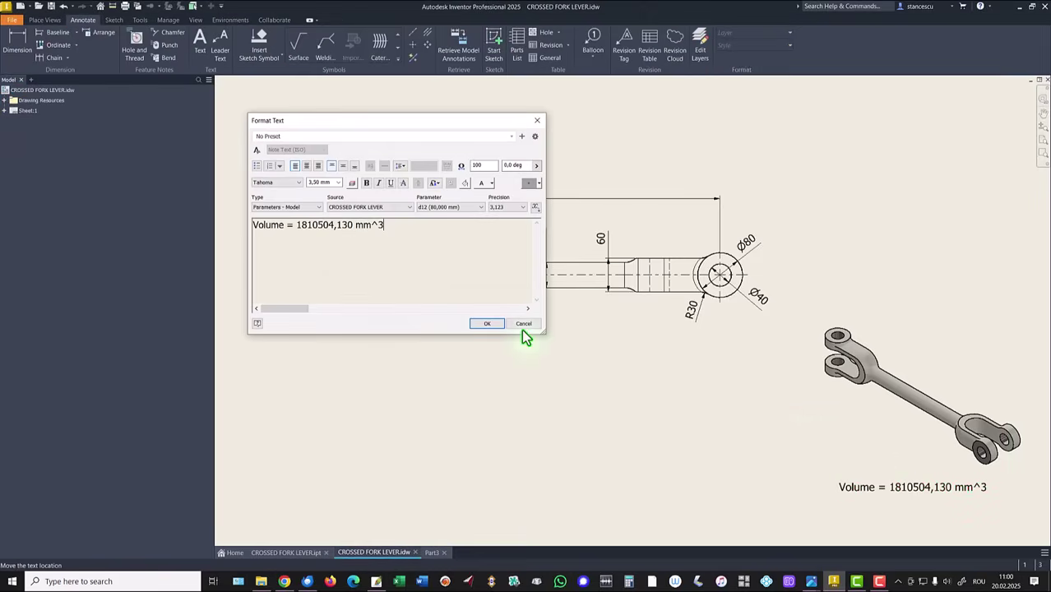
key(Return)
key(ctrl+v)
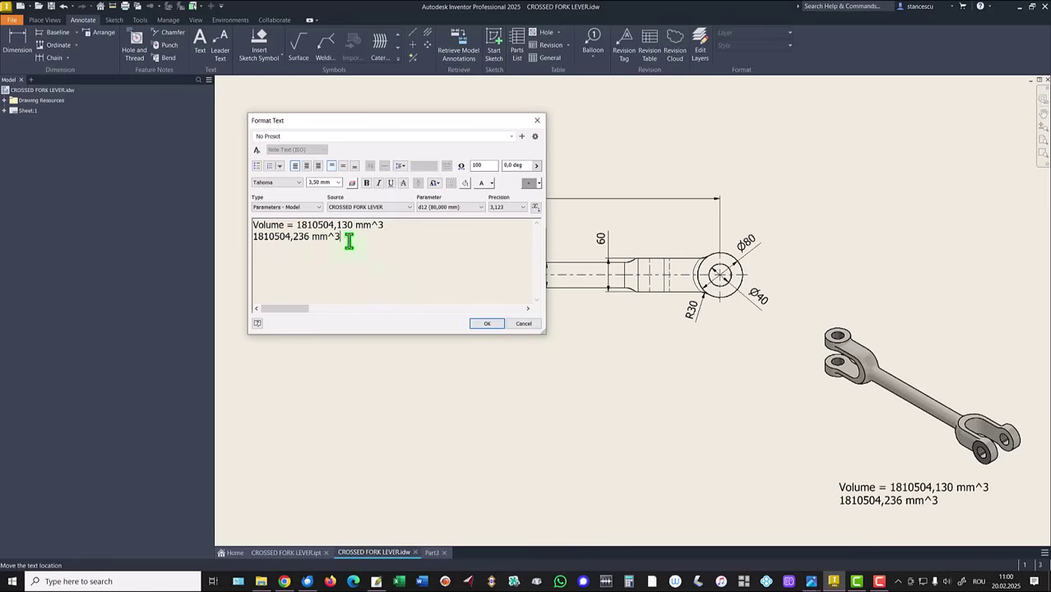
click(296, 224)
key(shift+End)
key(Delete)
key(Delete)
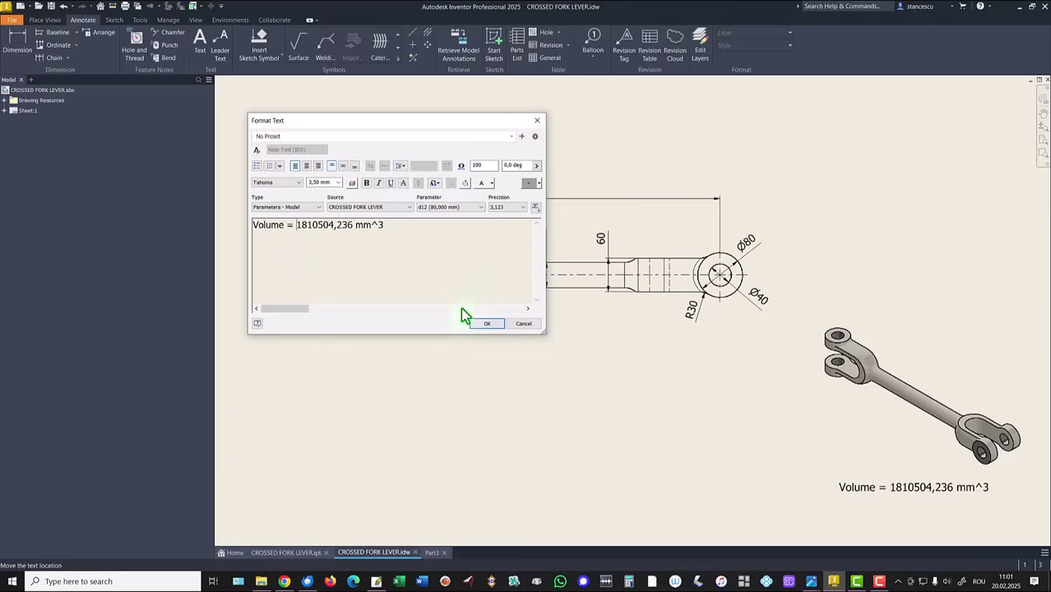
click(485, 324)
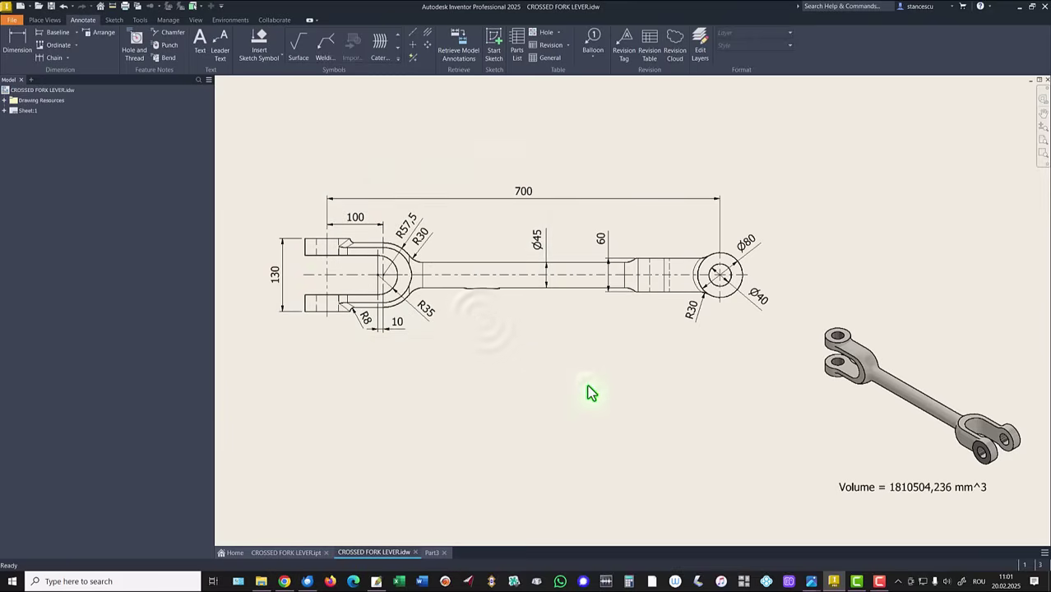
click(432, 553)
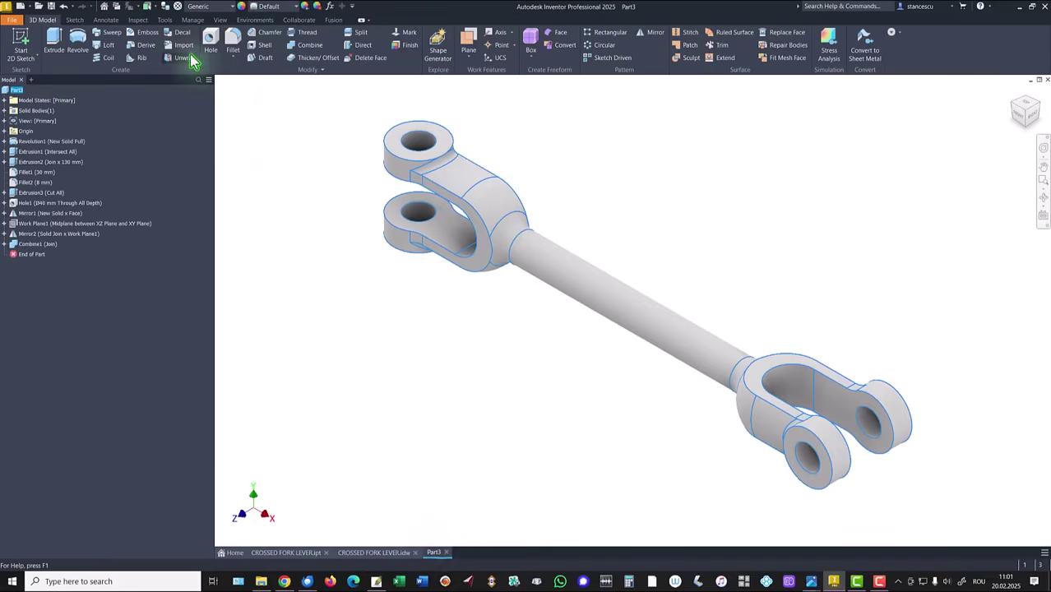
Assign Steel, Wrought as Part3's material
click(206, 7)
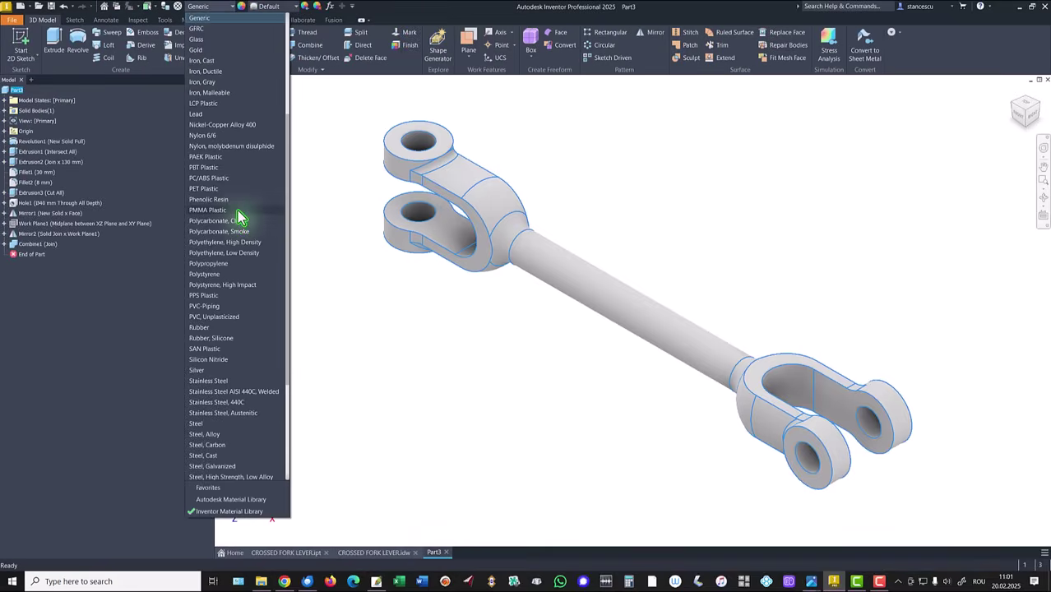
scroll(239, 216, down, 2)
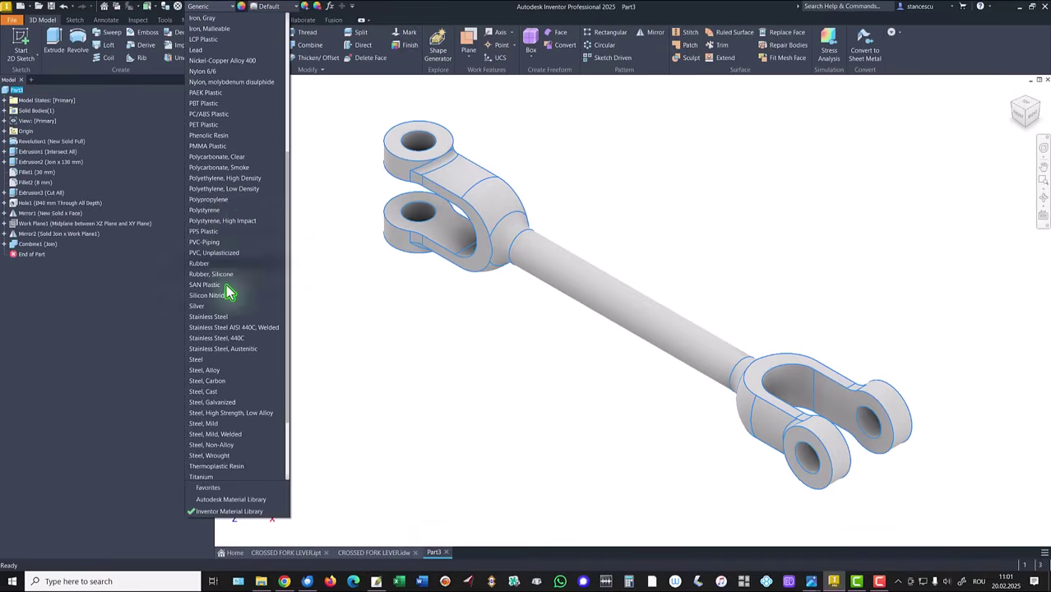
click(219, 457)
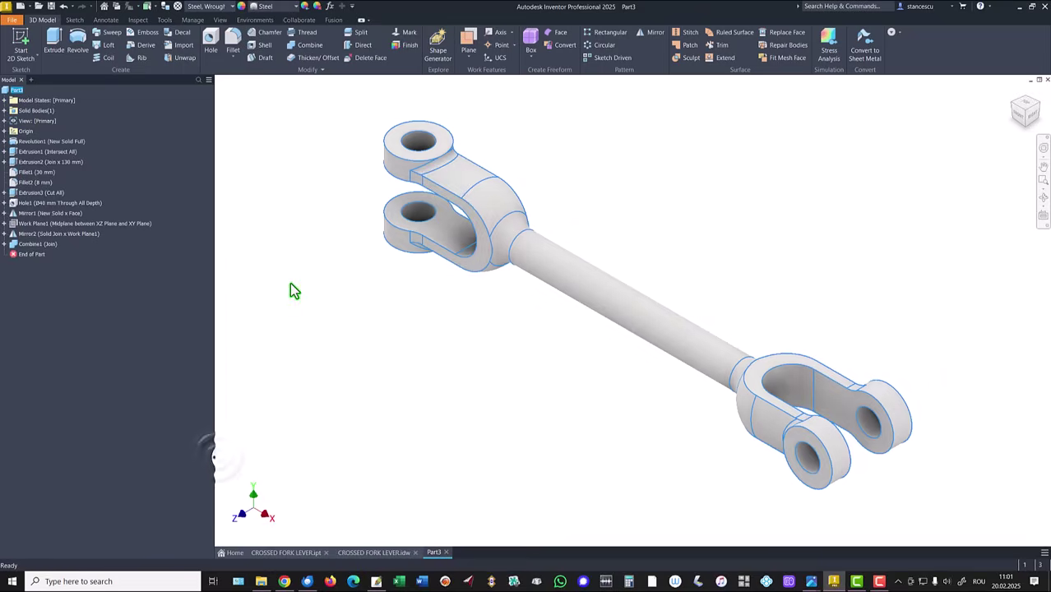
Switch the part's display to the shaded visual style
click(220, 20)
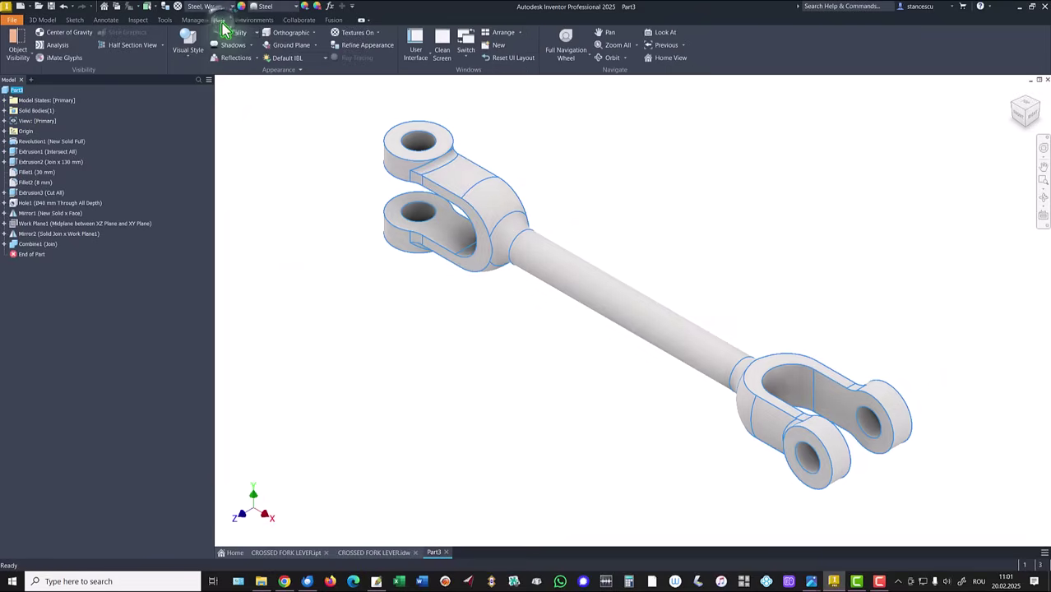
click(188, 54)
click(201, 97)
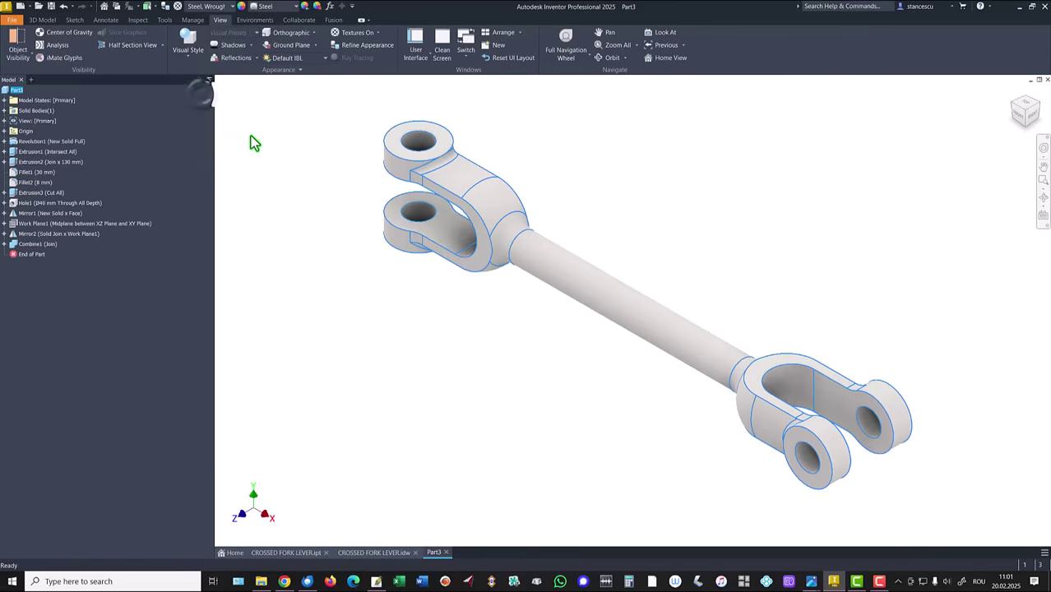
click(261, 143)
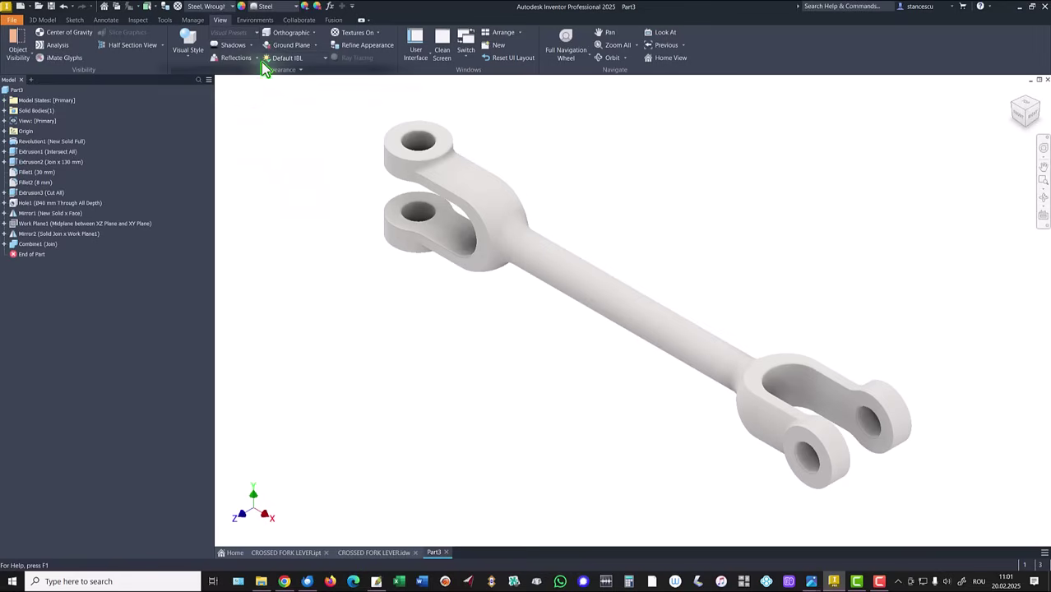
Give the part the Steel - Cast appearance and switch lighting to Default Lights
click(275, 11)
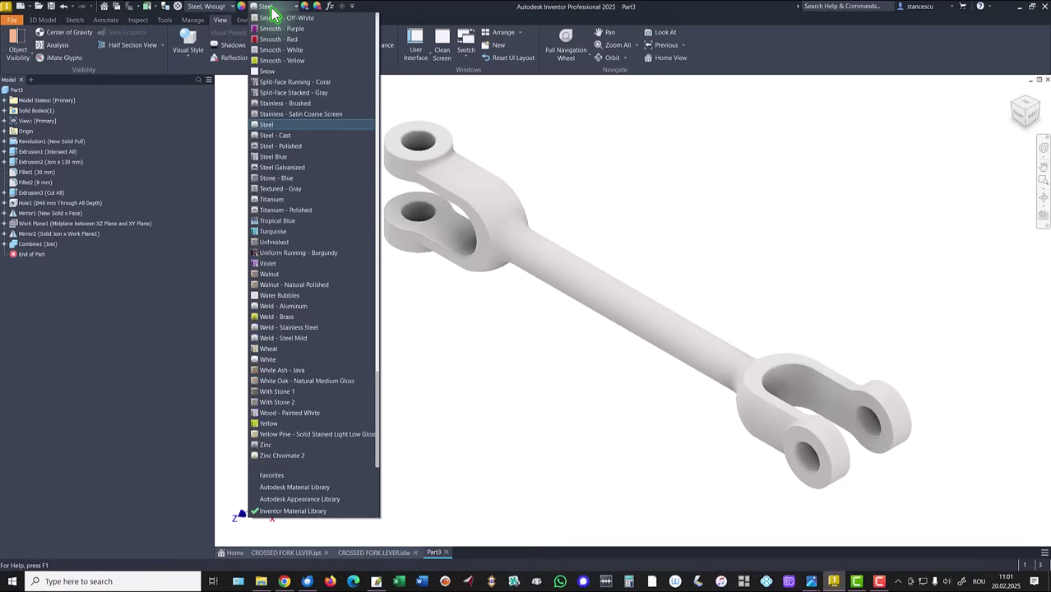
click(278, 135)
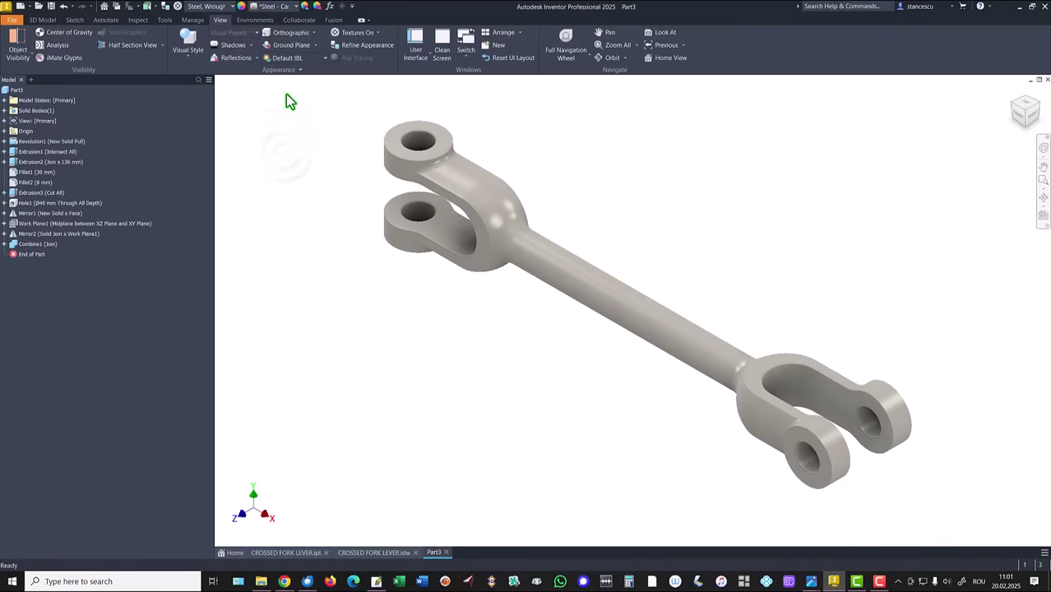
click(303, 59)
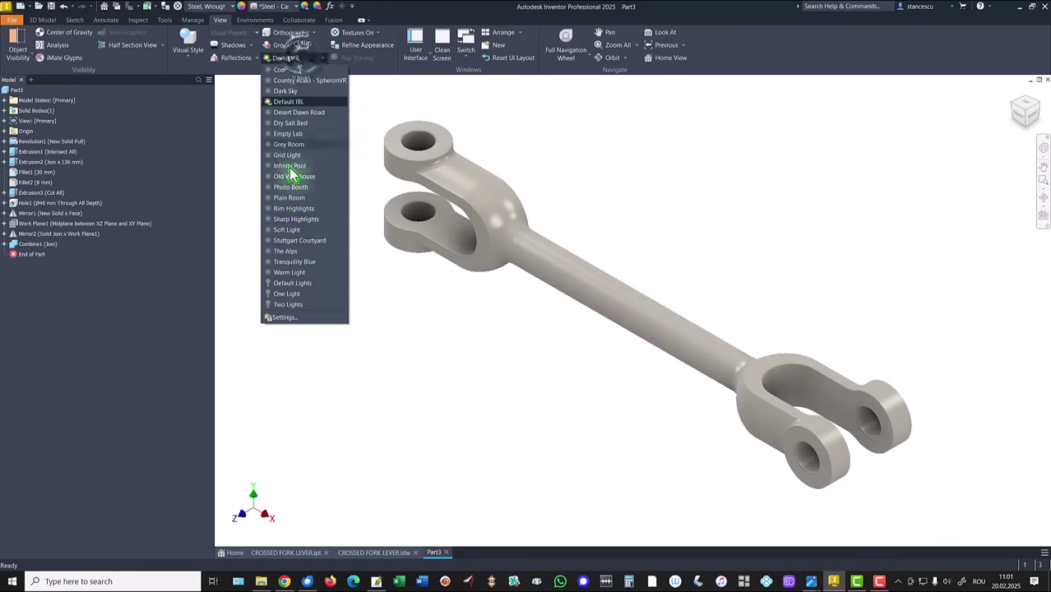
click(303, 284)
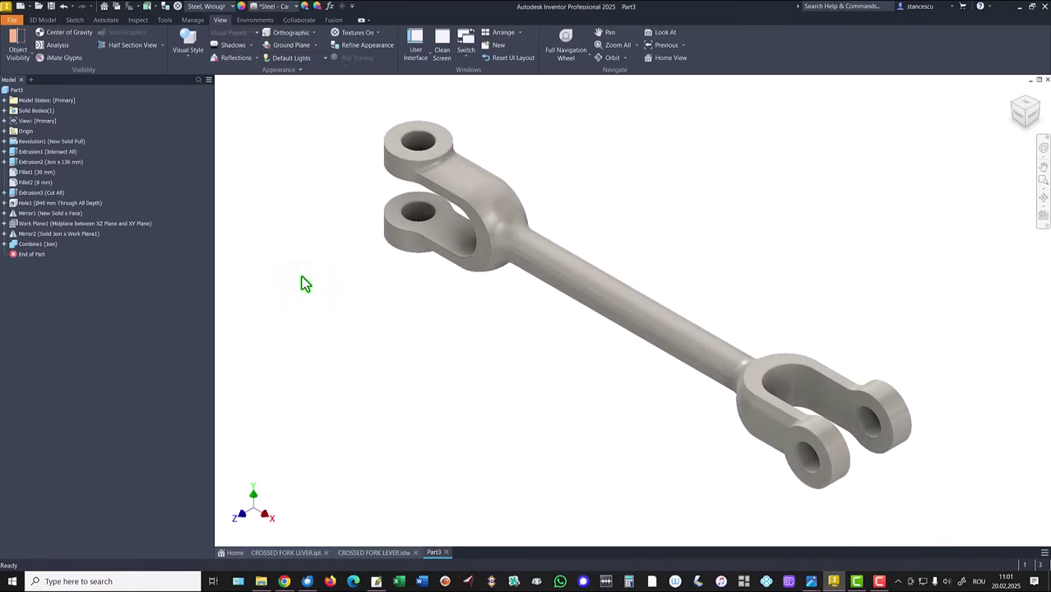
Select the end faces and hole bores of both fork eyes
click(393, 142)
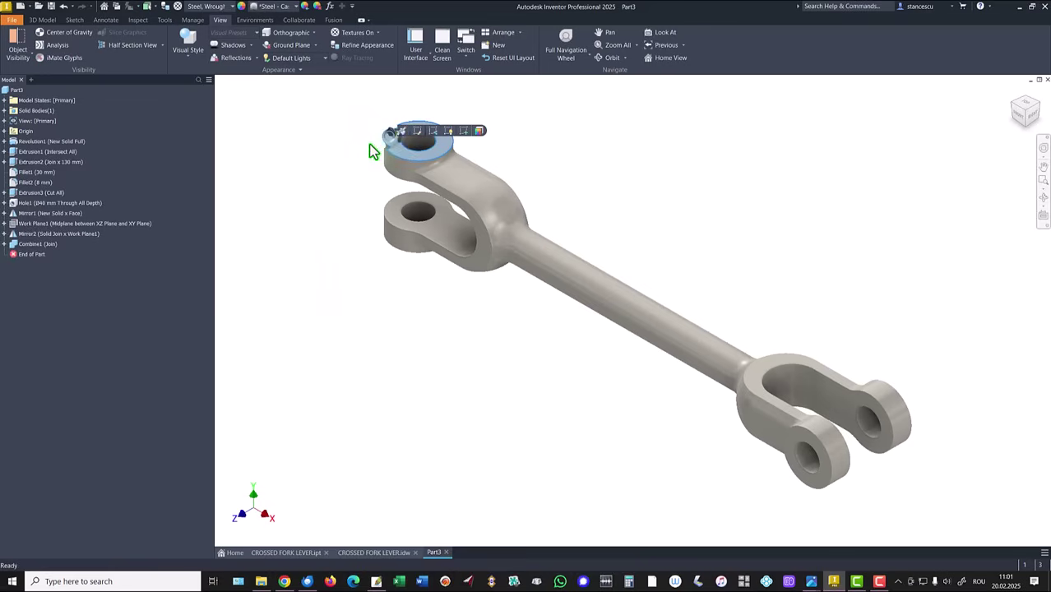
ctrl+click(411, 144)
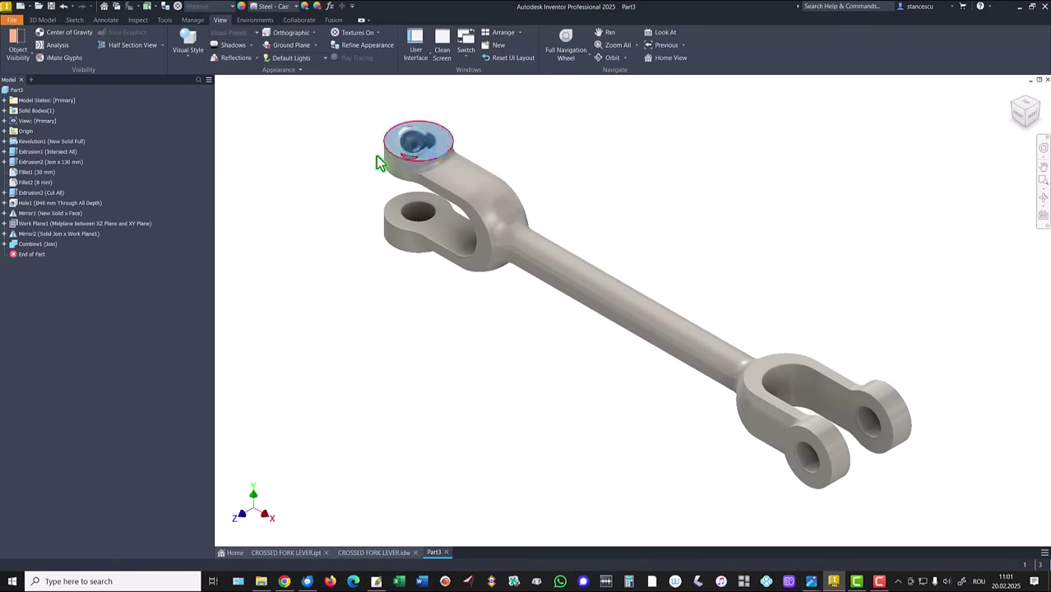
ctrl+click(410, 216)
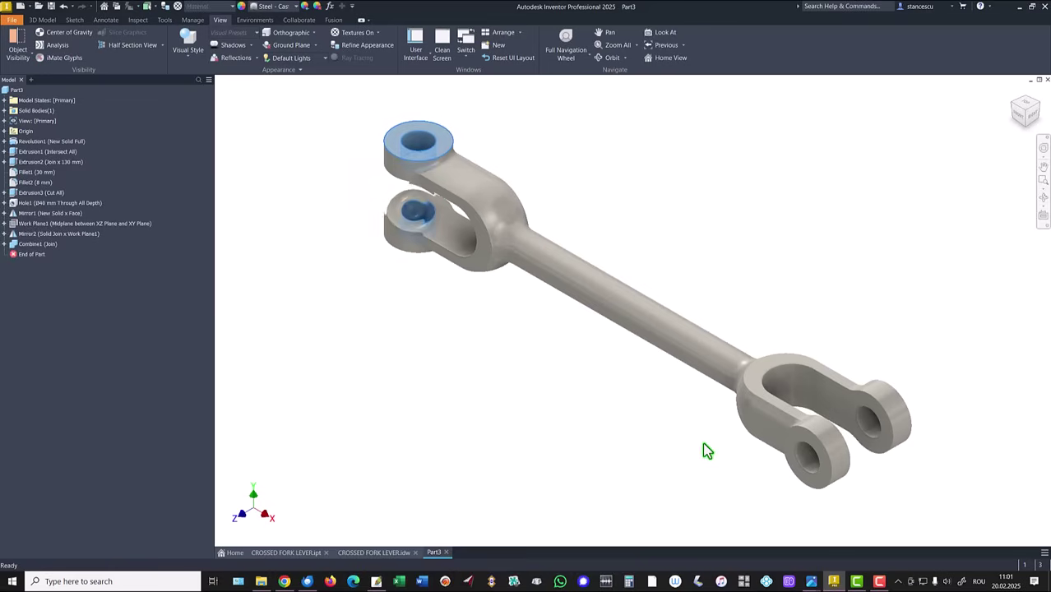
ctrl+click(796, 446)
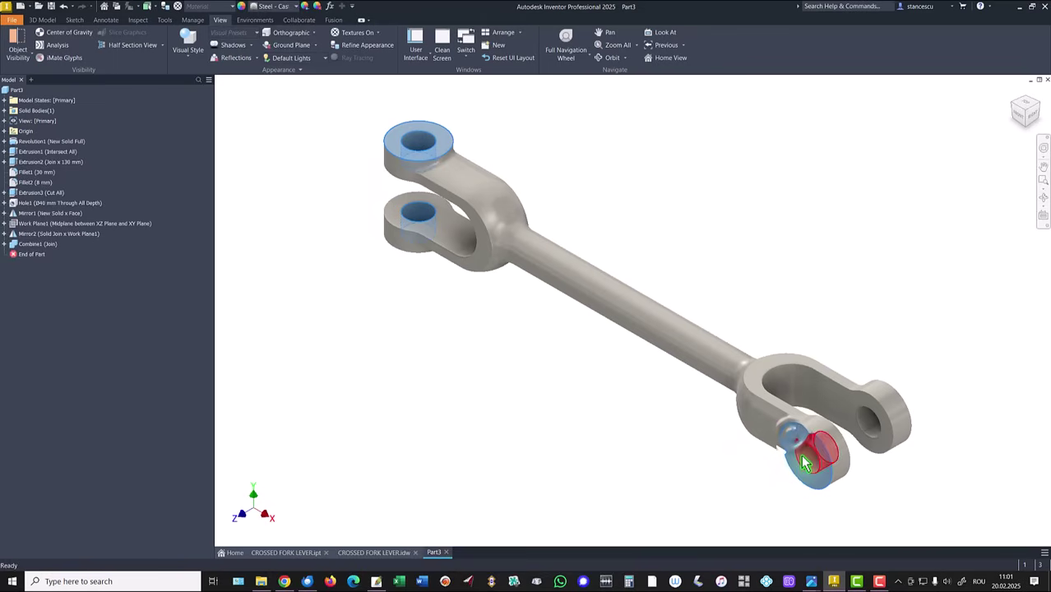
ctrl+click(873, 429)
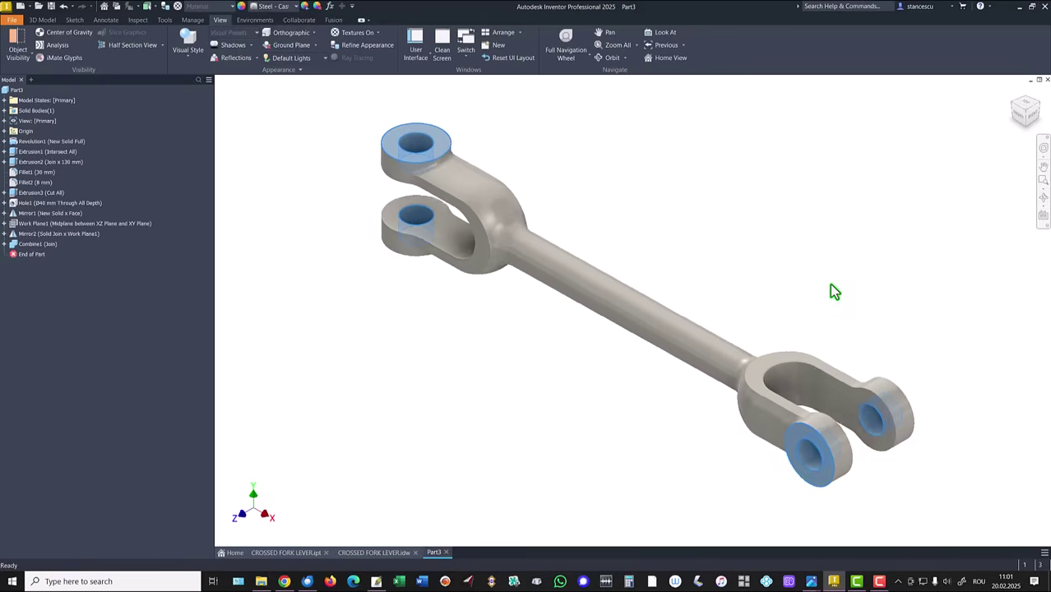
shift+middle_drag(828, 291, 658, 421)
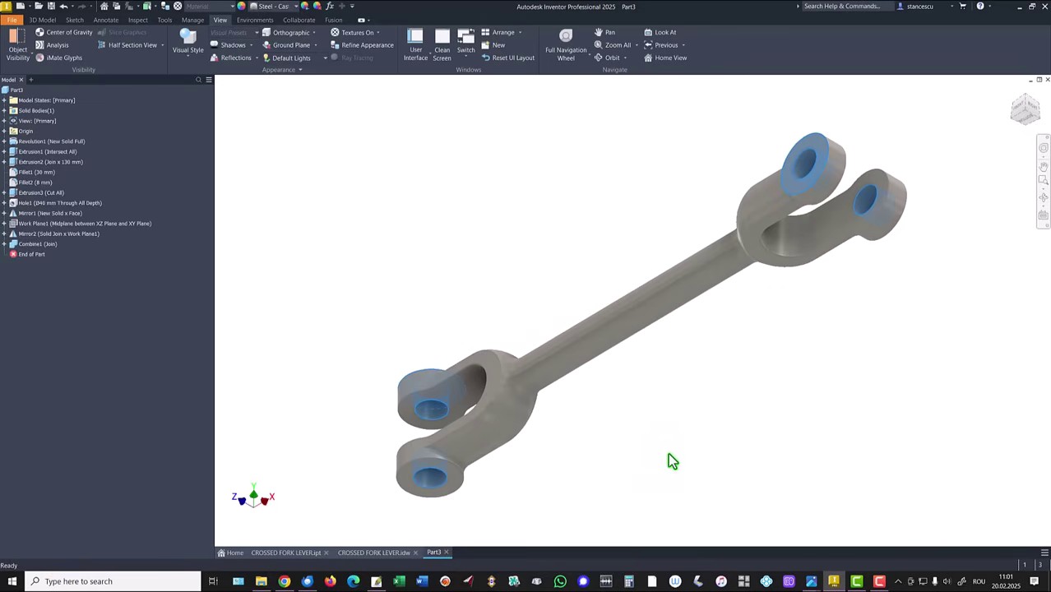
ctrl+click(410, 485)
key(Page_Up)
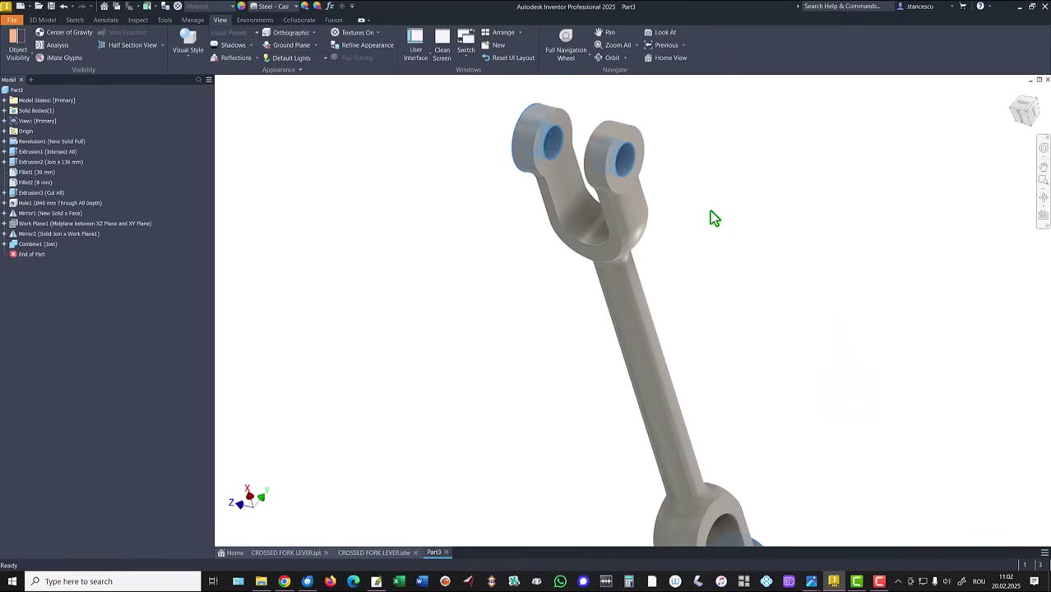
ctrl+click(636, 138)
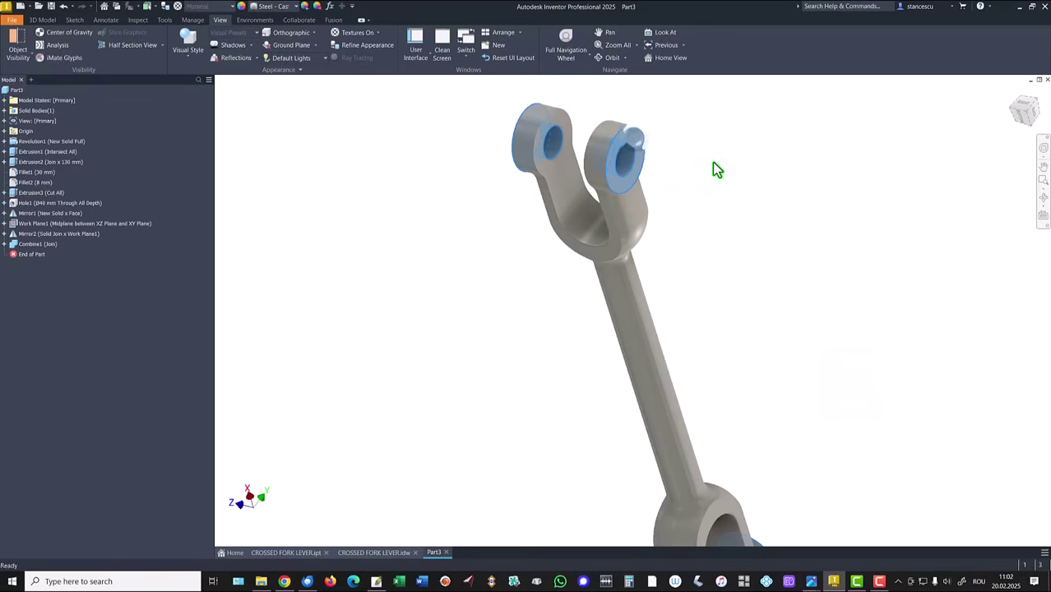
Apply a separate steel appearance to the selected eye faces and bores
click(285, 9)
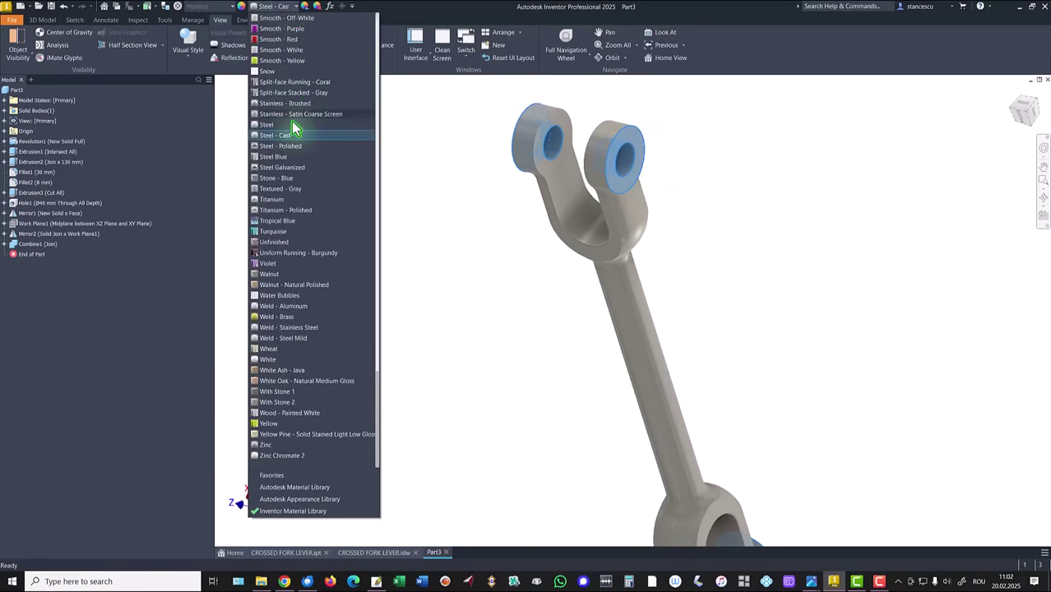
click(290, 136)
key(F6)
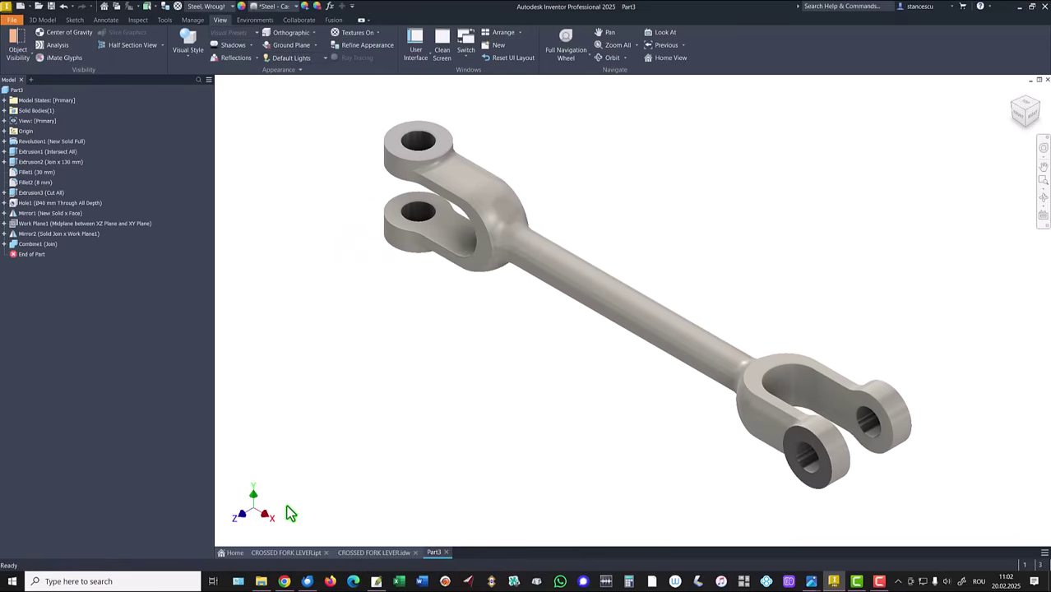
click(290, 554)
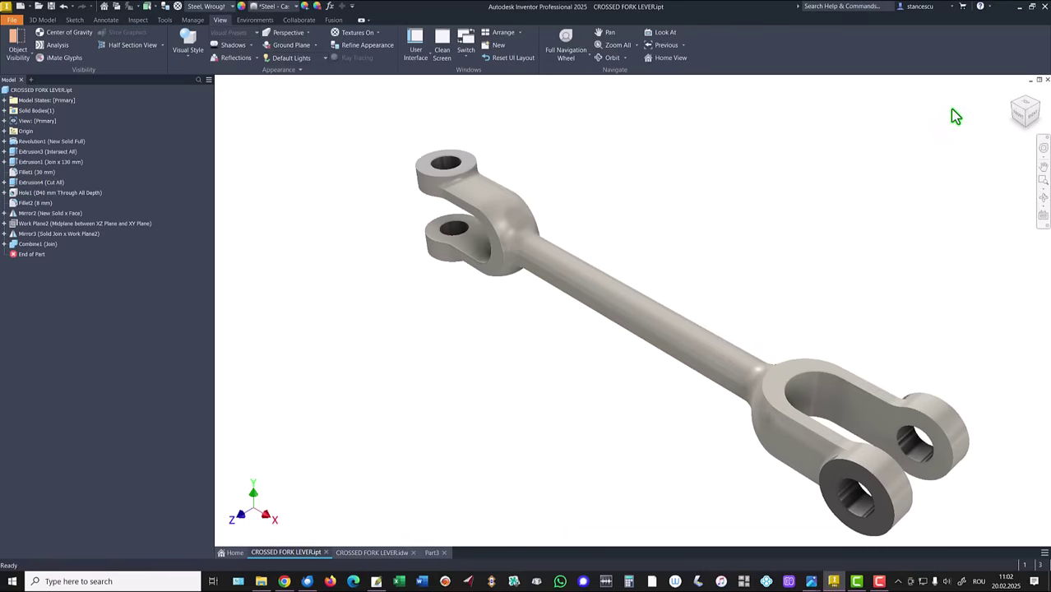
right_click(1023, 117)
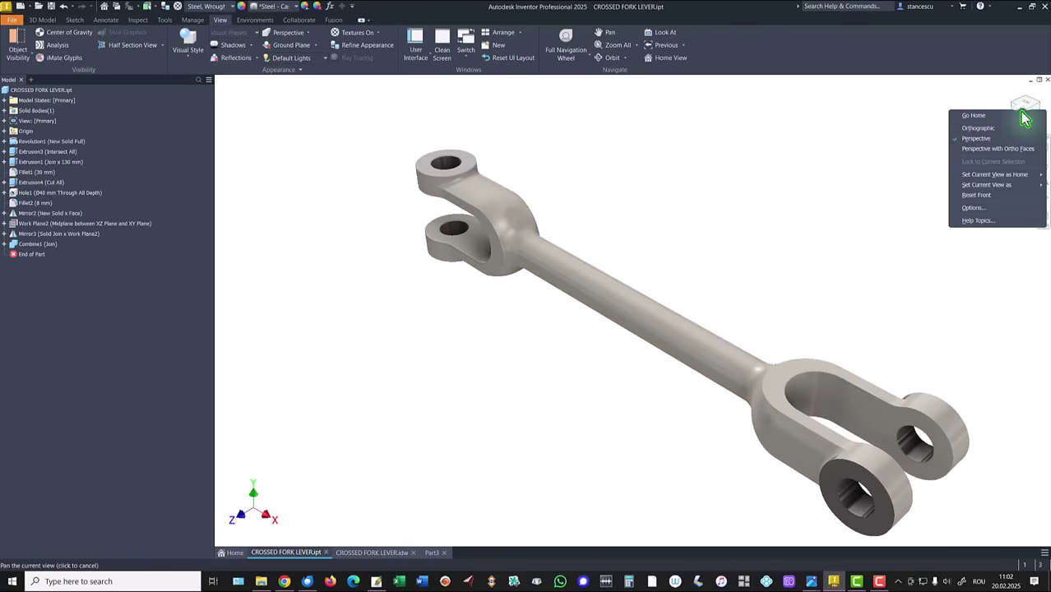
click(976, 128)
key(F6)
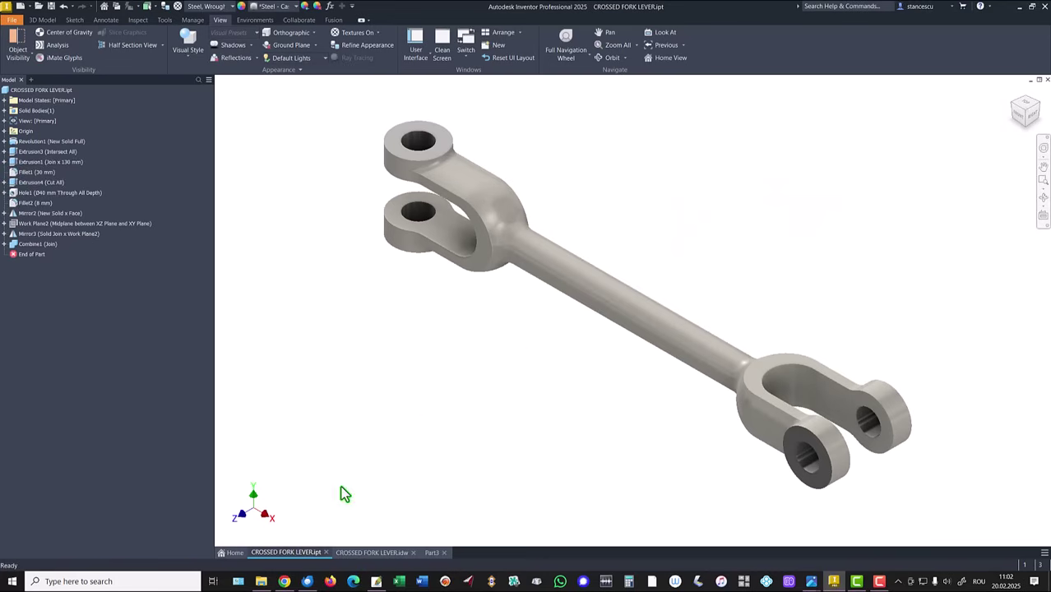
click(432, 553)
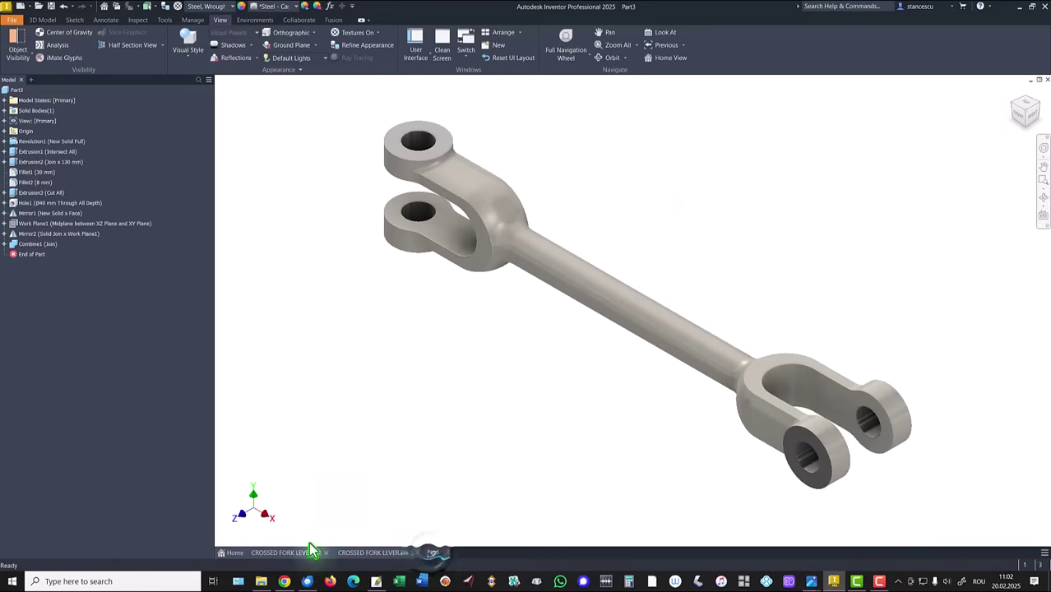